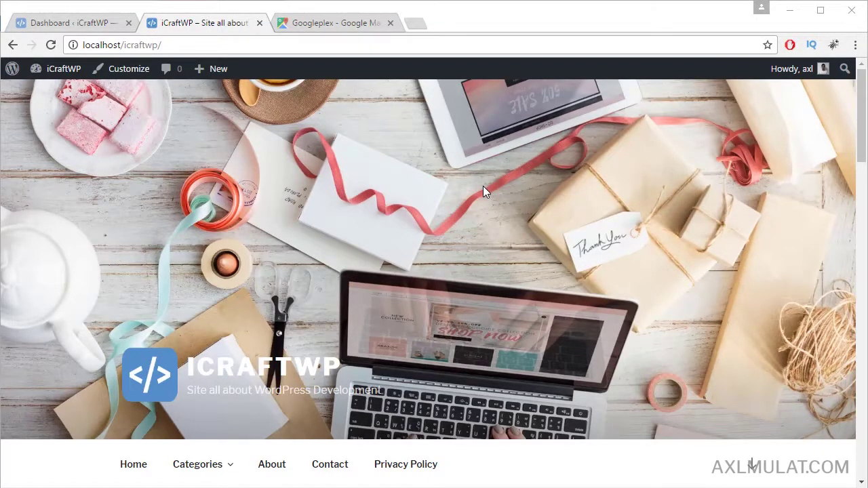
Go to the list of all pages in the WordPress dashboard and open the Icraftwp Photography page's editor in a new browser tab
left_click(72, 26)
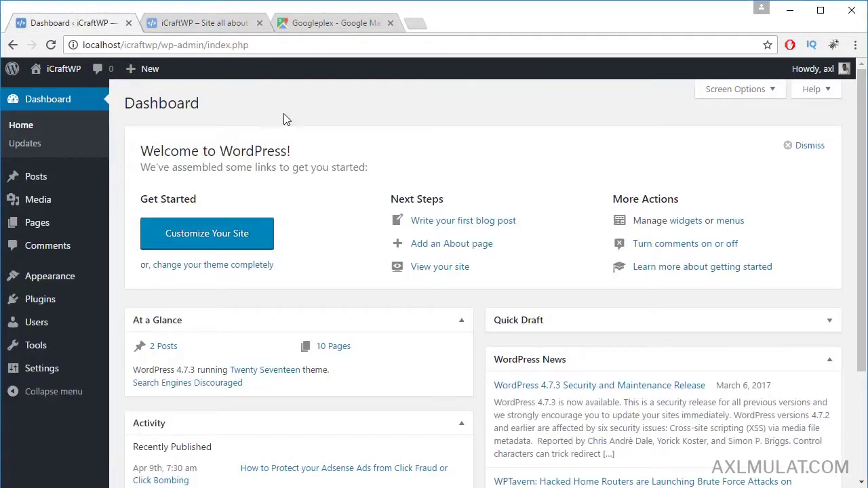
mouse_move(78, 221)
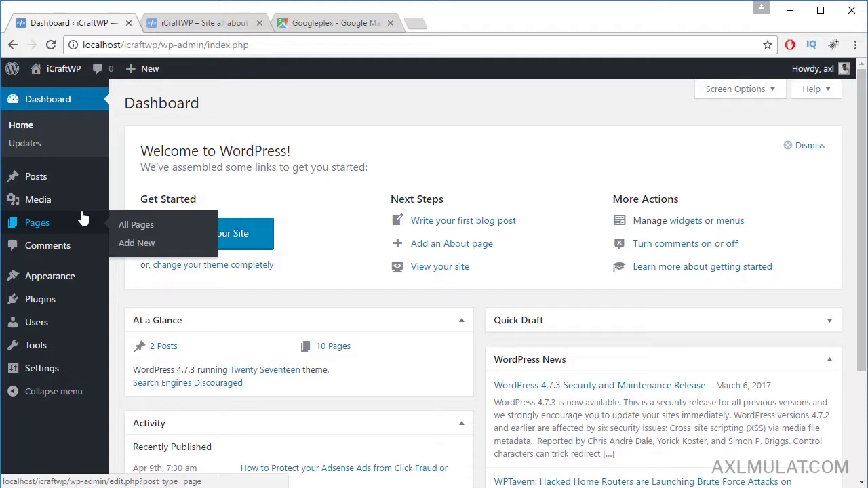
left_click(144, 224)
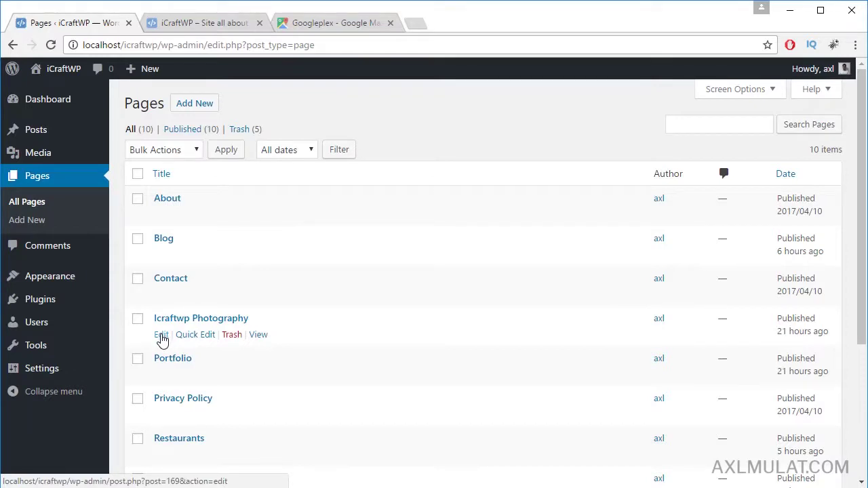
right_click(161, 337)
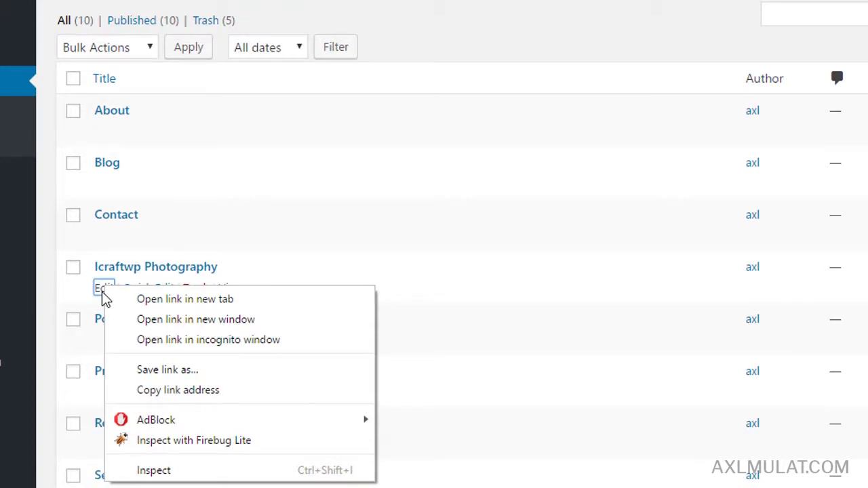
left_click(129, 300)
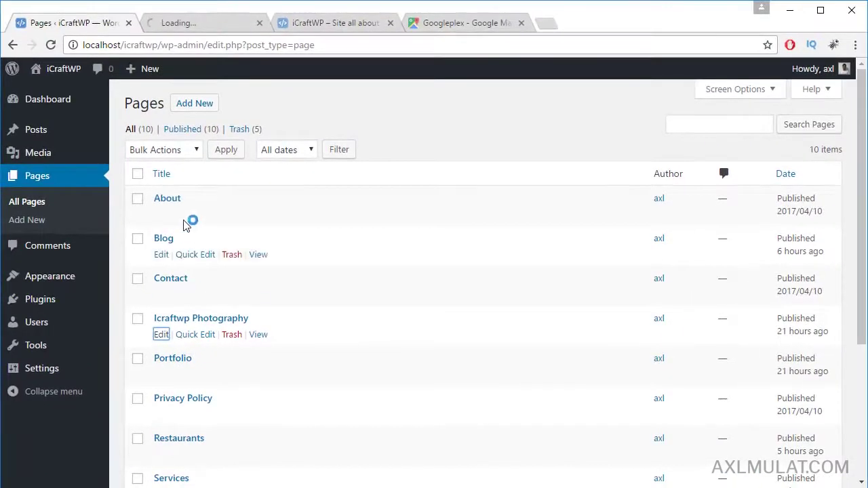
Select the Icraftwp Photography, Portfolio, Restaurants, Services, Testimonials and Wedding pages in the pages list
scroll(190, 232, "down", 1)
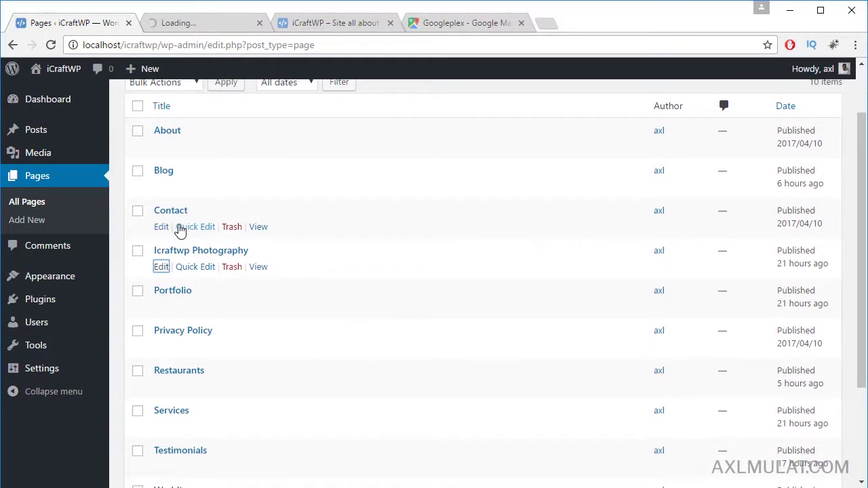
left_click(139, 252)
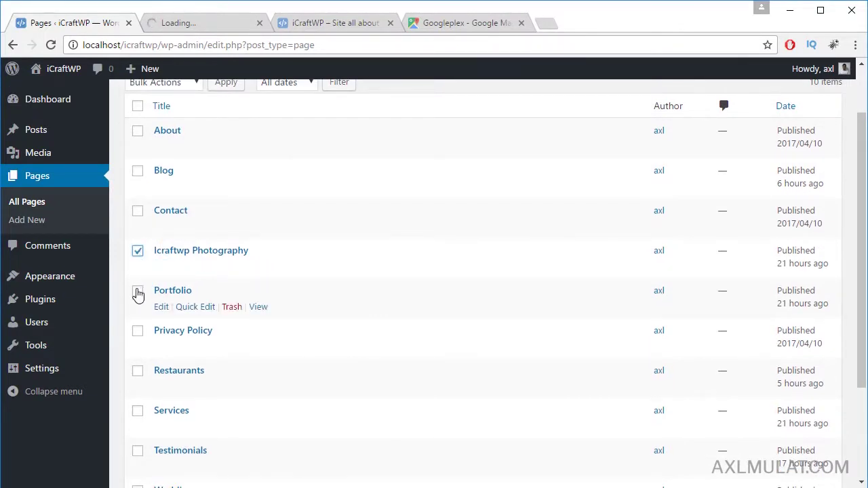
left_click(137, 292)
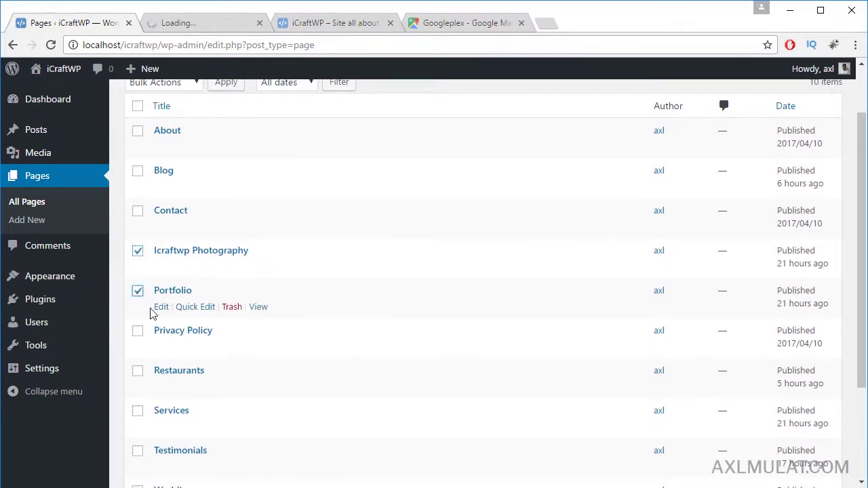
left_click(138, 373)
scroll(163, 366, "down", 1)
left_click(138, 343)
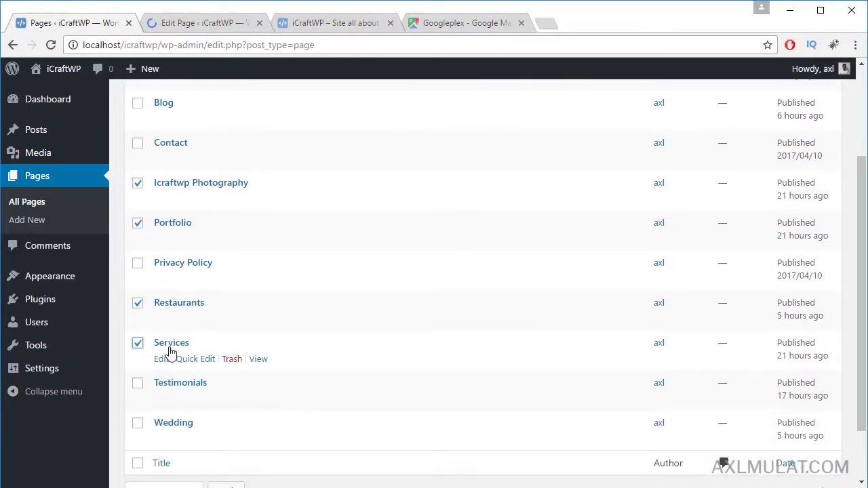
scroll(197, 359, "down", 1)
left_click(138, 315)
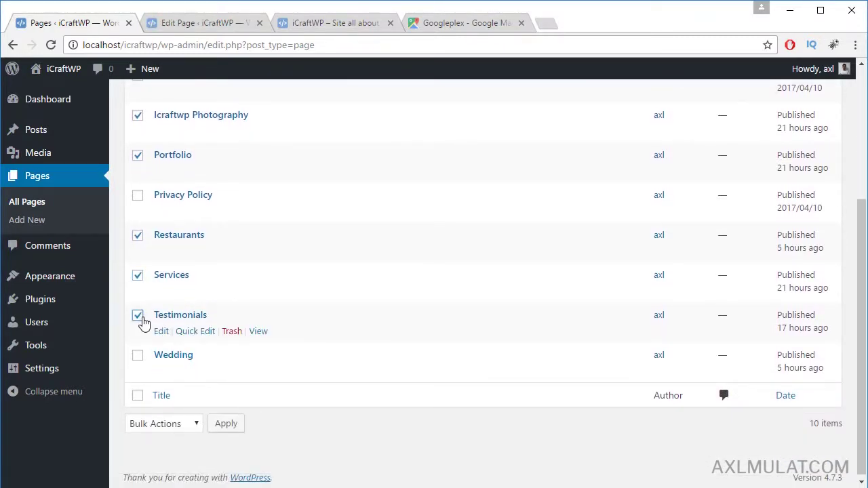
left_click(138, 355)
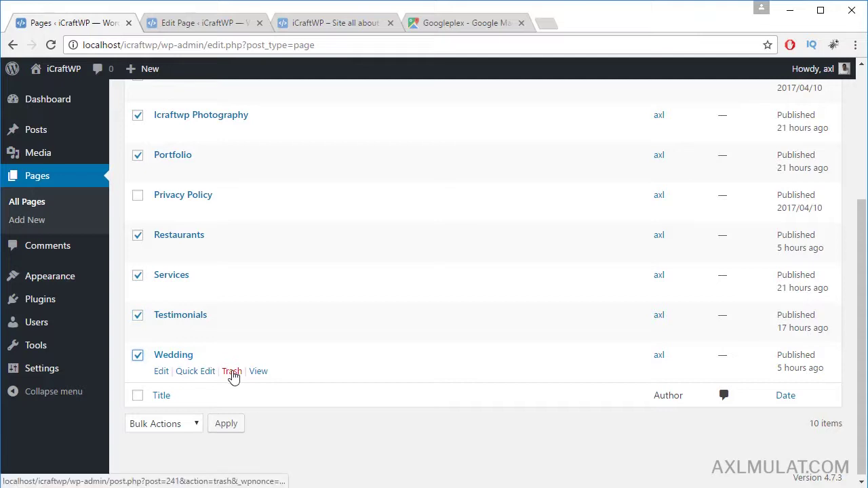
Review the Icraftwp Photography page's body text in its editor, then close that browser tab
scroll(231, 376, "up", 2)
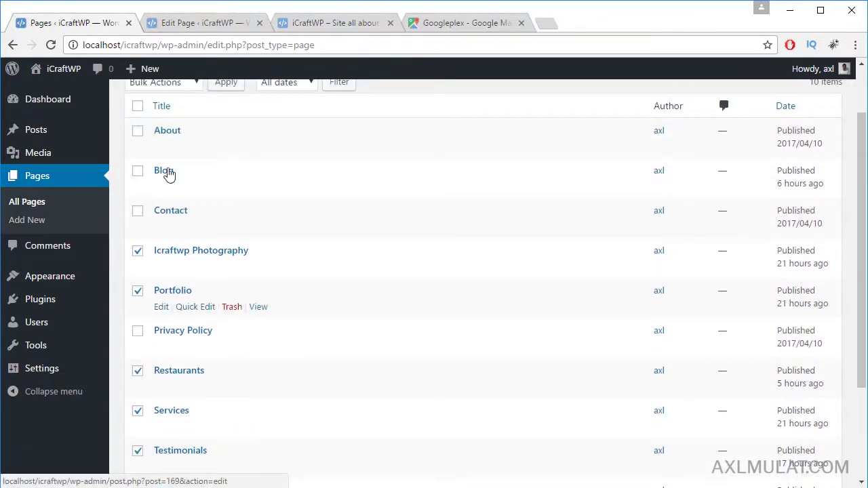
left_click(196, 23)
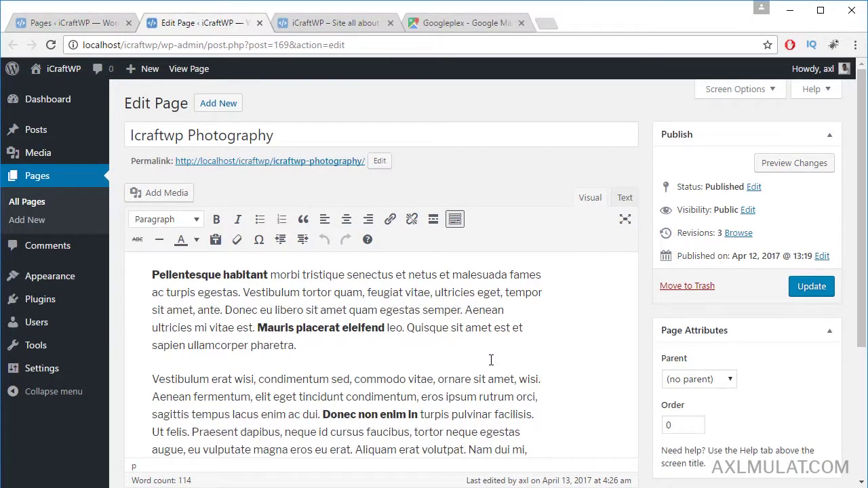
left_click(191, 277)
scroll(264, 290, "down", 2)
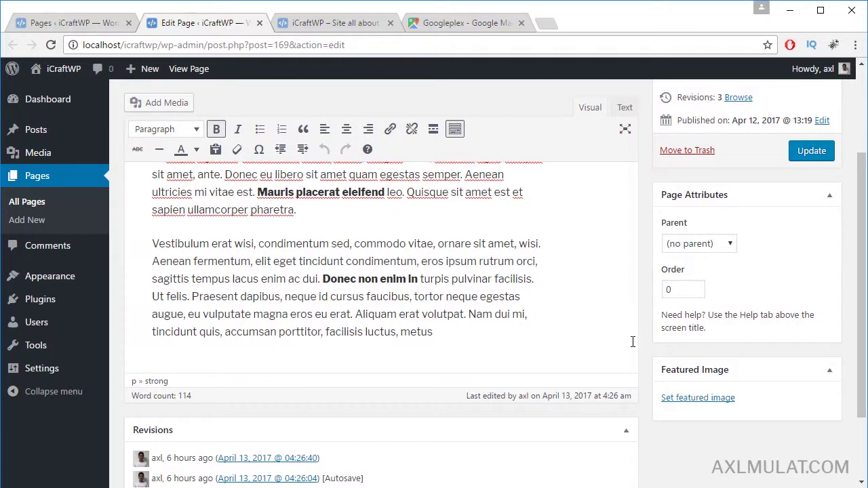
scroll(412, 194, "up", 2)
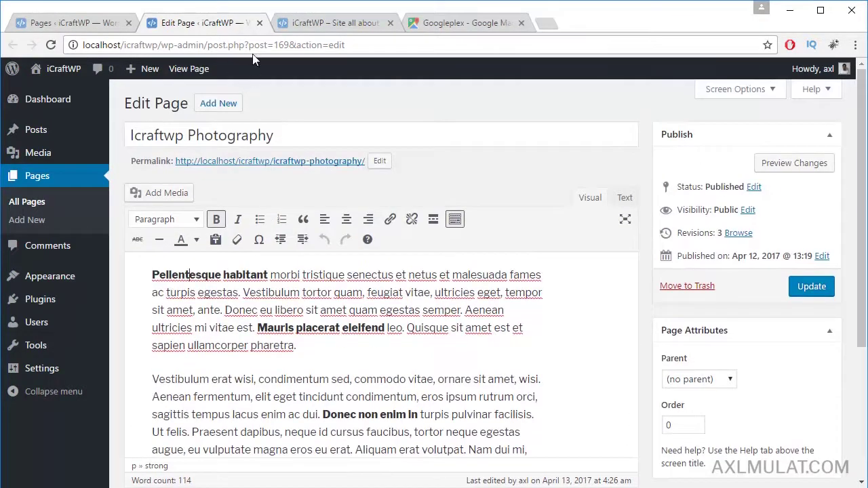
left_click(258, 23)
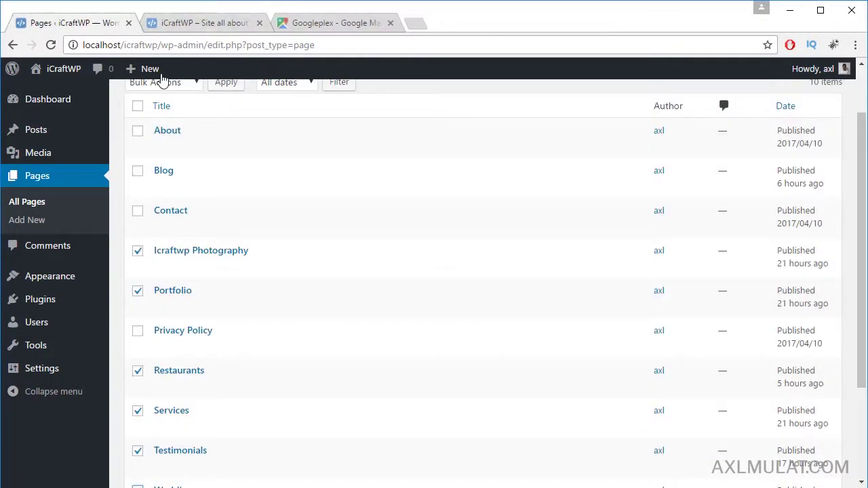
Open the Portfolio page's editor in a new browser tab and examine the Wedding heading and the View More text below its gallery
right_click(165, 309)
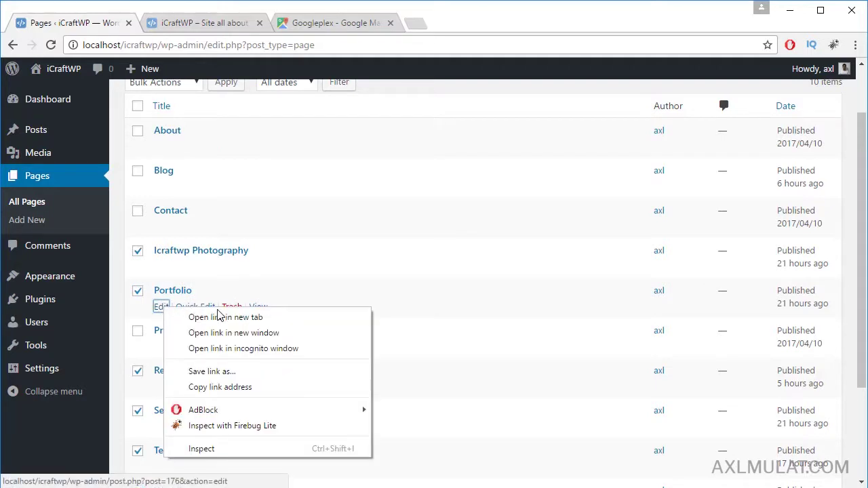
left_click(203, 316)
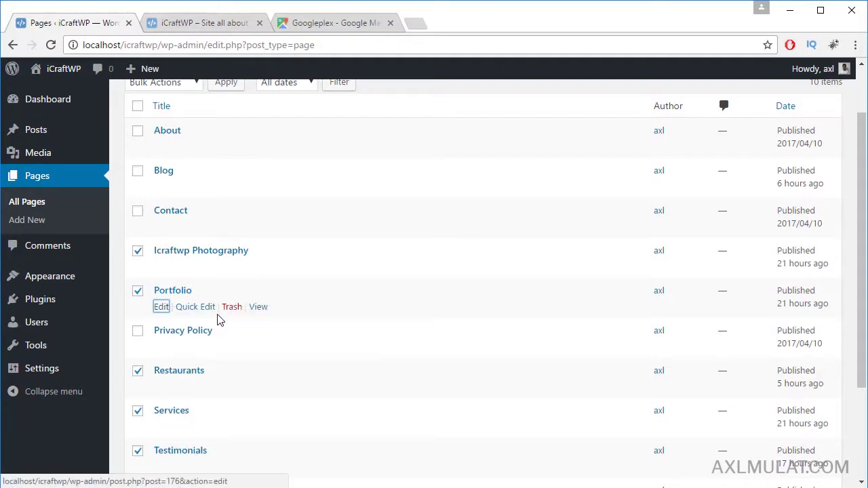
left_click(212, 27)
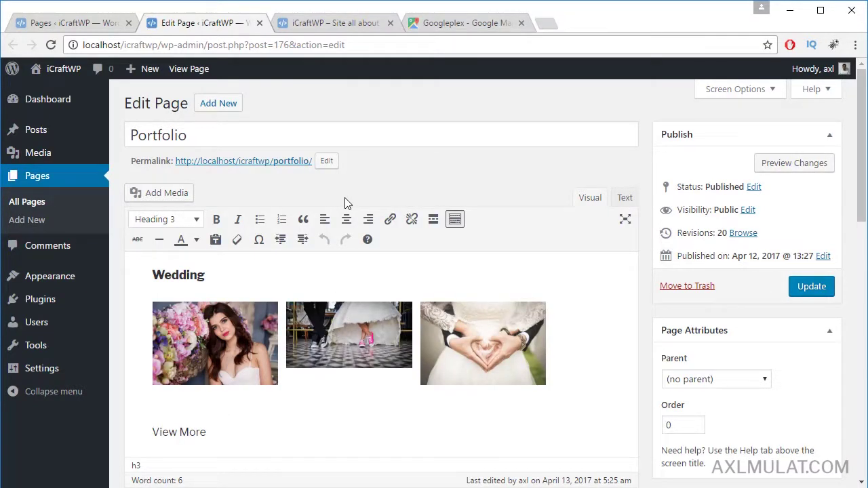
left_click(181, 275)
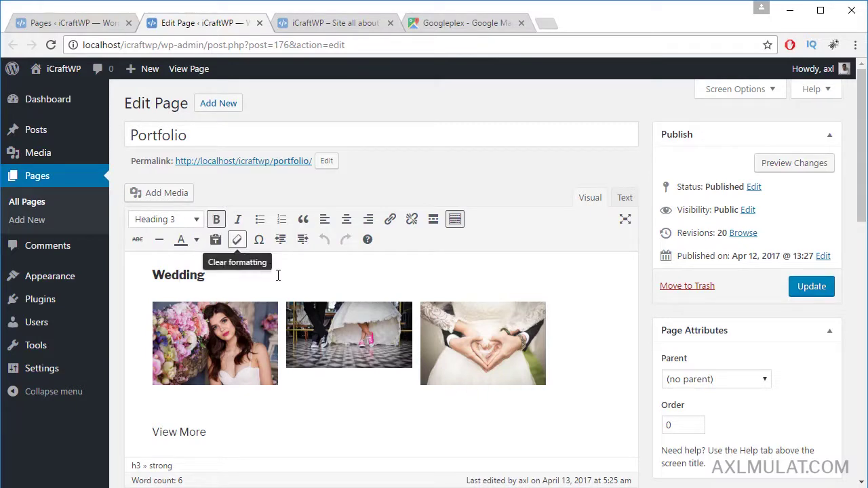
scroll(278, 274, "down", 2)
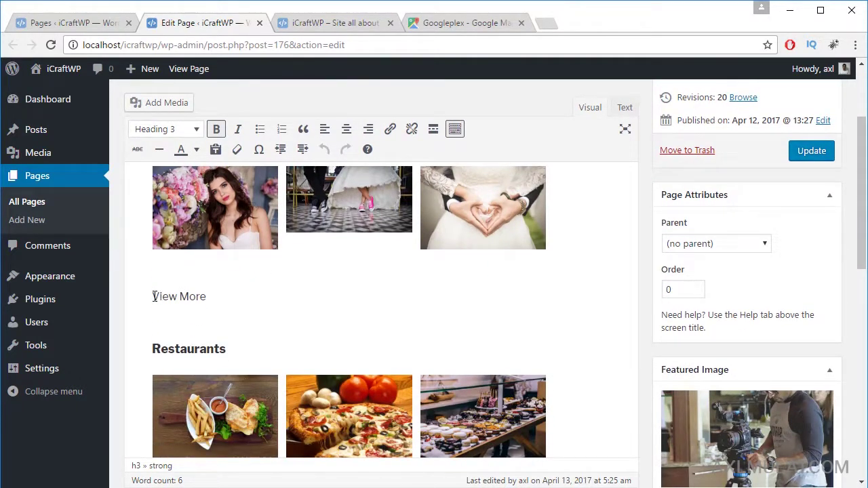
left_click_drag(154, 297, 300, 286)
scroll(305, 286, "down", 1)
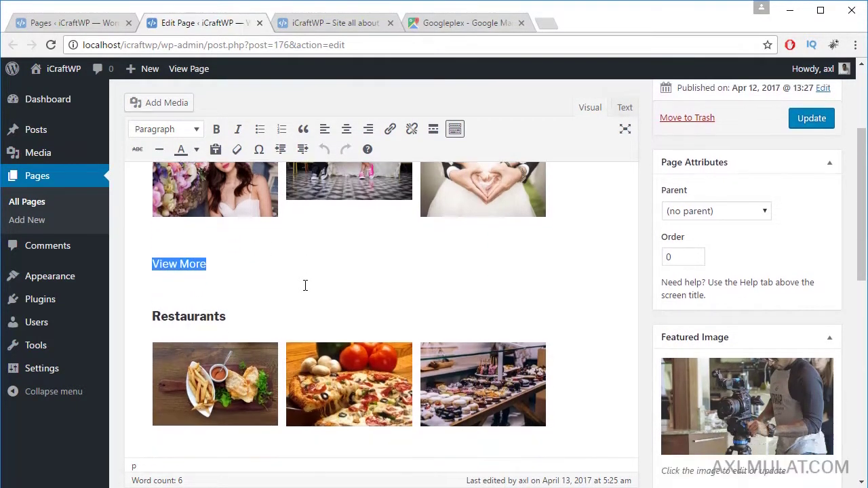
scroll(316, 281, "up", 2)
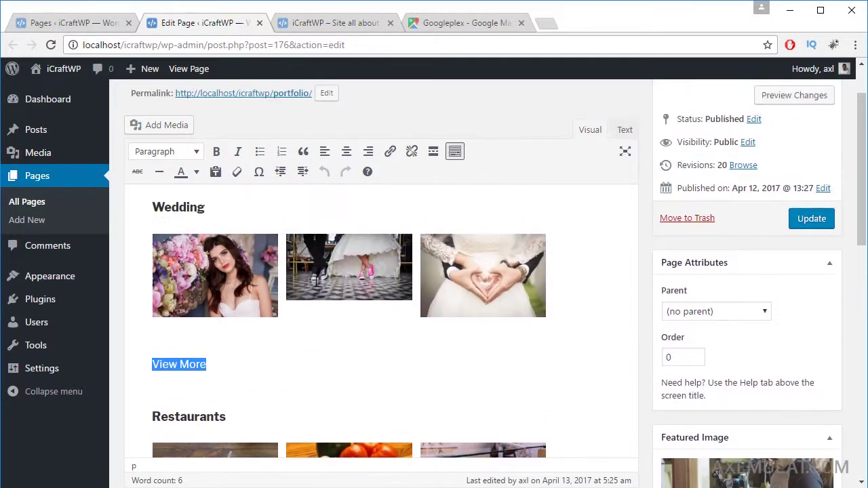
Inspect the Wedding gallery's settings and its Link To options, then close the gallery editor without changes
left_click(224, 280)
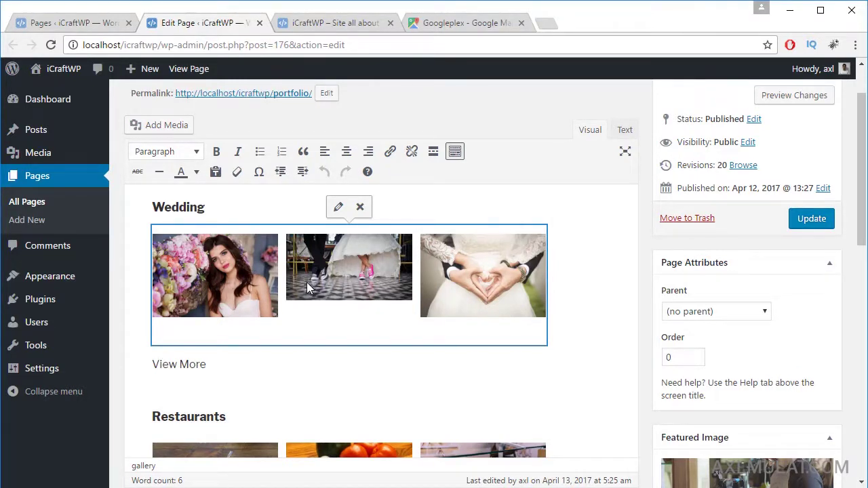
left_click(338, 207)
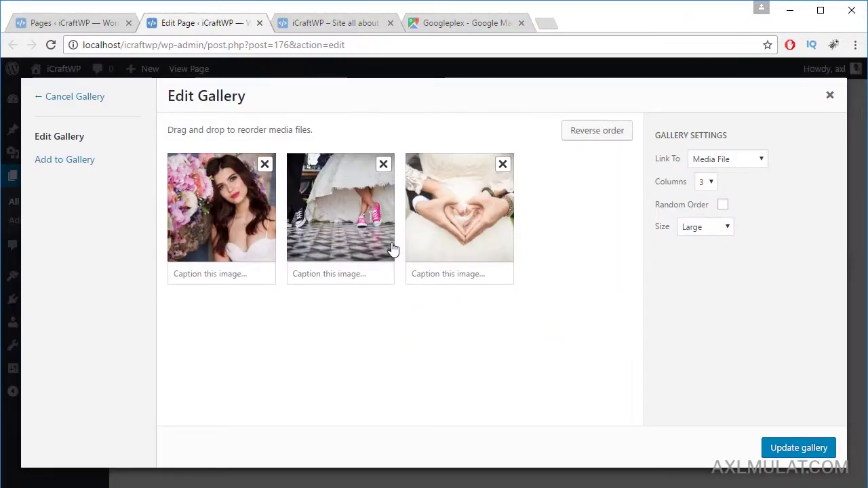
left_click(731, 164)
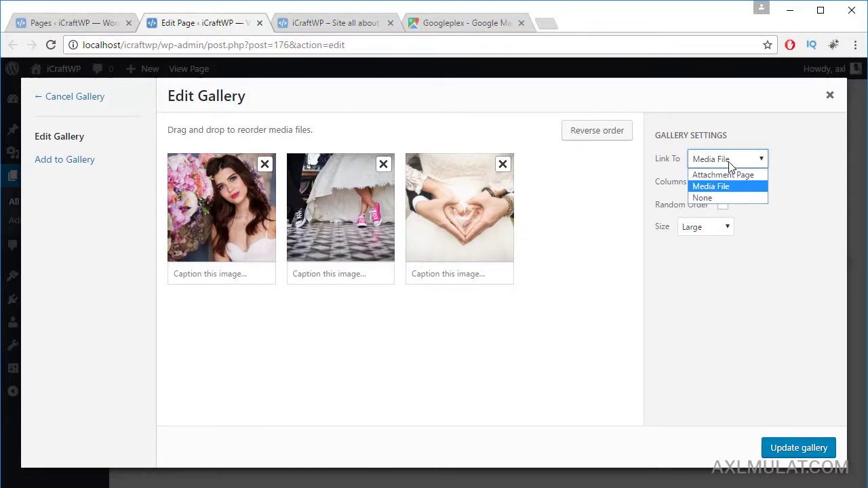
left_click(730, 164)
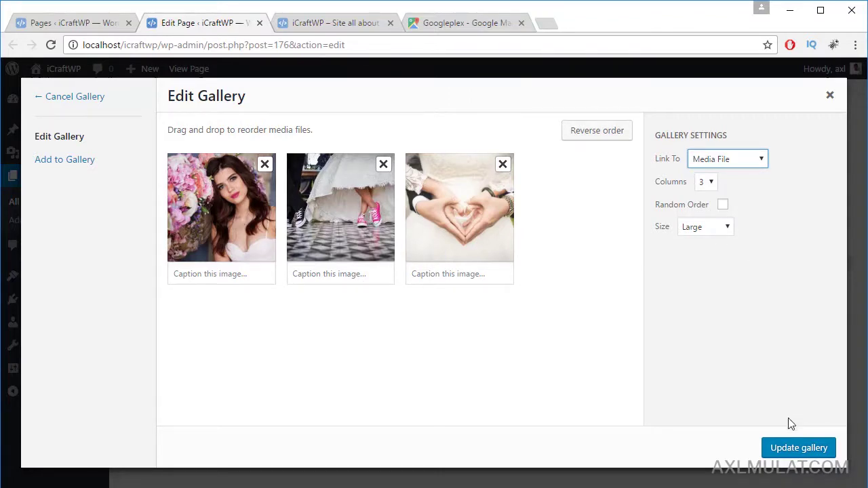
left_click(829, 95)
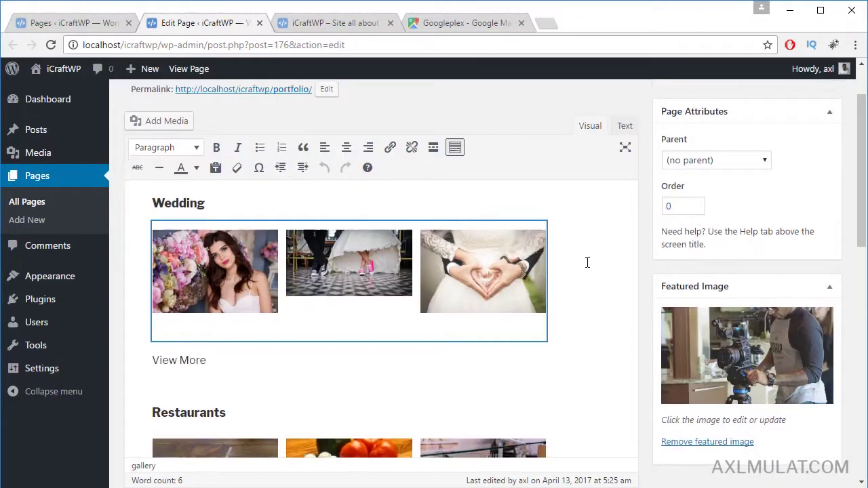
Examine the Portfolio page's Restaurants section and its featured image in the media library, then close the page's browser tab
scroll(587, 261, "down", 2)
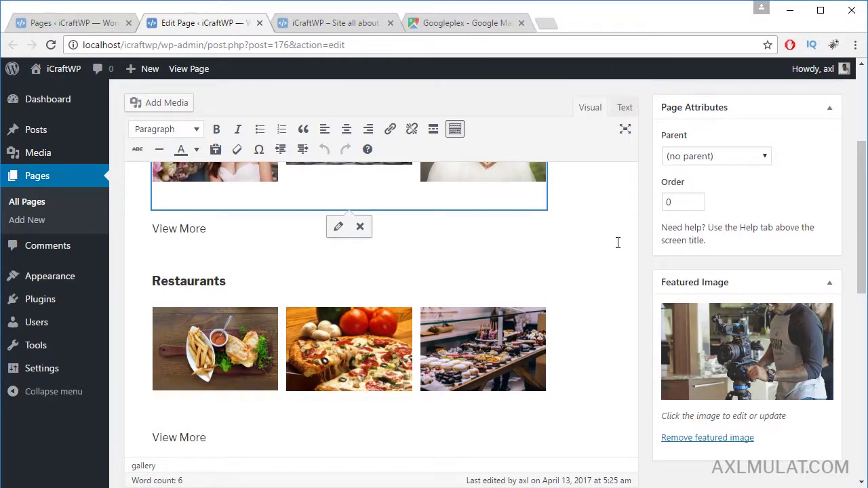
scroll(582, 278, "up", 1)
scroll(585, 275, "down", 2)
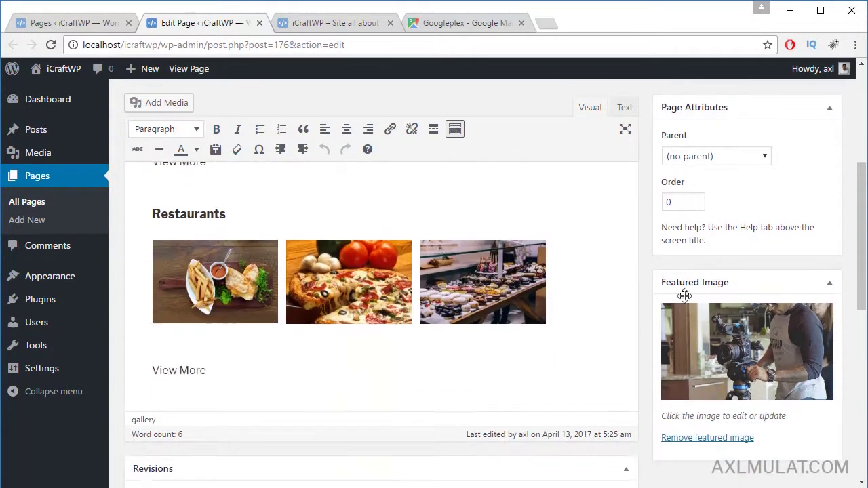
left_click(734, 346)
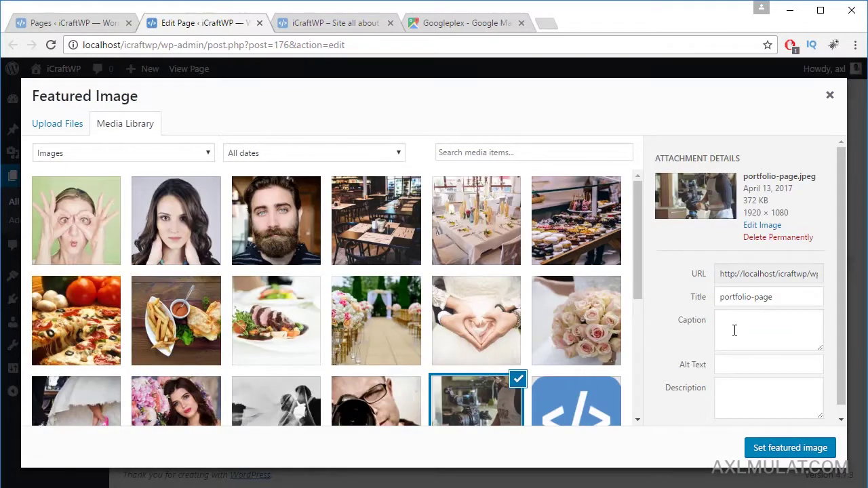
left_click(830, 95)
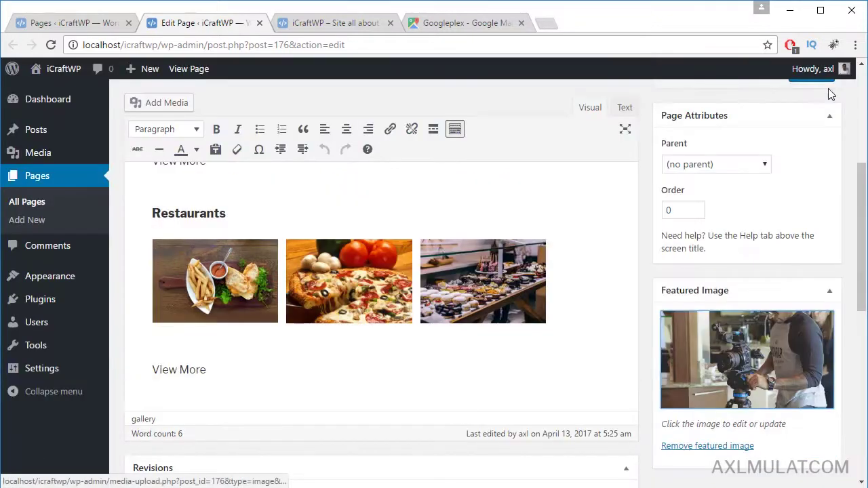
left_click(259, 23)
scroll(261, 312, "down", 1)
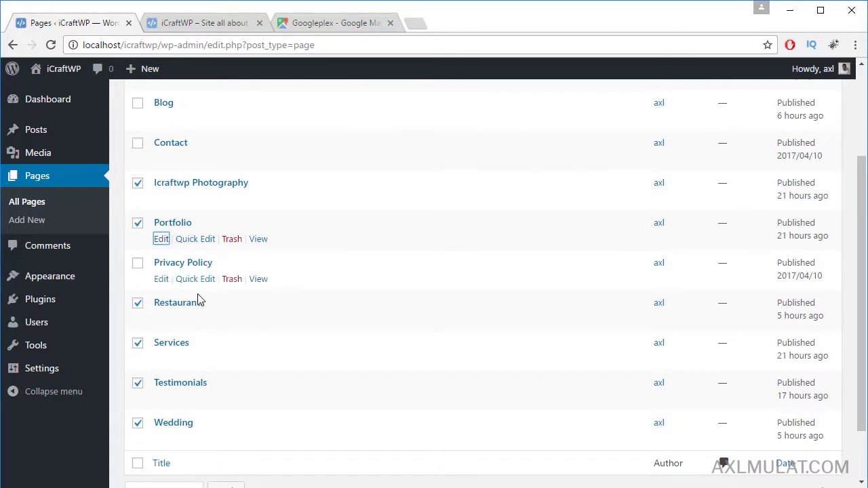
left_click(138, 264)
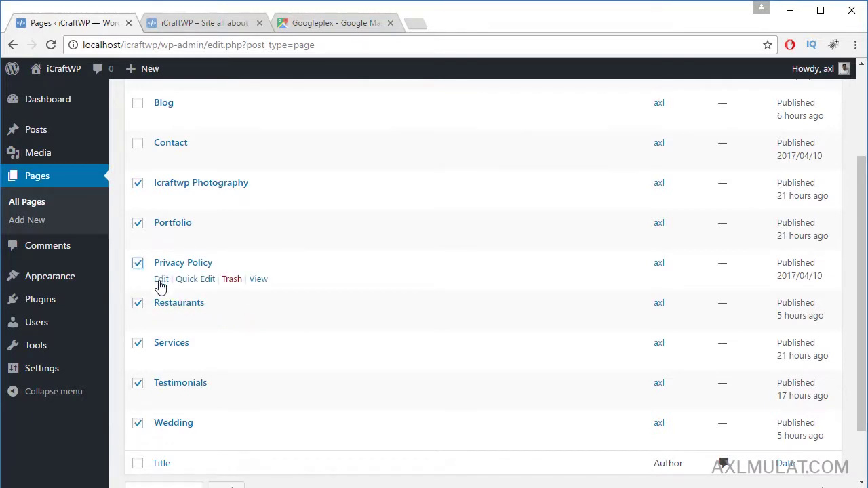
left_click(138, 264)
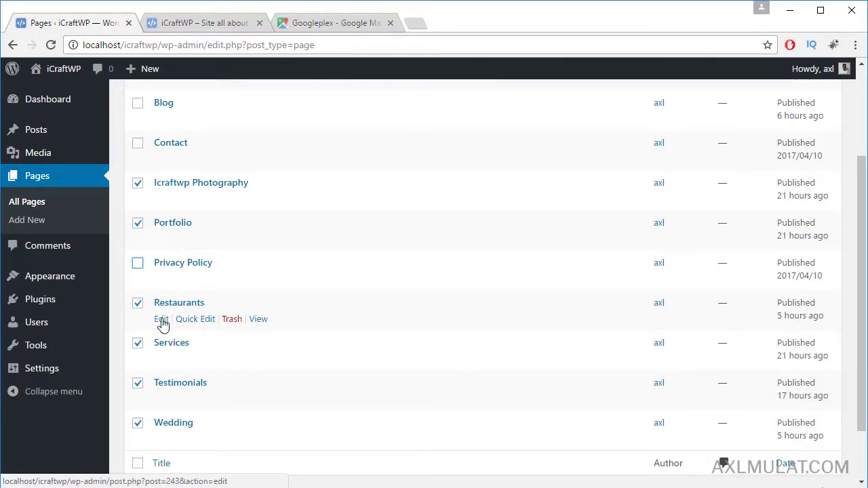
Open the Restaurants page's editor in a new browser tab, set its parent page to Portfolio and update the page
right_click(161, 319)
left_click(211, 329)
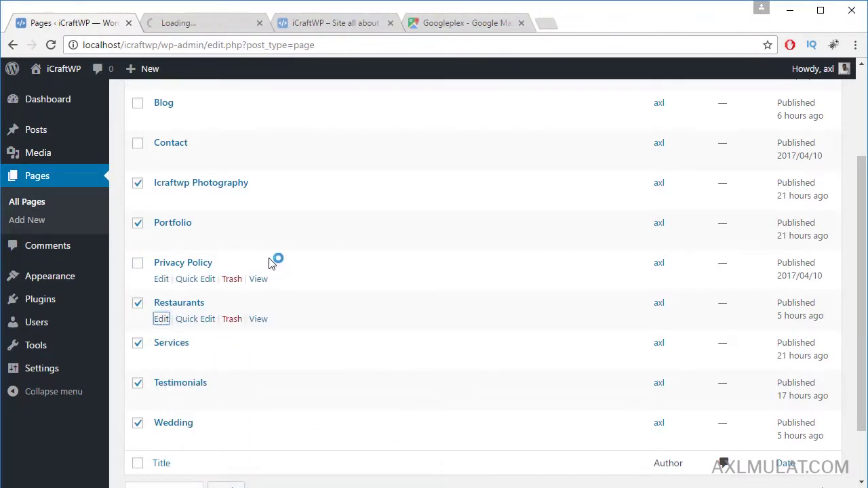
left_click(227, 23)
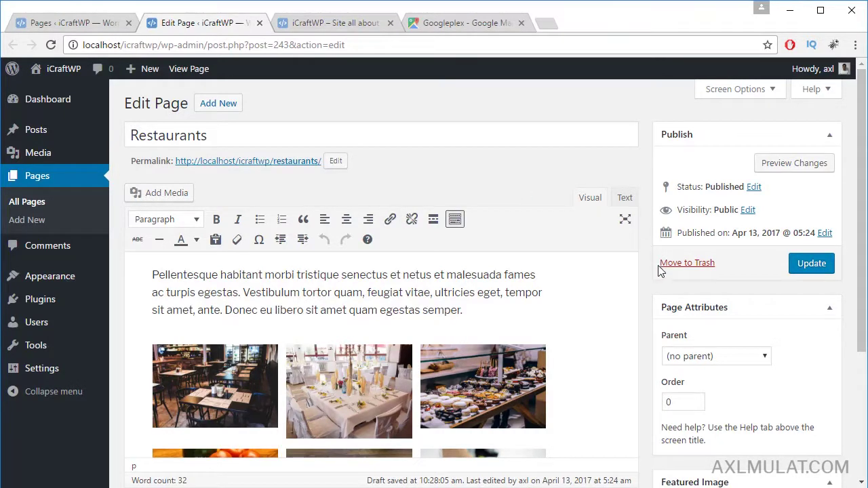
scroll(661, 275, "down", 1)
left_click(714, 288)
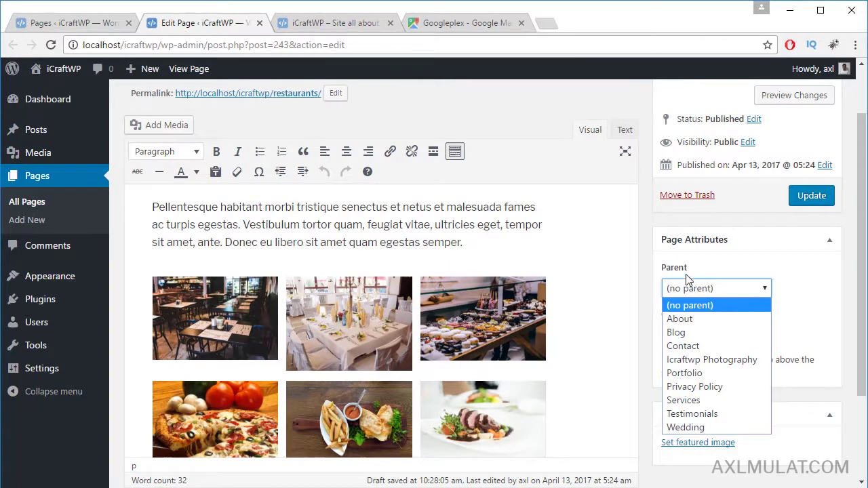
left_click(691, 372)
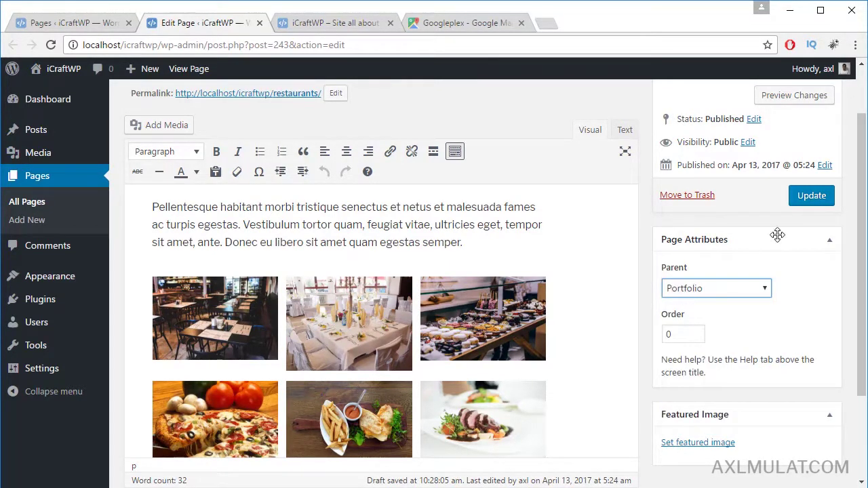
left_click(808, 198)
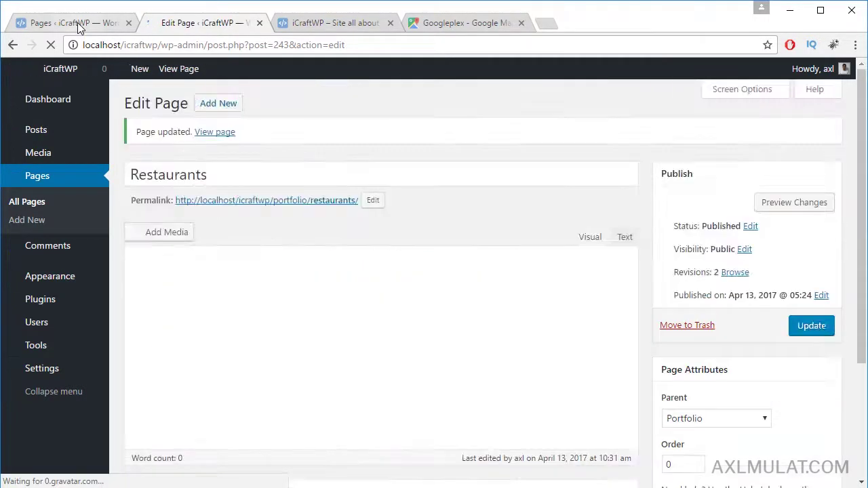
Open the Wedding page's editor in a new browser tab and compare its text and gallery with the Restaurants page's
left_click(78, 22)
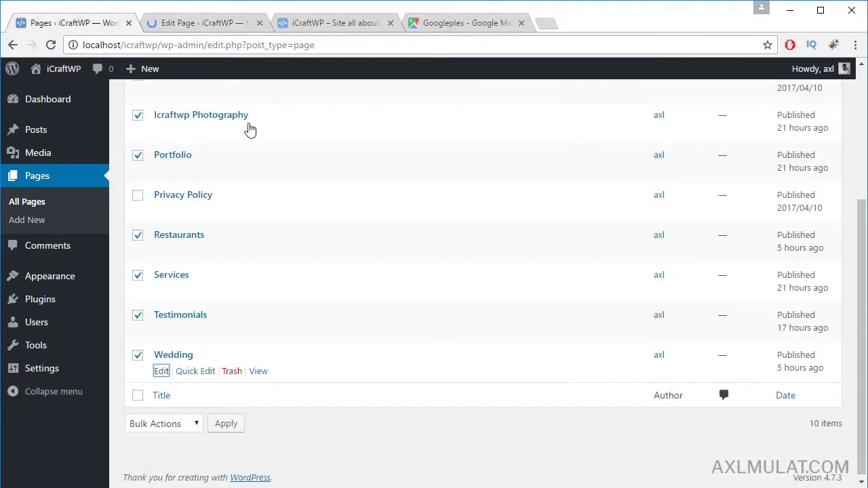
right_click(162, 372)
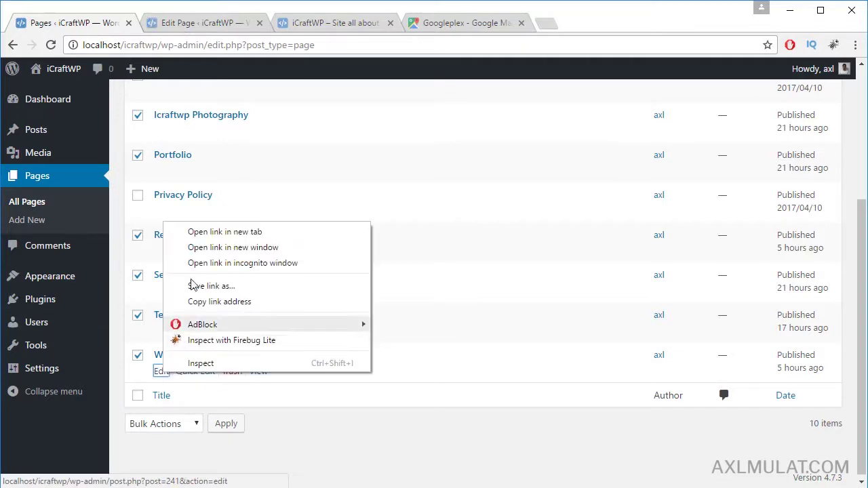
left_click(203, 232)
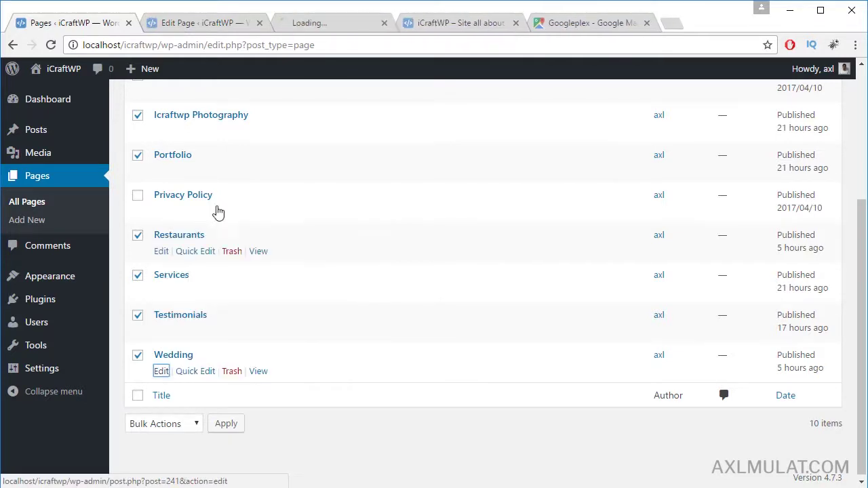
left_click(326, 25)
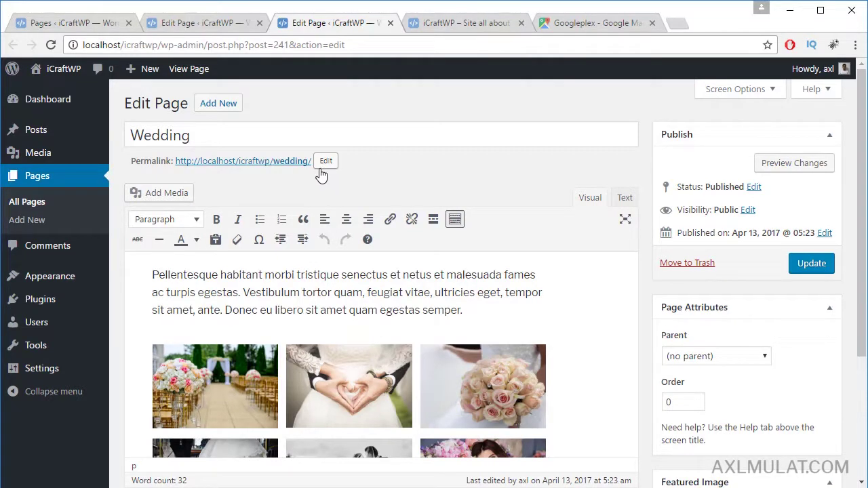
scroll(401, 258, "down", 3)
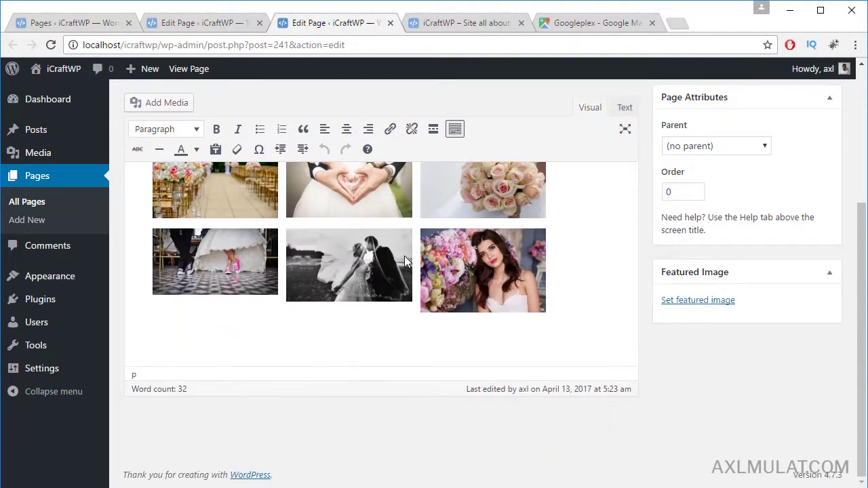
scroll(404, 256, "up", 2)
left_click(214, 23)
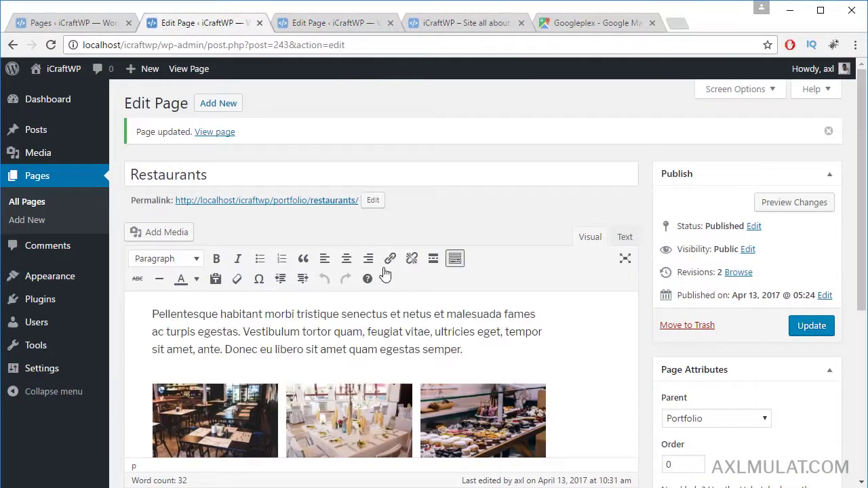
scroll(397, 349, "down", 2)
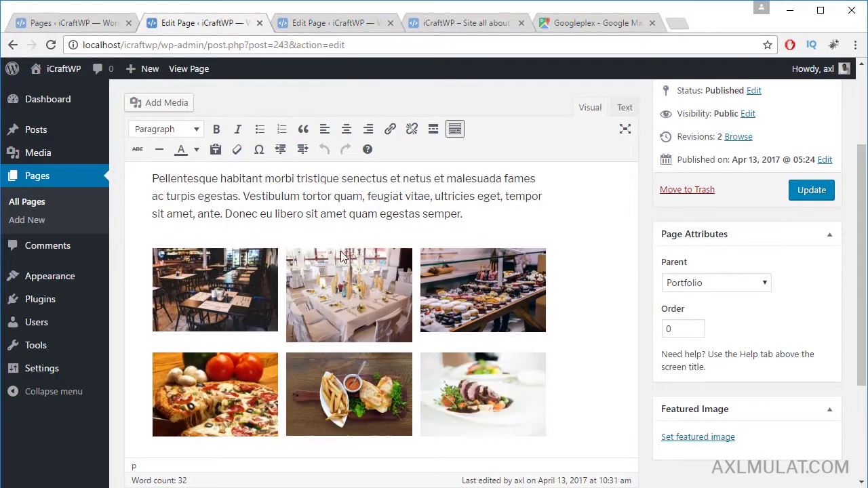
Set the Wedding page's parent to Portfolio and update the page
left_click(306, 25)
left_click(698, 284)
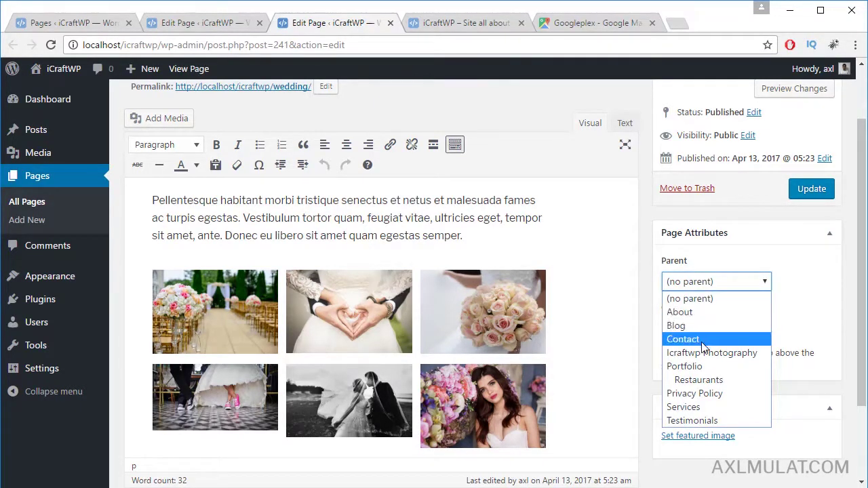
left_click(692, 366)
left_click(809, 190)
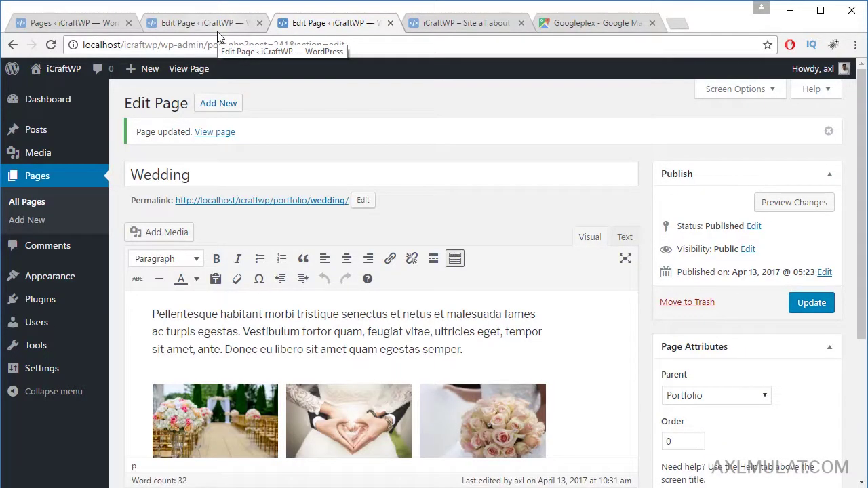
scroll(557, 258, "down", 2)
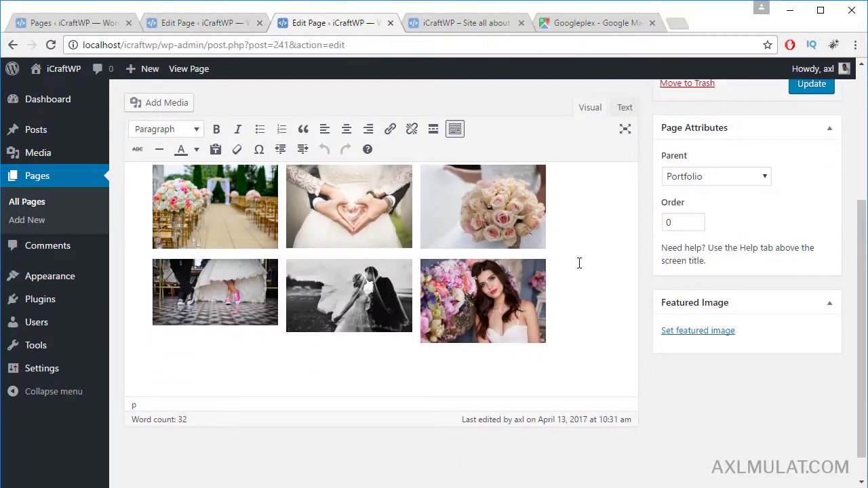
Return to the Pages list and open the Services and Testimonials page editors in new browser tabs
left_click(74, 22)
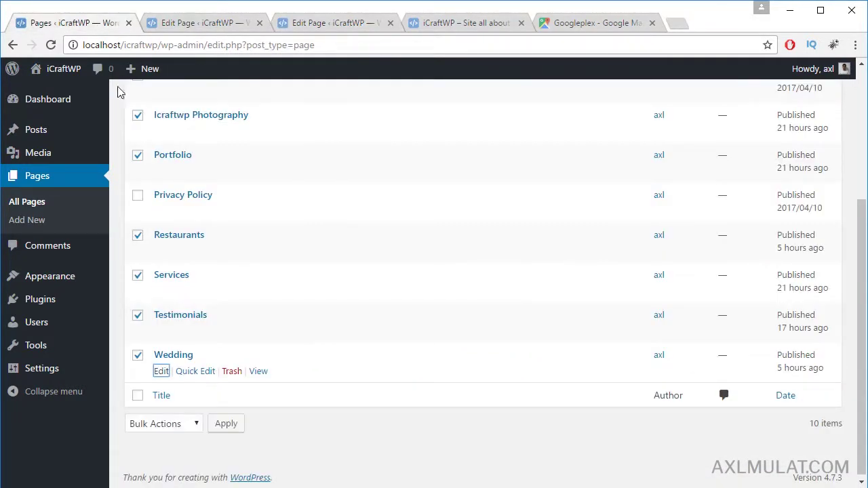
scroll(465, 251, "up", 1)
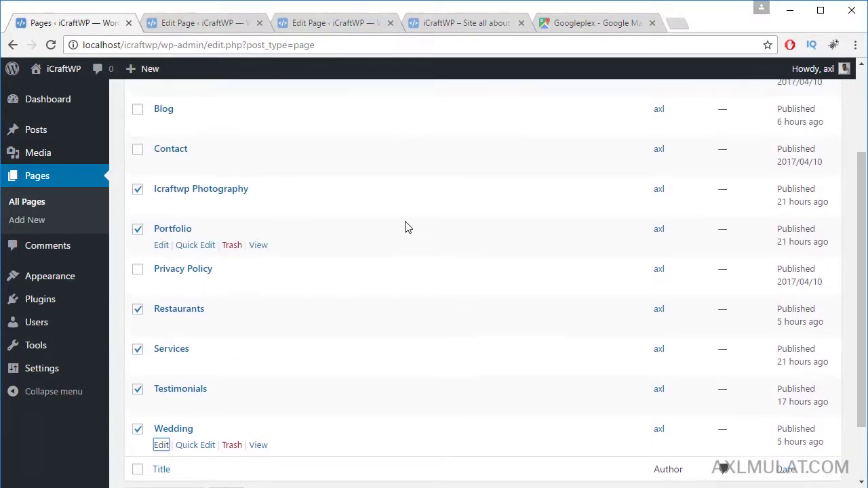
scroll(406, 227, "up", 1)
scroll(405, 227, "down", 1)
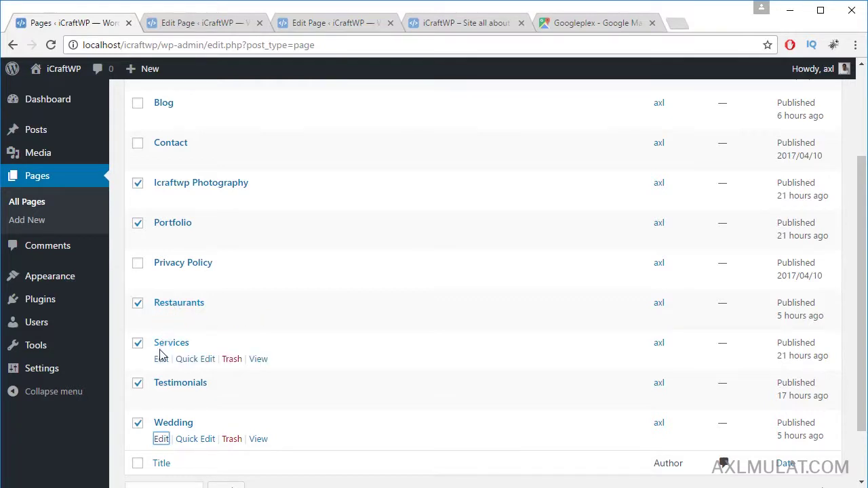
right_click(161, 360)
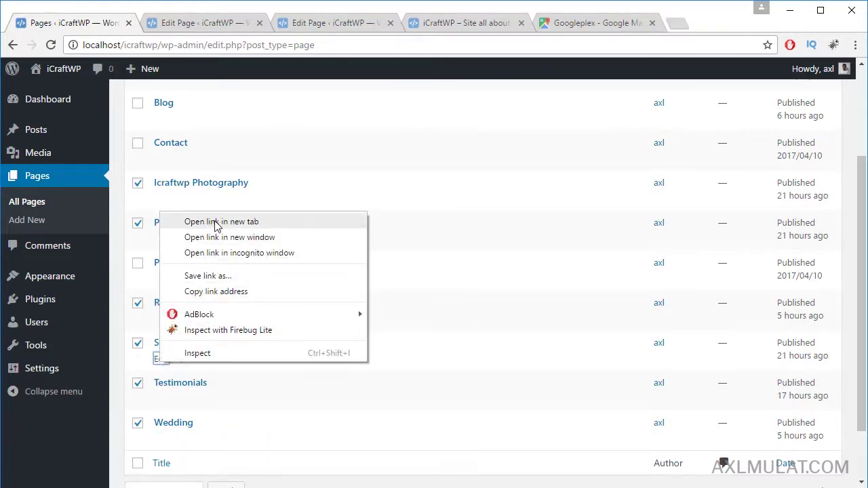
left_click(190, 223)
right_click(163, 399)
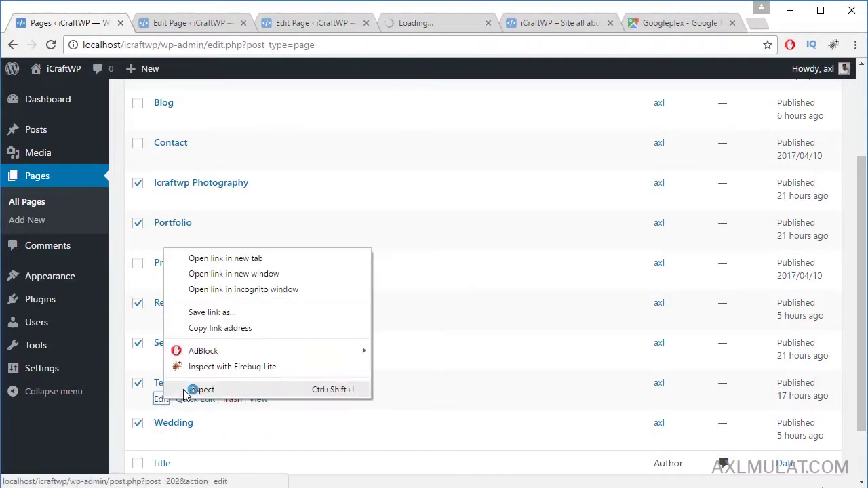
left_click(223, 257)
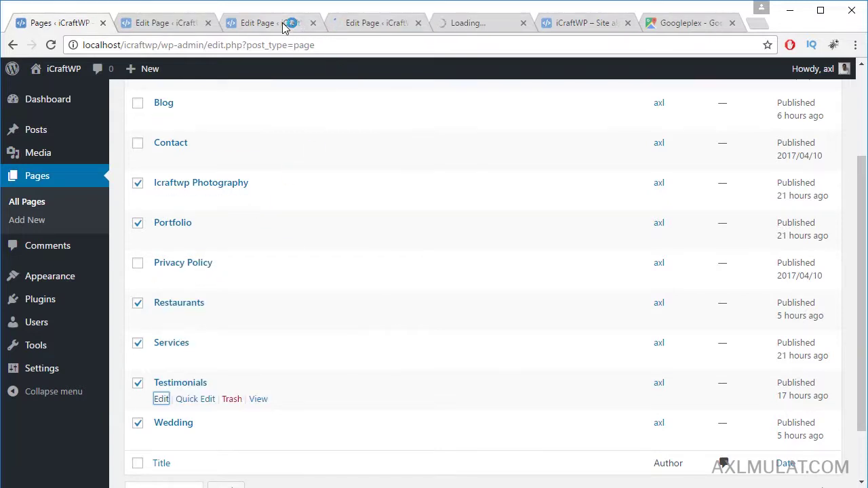
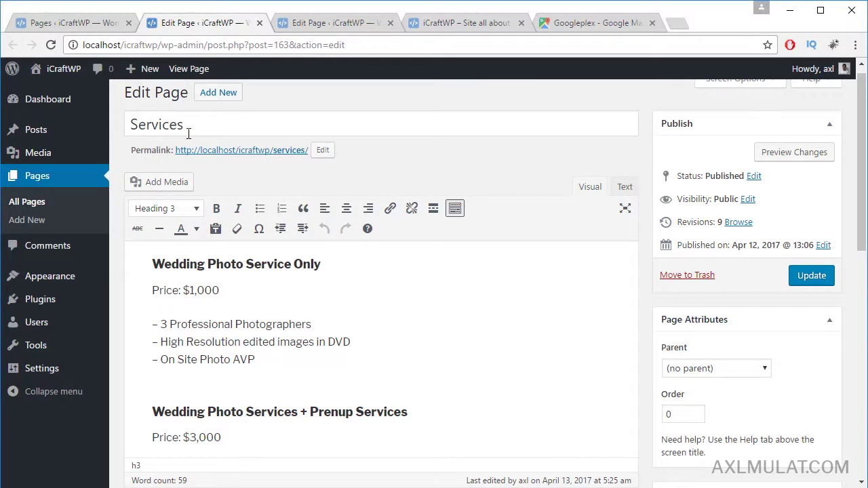
Examine the Services page's photo packages, their bold Heading 3 titles and the featured image
scroll(442, 223, "down", 3)
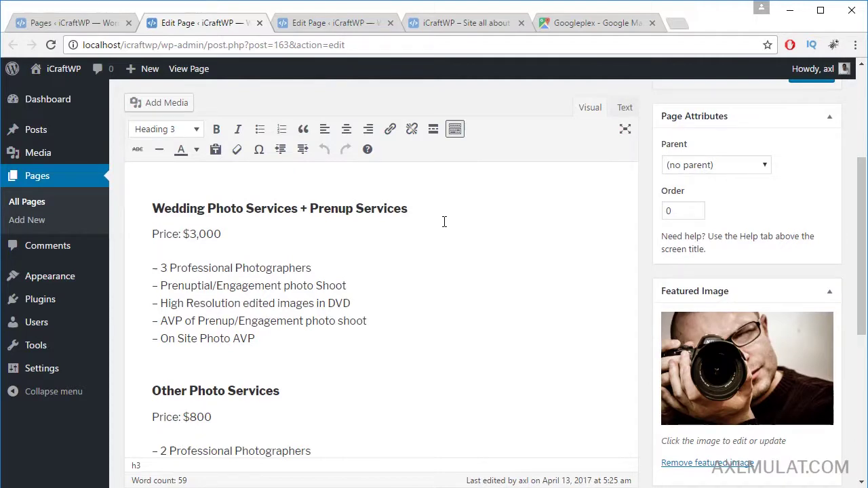
scroll(444, 221, "up", 3)
left_click(204, 264)
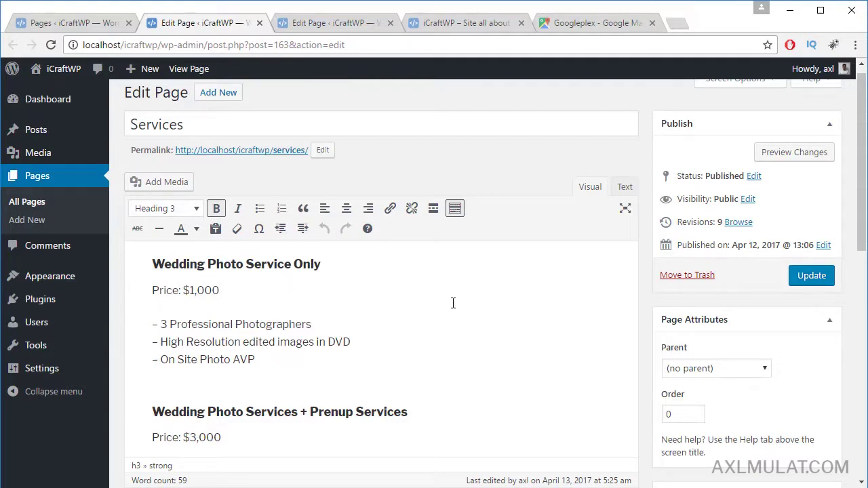
scroll(453, 307, "down", 5)
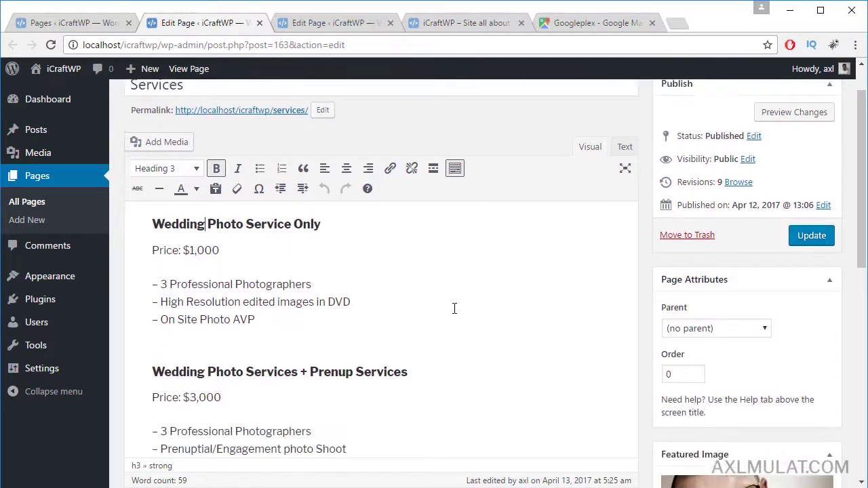
scroll(453, 308, "up", 3)
Inspect the display settings of the Testimonials page's first image, then close its details without changes
left_click(333, 24)
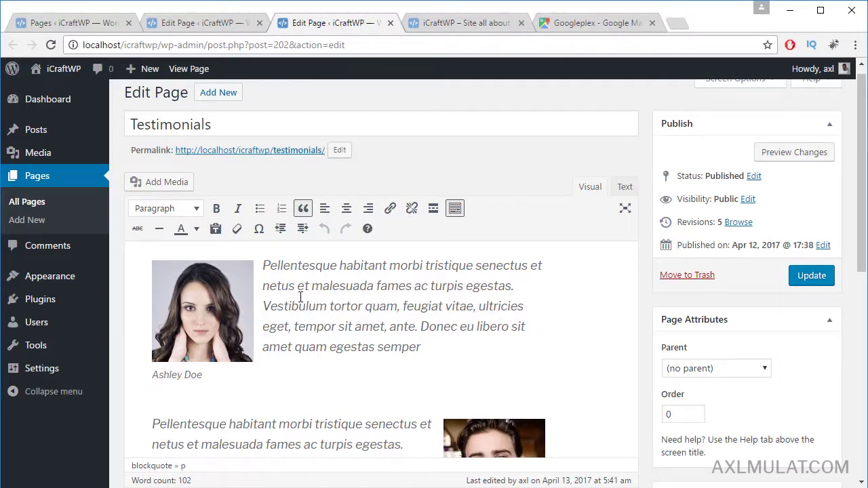
left_click(204, 297)
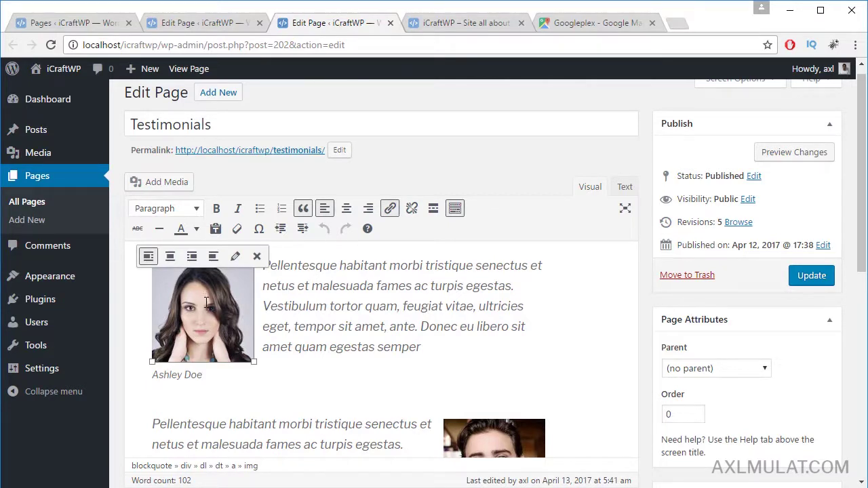
left_click(236, 256)
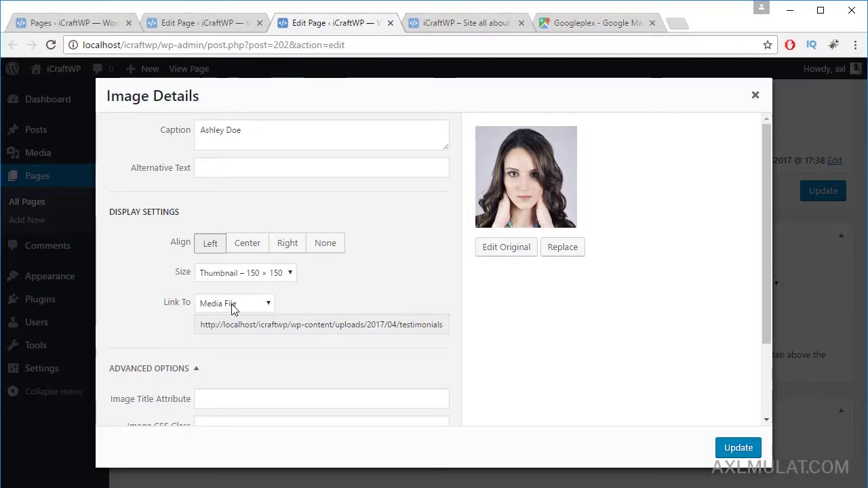
left_click(753, 95)
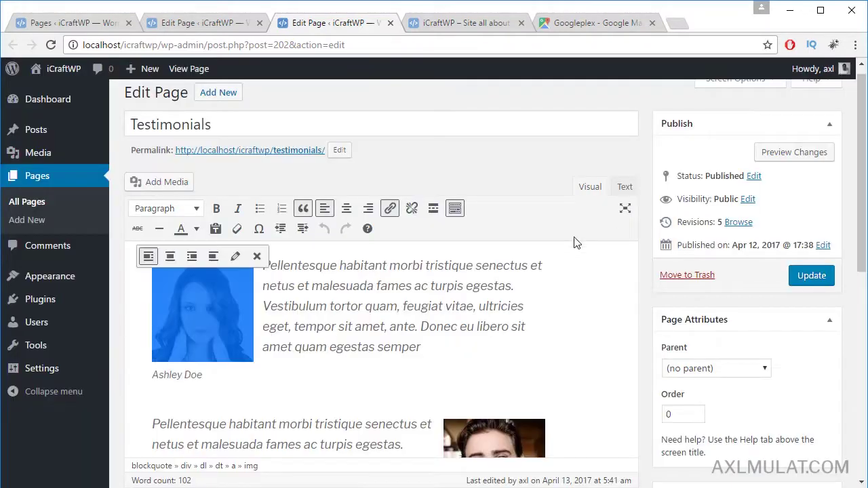
left_click(549, 320)
Try right alignment on the first testimonial's image, then align it left again
left_click(217, 318)
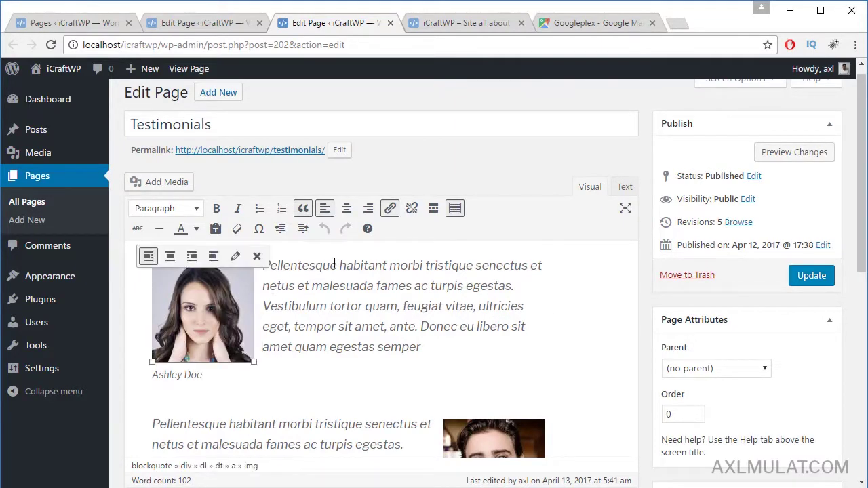
left_click(367, 210)
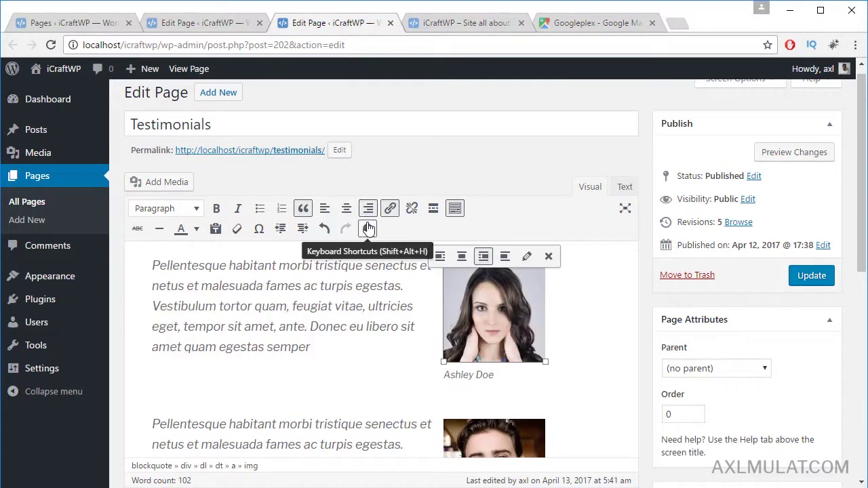
left_click(325, 209)
Try left alignment on the second testimonial's image, then align it right again
scroll(480, 313, "down", 1)
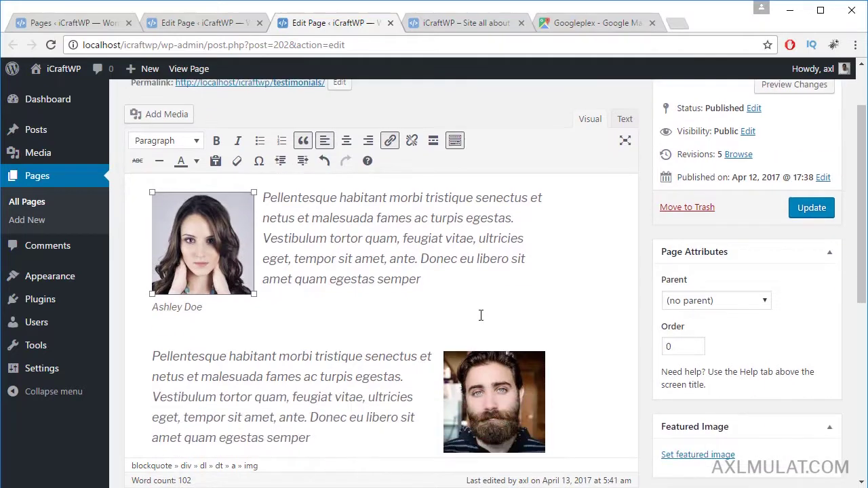
left_click(480, 387)
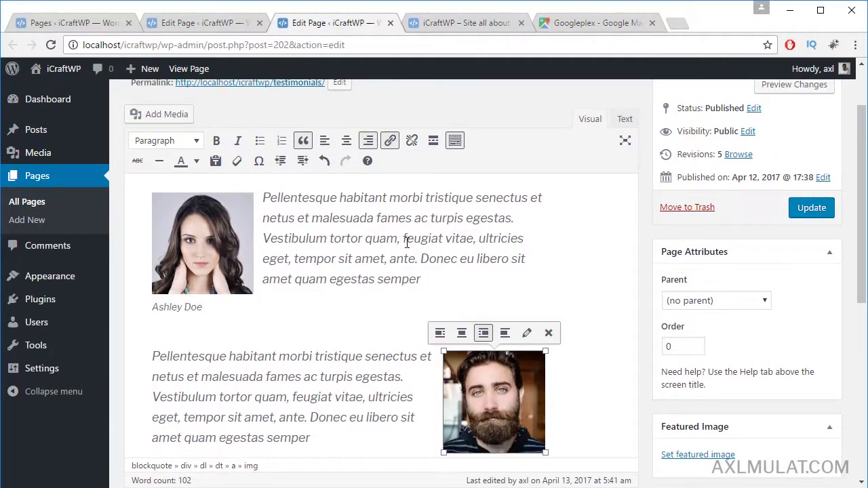
left_click(325, 141)
left_click(368, 141)
Check the blockquote formatting of the first testimonial's text, then return to the Pages list
scroll(317, 323, "up", 1)
left_click(308, 307)
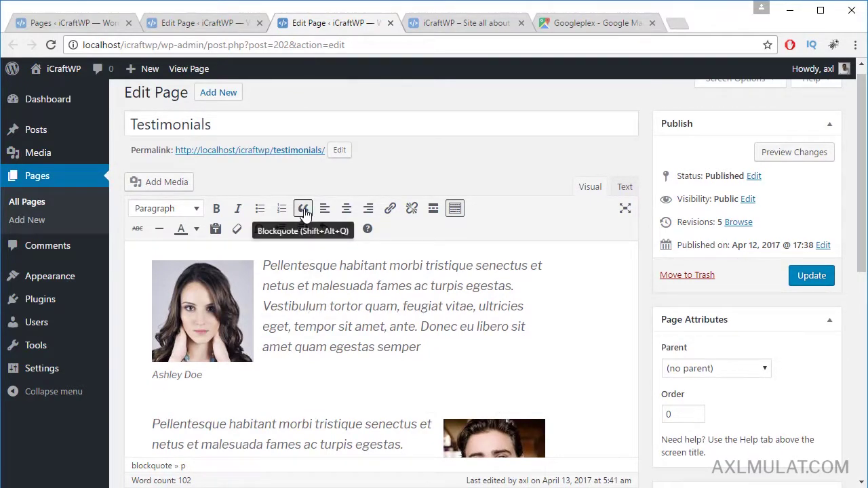
left_click(78, 23)
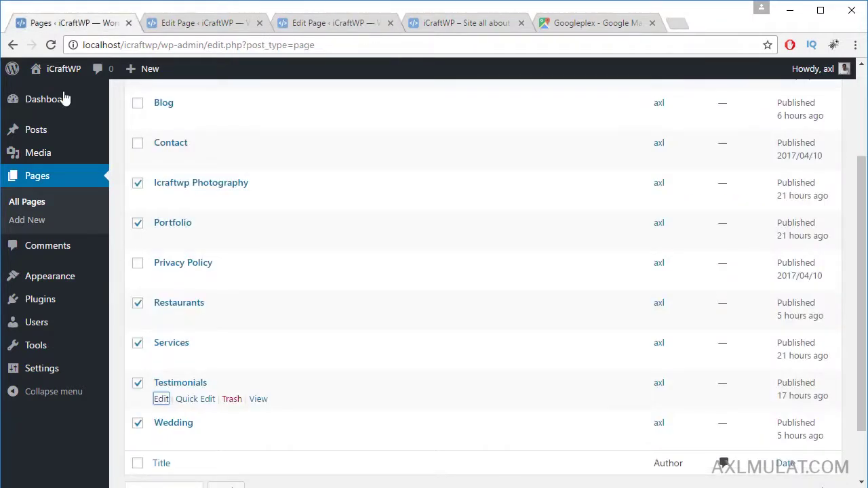
Reload the Pages list to check how the pages are nested, and close the two open page-editing tabs
left_click(27, 206)
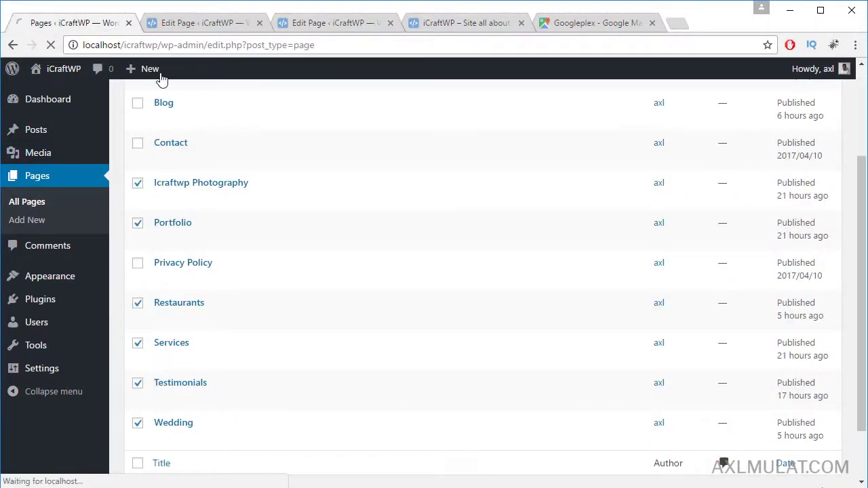
left_click(258, 23)
left_click(260, 23)
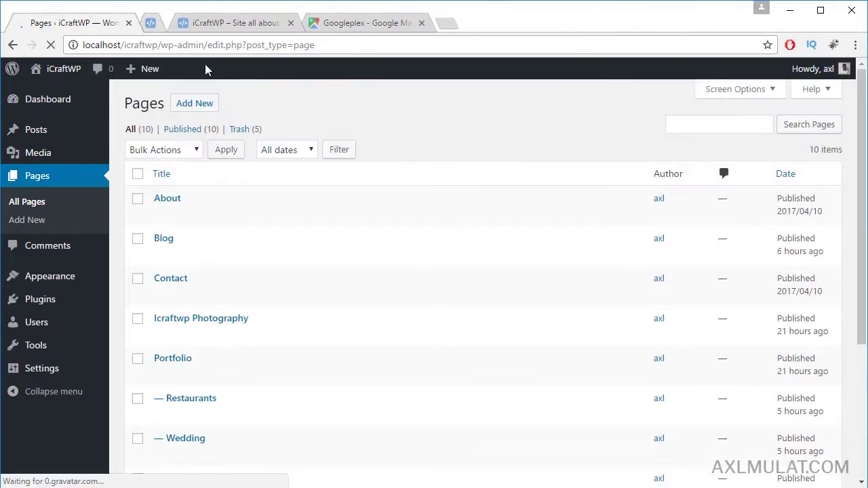
scroll(252, 325, "down", 1)
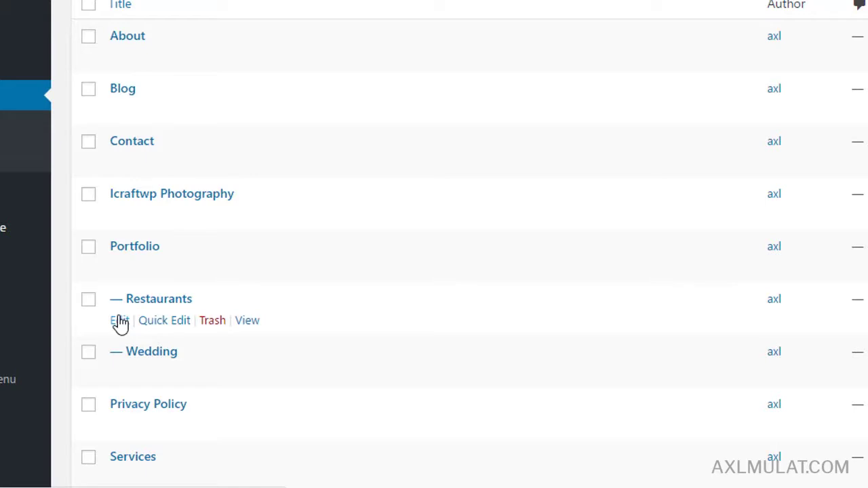
scroll(122, 332, "up", 2)
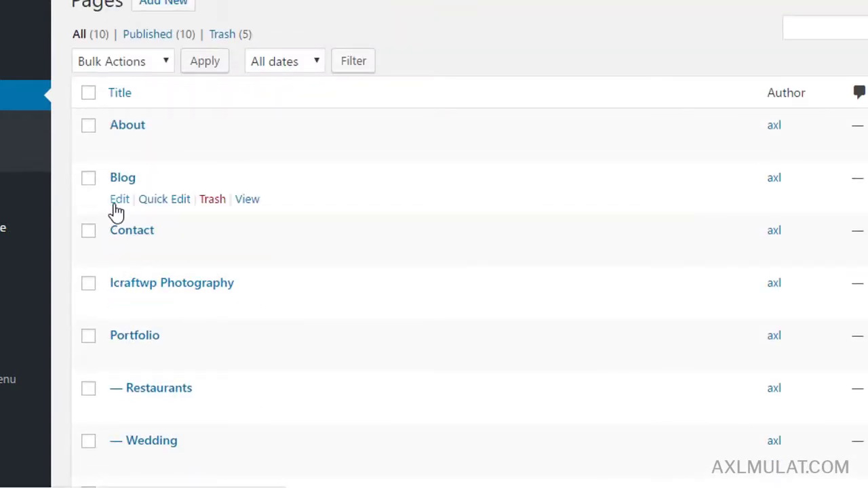
Open the Blog page for editing in a new tab, check its content area, and return to the Pages list
right_click(117, 205)
left_click(156, 219)
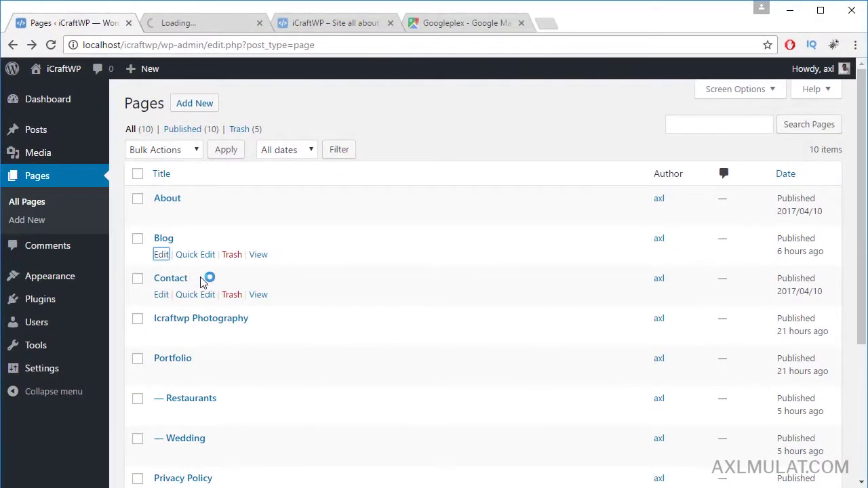
scroll(210, 325, "down", 3)
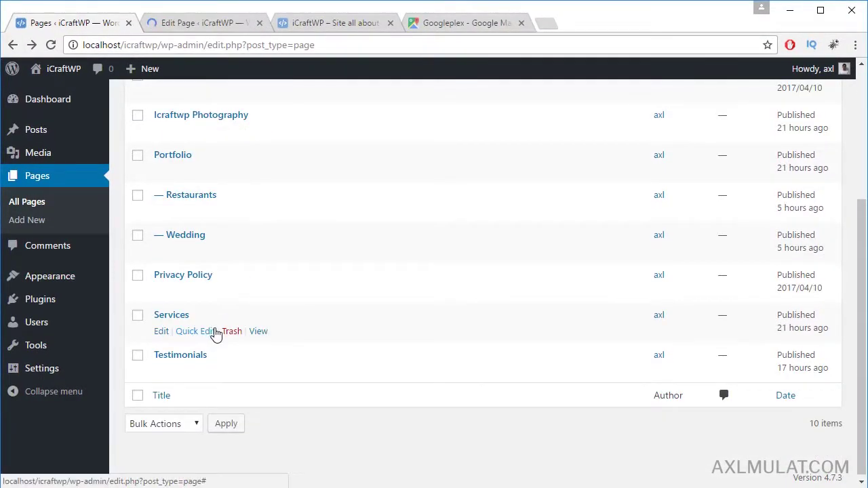
scroll(212, 330, "up", 2)
left_click(208, 23)
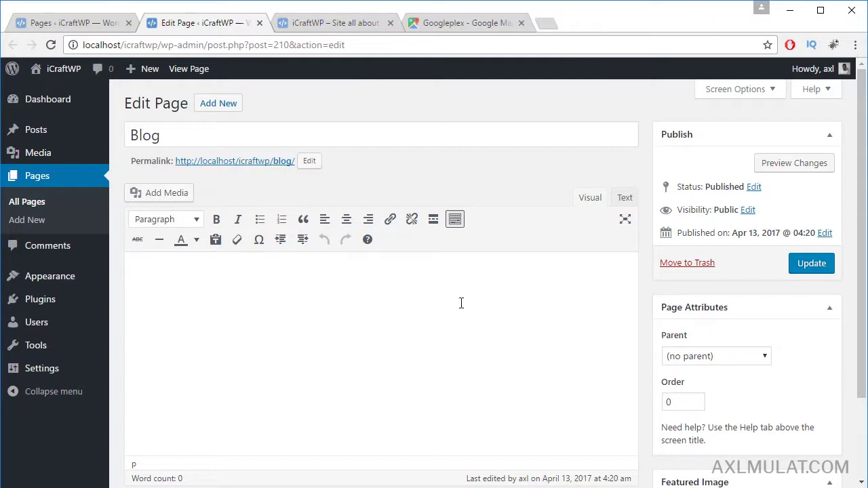
scroll(461, 303, "down", 3)
scroll(388, 346, "up", 3)
left_click(93, 24)
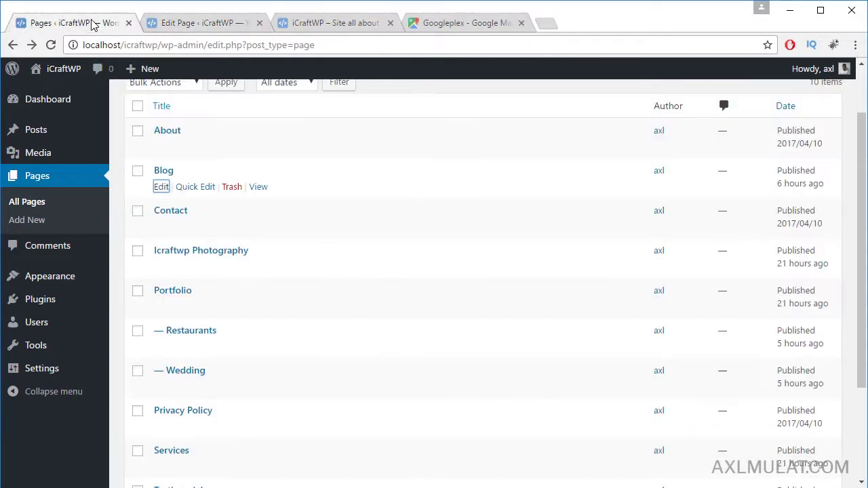
Open the Contact page for editing in a new tab and close the Blog page's editing tab
scroll(316, 309, "down", 3)
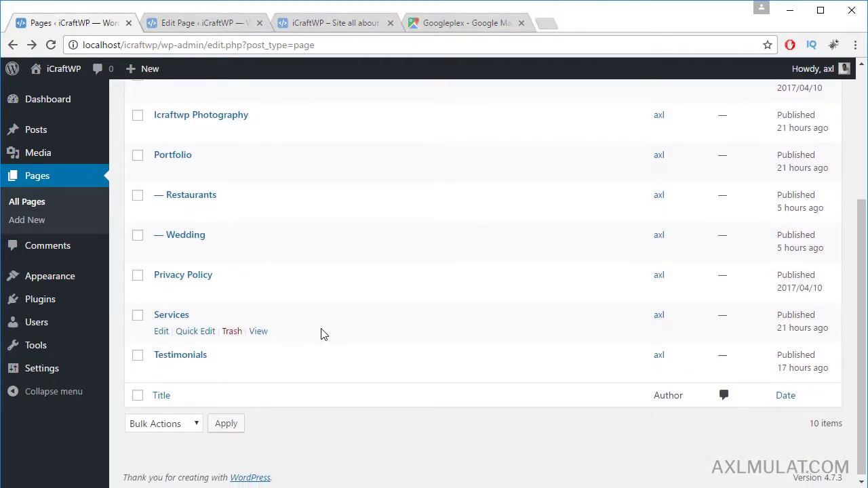
scroll(324, 332, "up", 3)
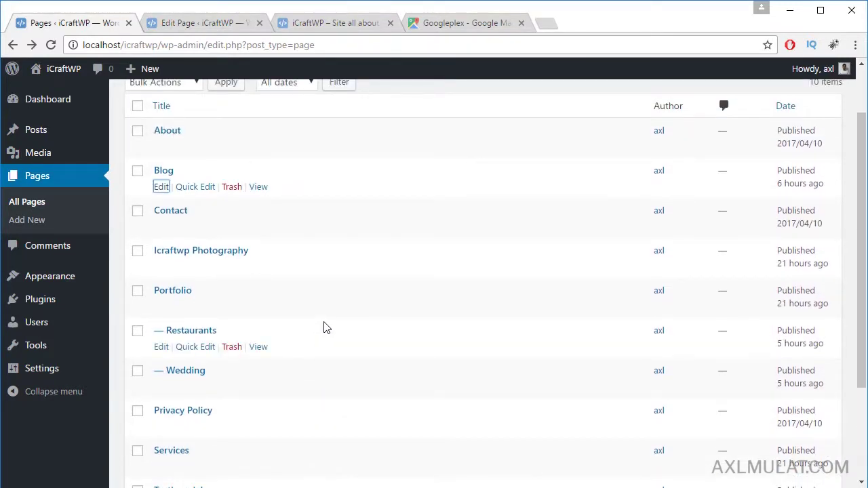
scroll(325, 326, "down", 1)
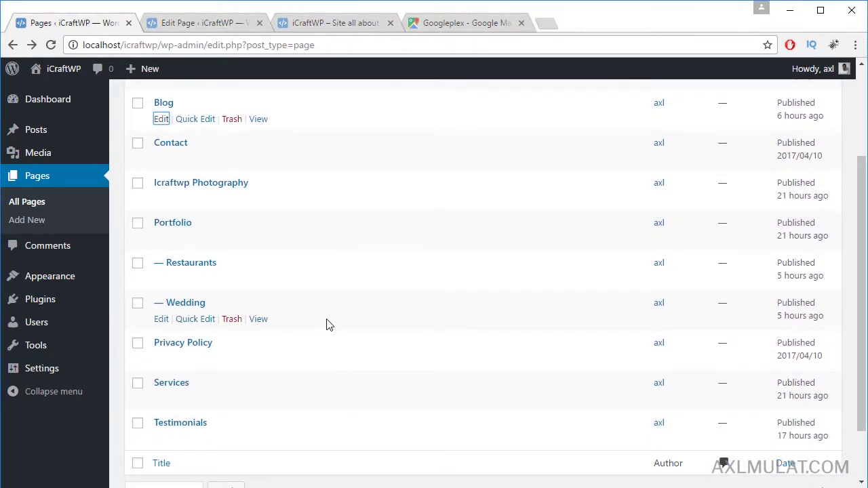
right_click(161, 160)
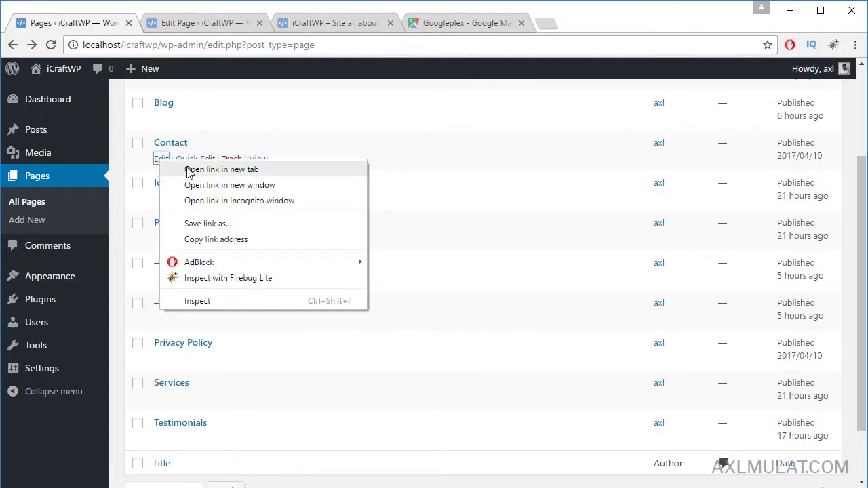
left_click(203, 170)
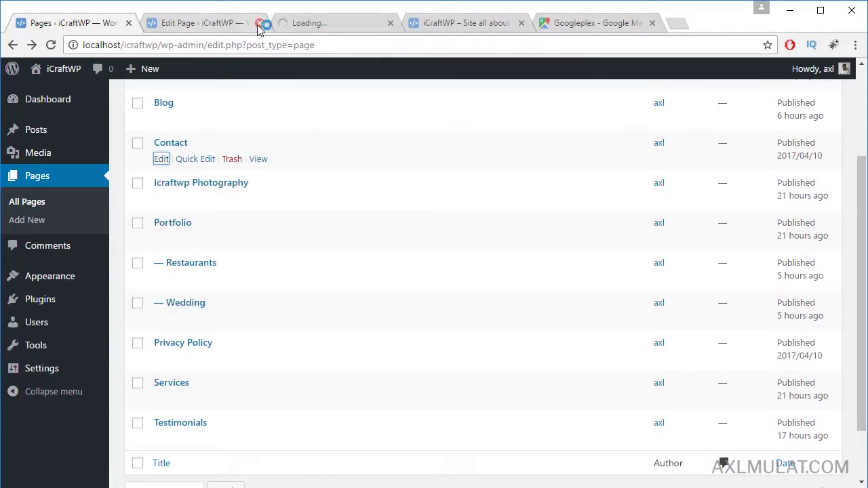
left_click(260, 23)
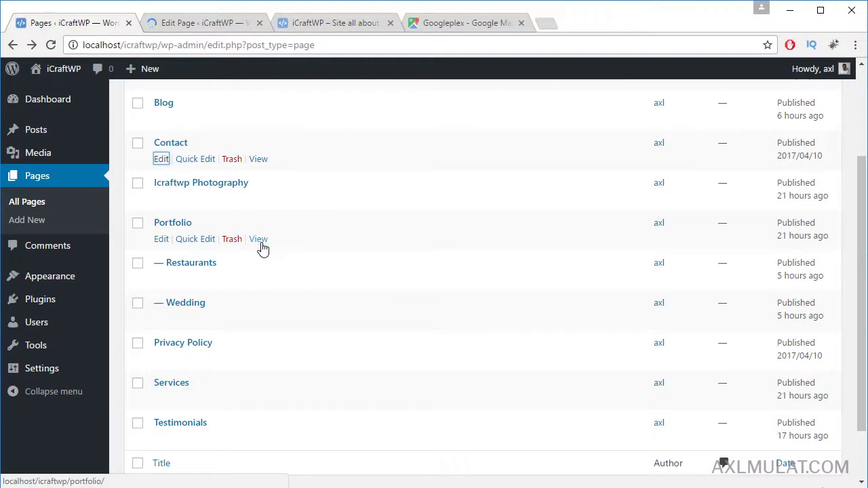
left_click(203, 22)
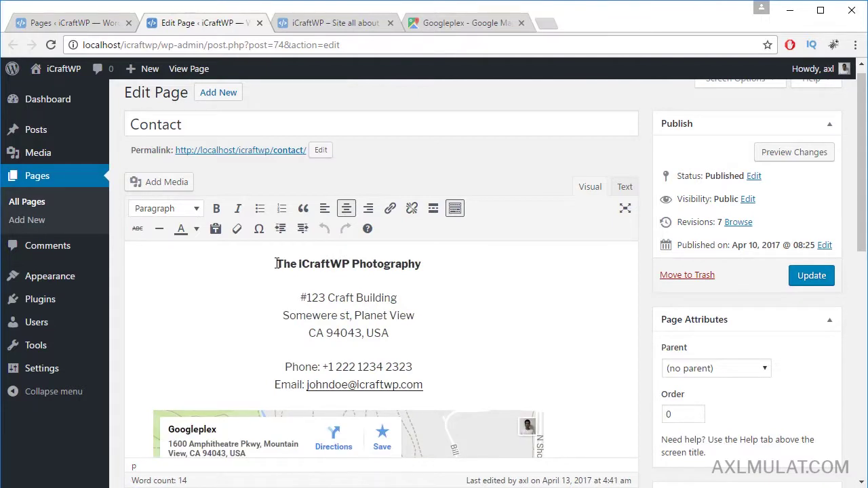
Inspect the mailto link behind the e-mail address on the Contact page, then close the link editor without changes
scroll(456, 263, "down", 1)
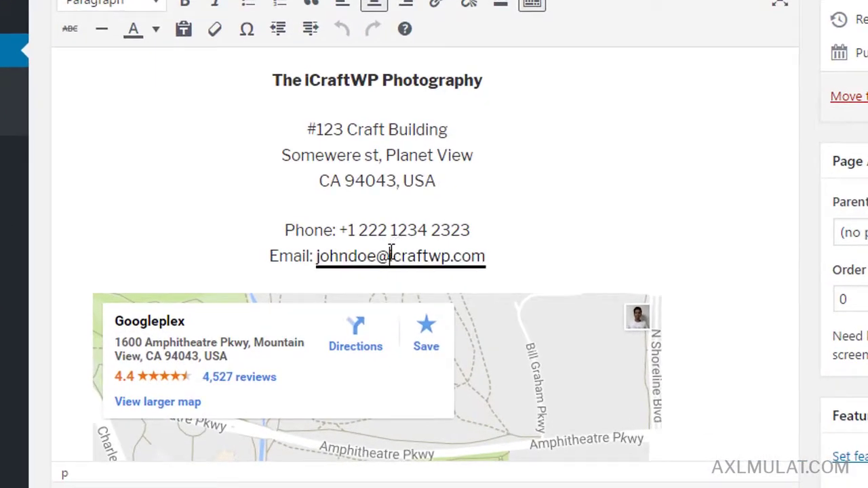
left_click(391, 255)
left_click(482, 290)
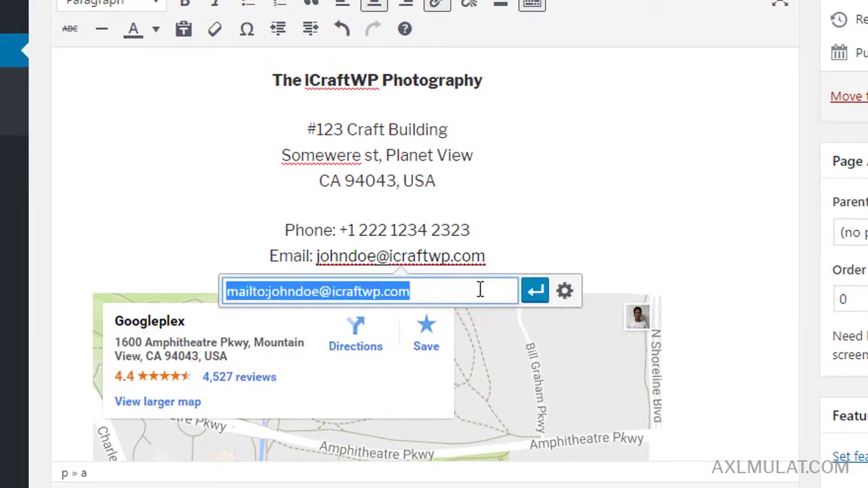
left_click(252, 292)
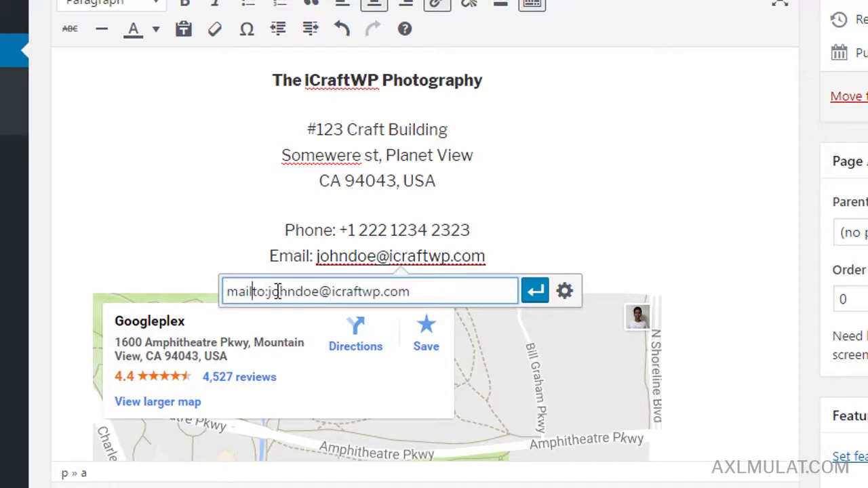
left_click(753, 184)
Check the Contact page's embedded map, then switch to Google Maps and display the embed code for the Googleplex location
scroll(756, 197, "down", 3)
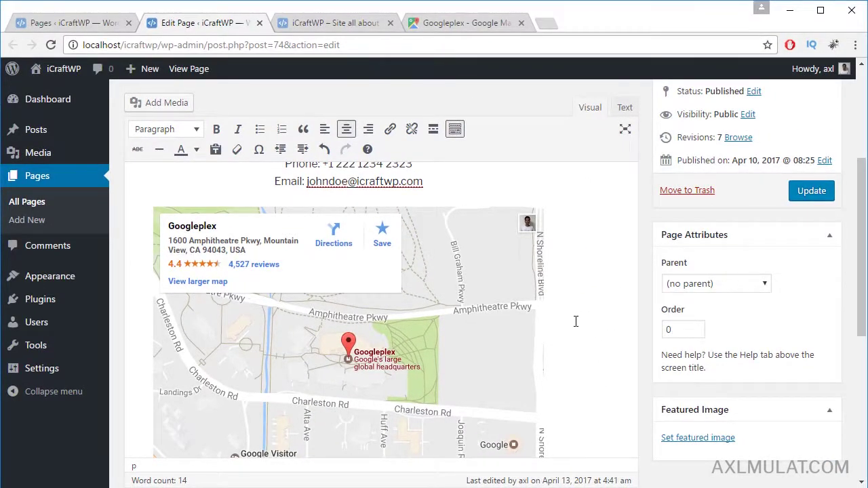
left_click(455, 25)
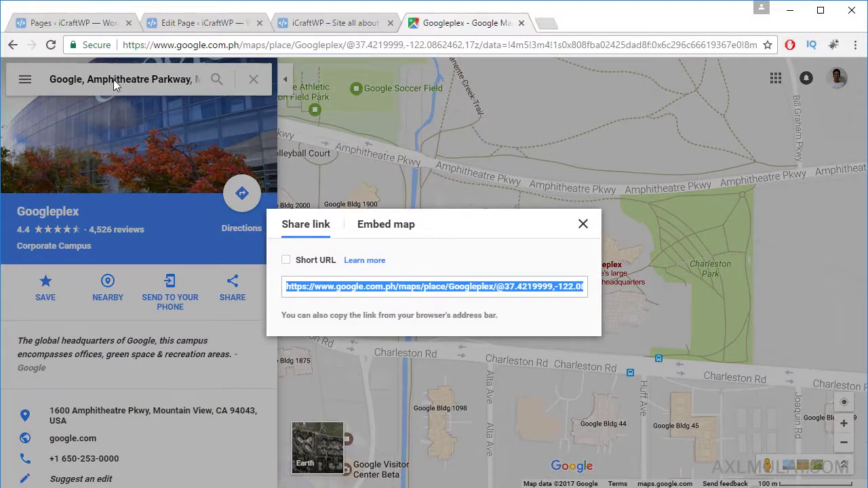
left_click(114, 79)
left_click(200, 81)
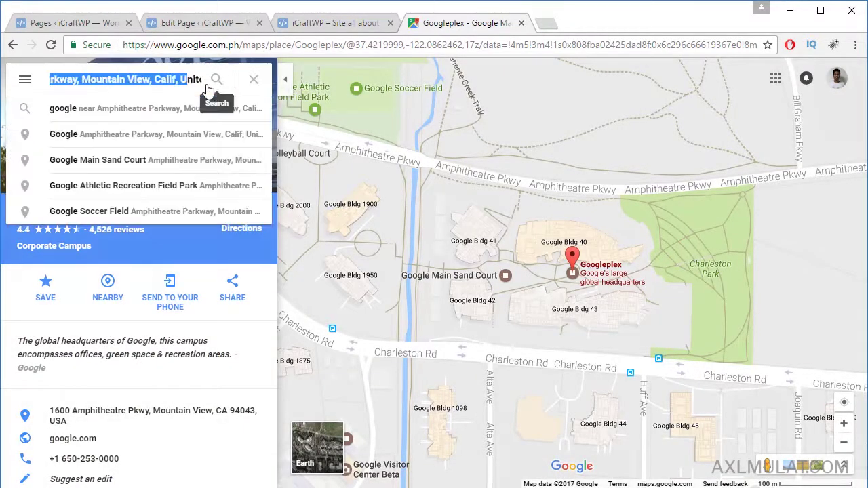
left_click(232, 290)
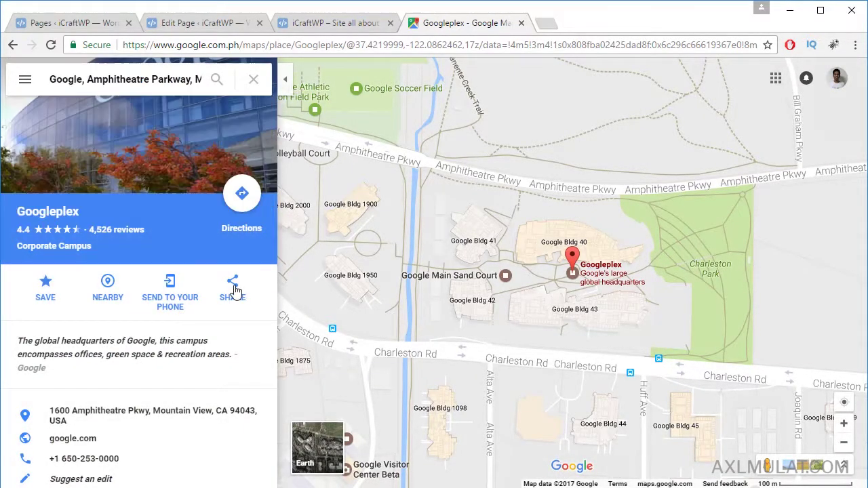
left_click(233, 285)
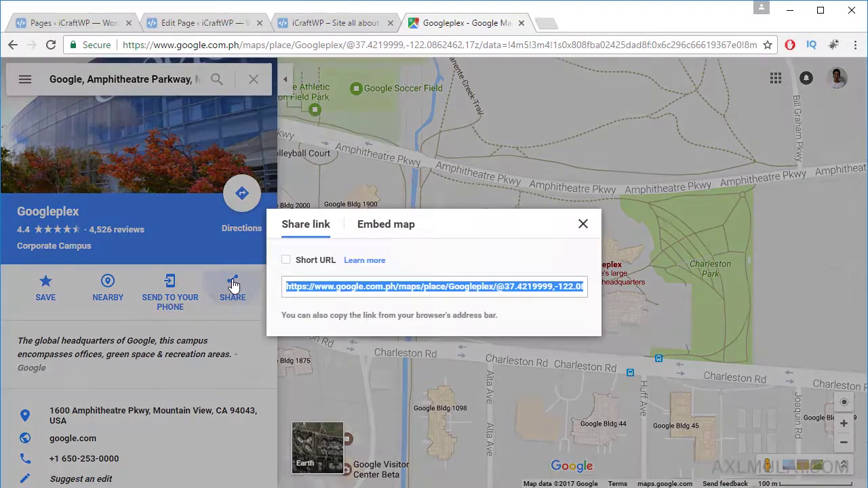
left_click(383, 225)
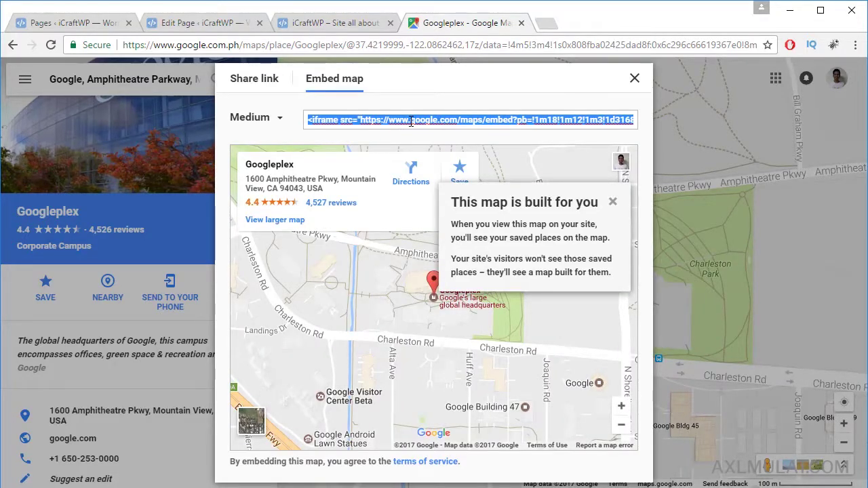
Return to WordPress, open the Customizer's Static Front Page settings, and review the current homepage in the preview
left_click(92, 24)
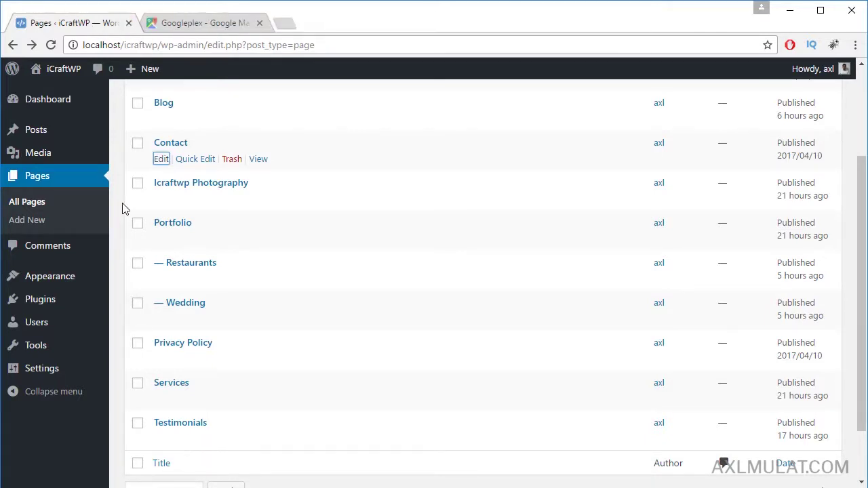
mouse_move(109, 278)
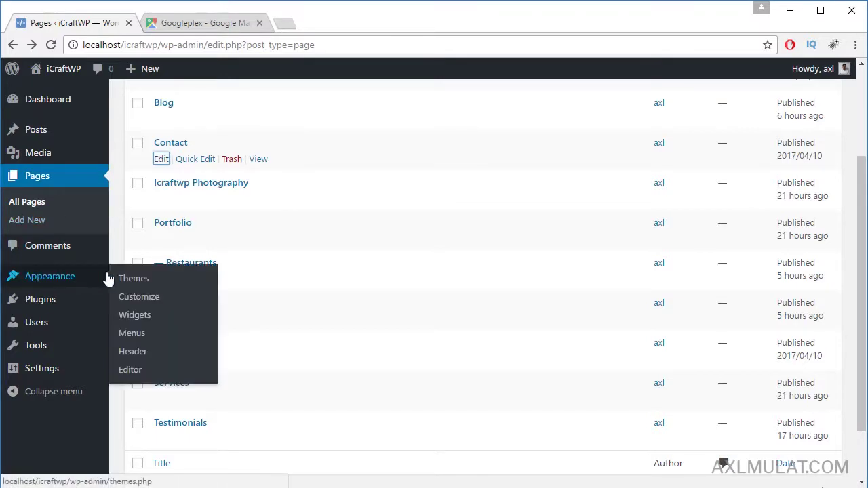
left_click(145, 305)
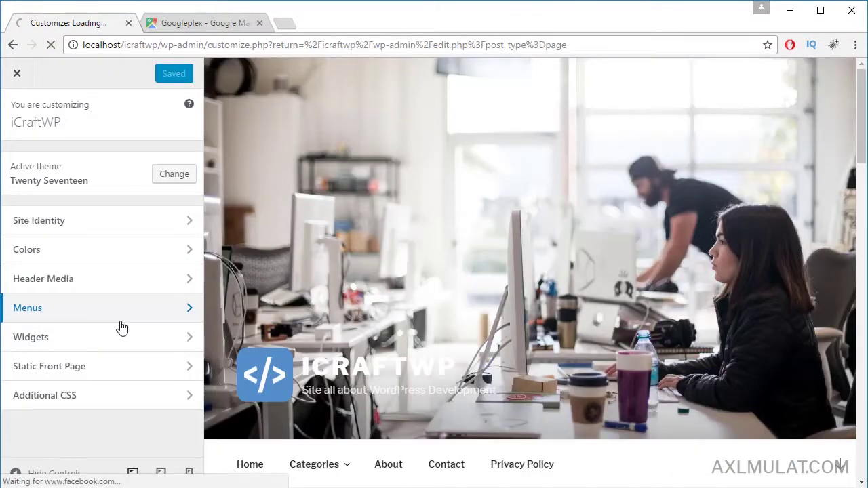
left_click(88, 372)
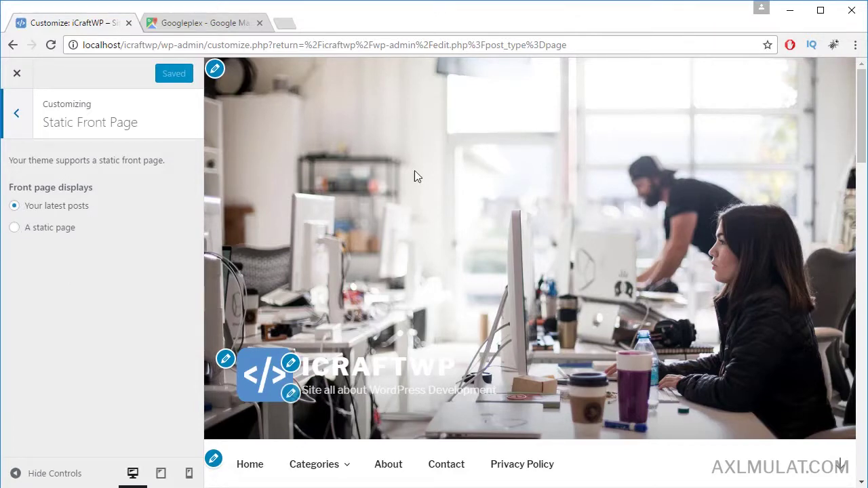
scroll(640, 292, "down", 5)
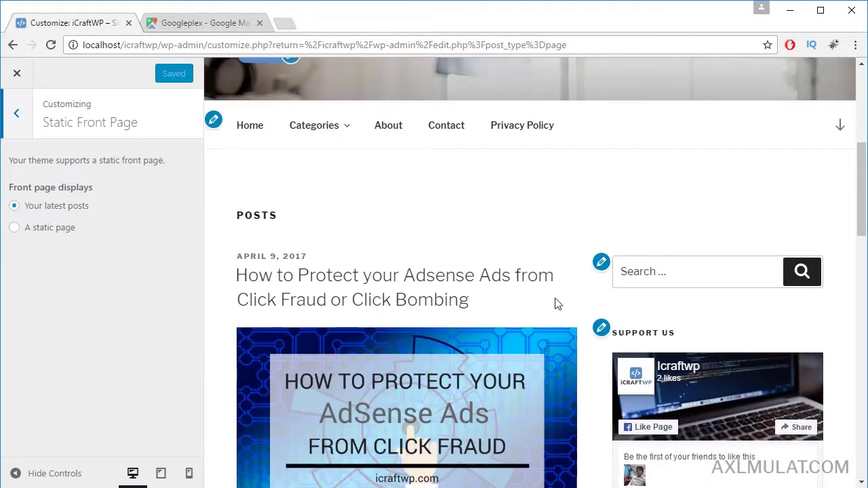
scroll(553, 303, "up", 4)
scroll(553, 304, "down", 5)
scroll(554, 304, "down", 5)
scroll(554, 303, "up", 8)
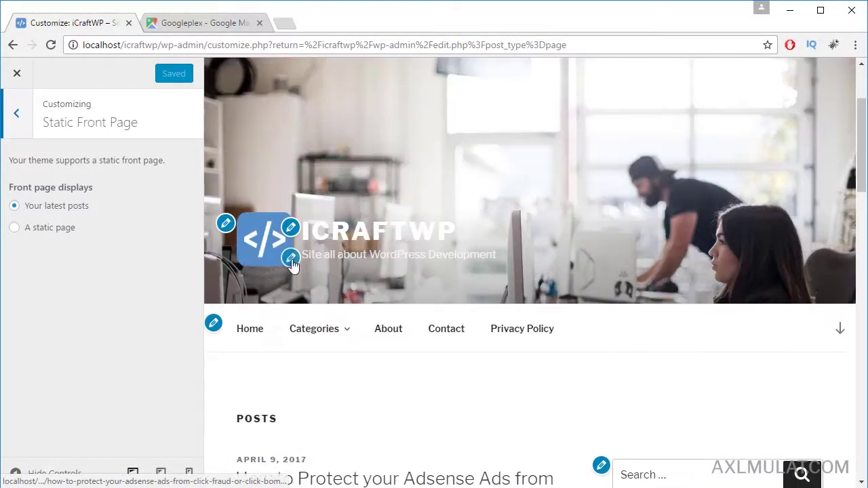
Make the front page display a static page, choose Icraftwp Photography as the front page, and review it in the preview
left_click(14, 228)
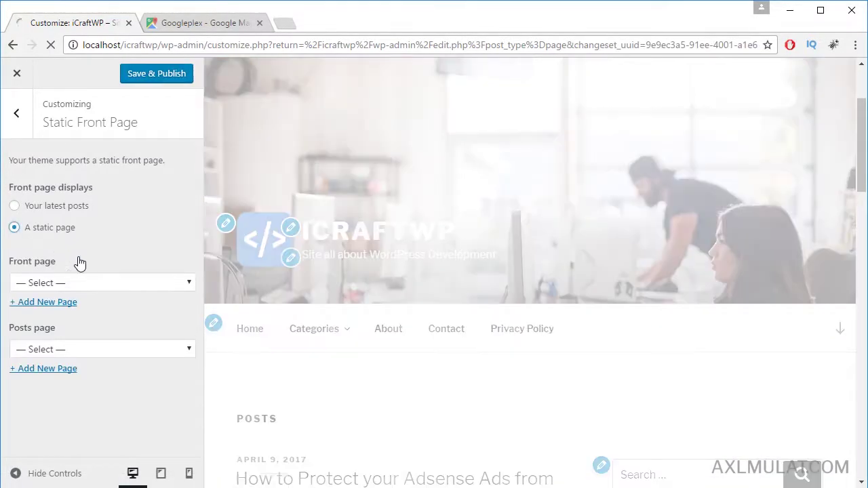
left_click(158, 285)
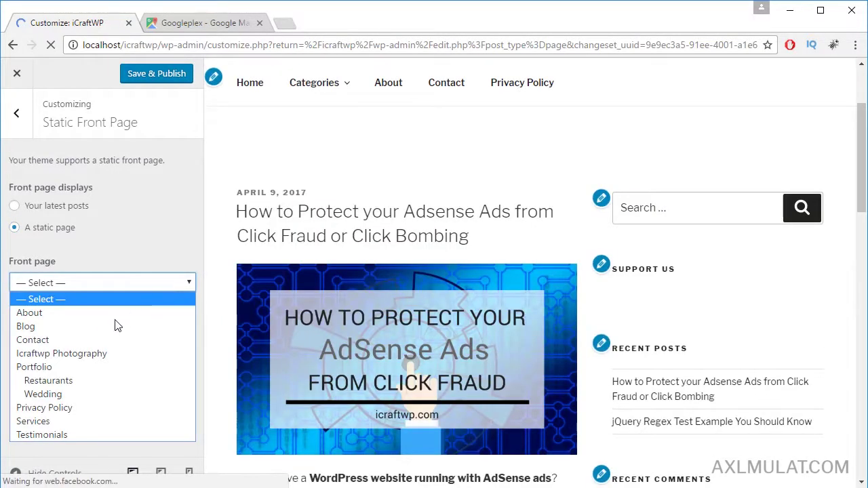
left_click(97, 354)
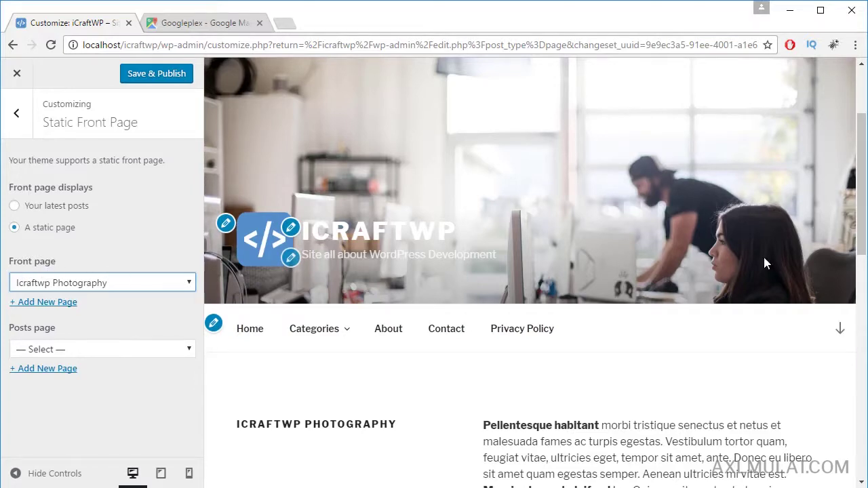
scroll(765, 263, "down", 10)
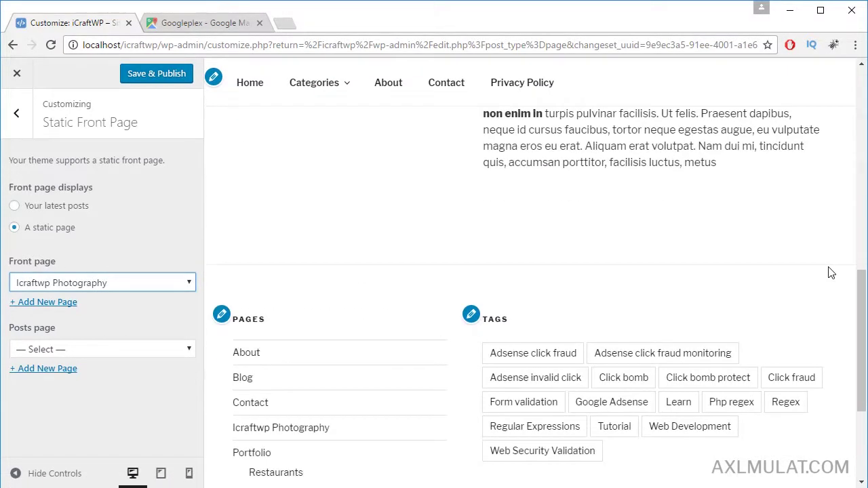
scroll(827, 276, "up", 4)
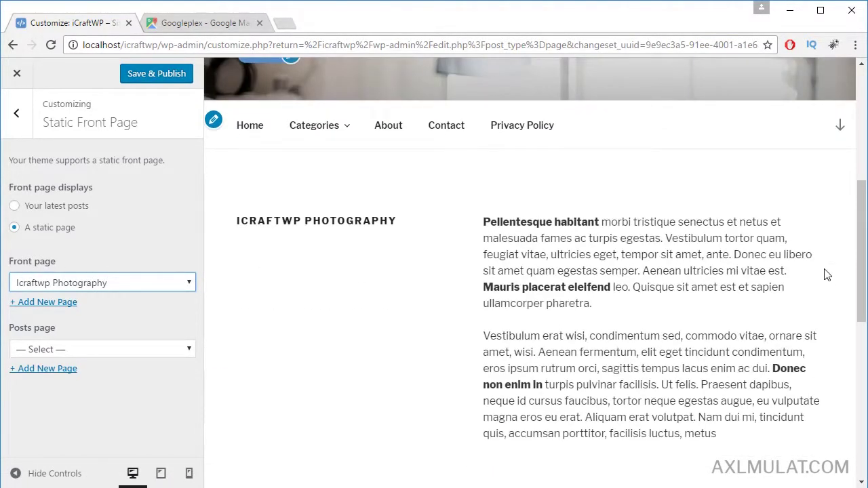
Set Blog as the posts page in the Static Front Page settings and publish the changes
scroll(825, 273, "up", 3)
scroll(825, 272, "down", 3)
left_click(72, 350)
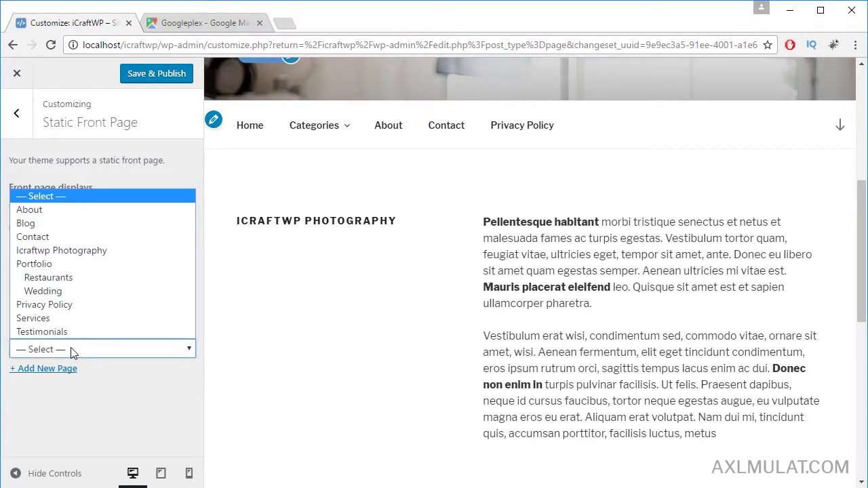
left_click(41, 224)
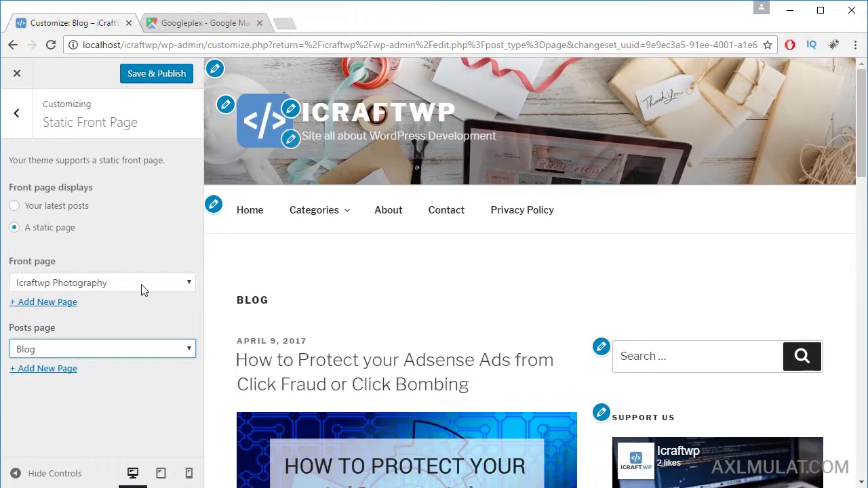
left_click(162, 76)
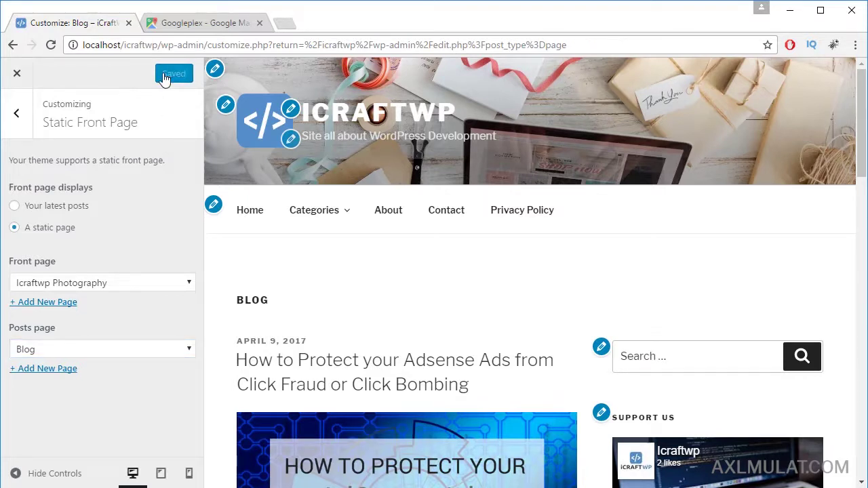
Leave the Customizer and open the iCraftWP site's front end in a new browser tab
left_click_drag(161, 47, 63, 47)
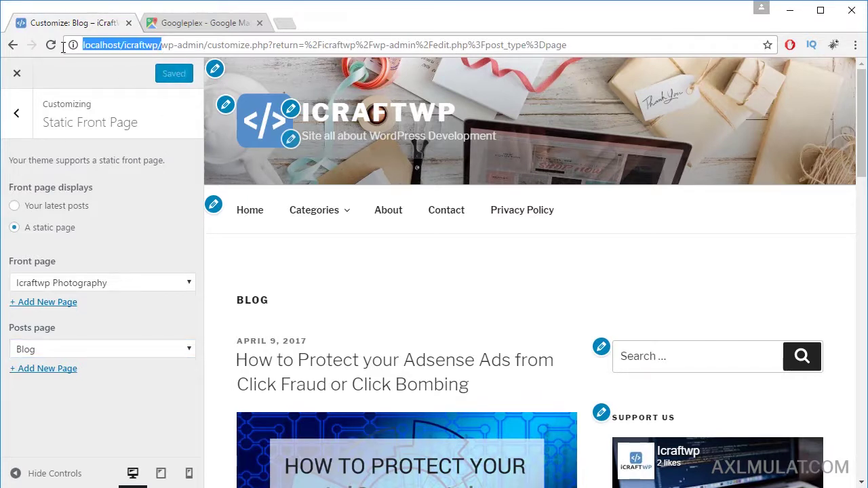
left_click(17, 75)
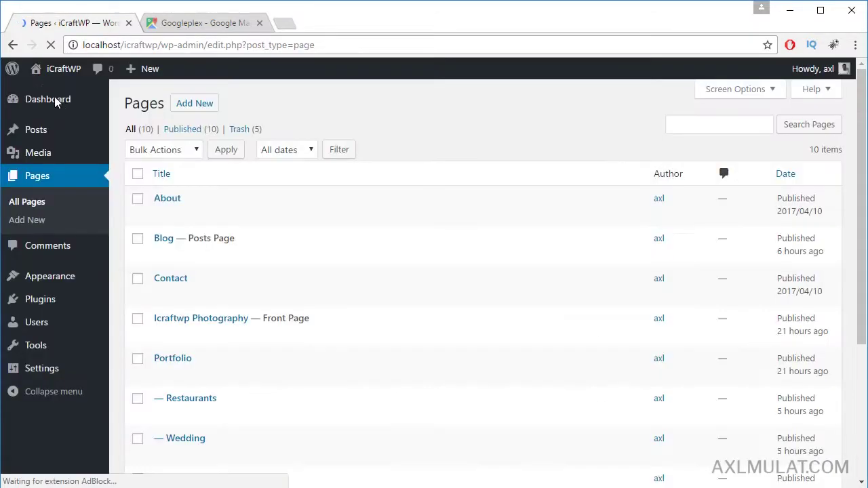
mouse_move(54, 71)
right_click(51, 96)
left_click(102, 105)
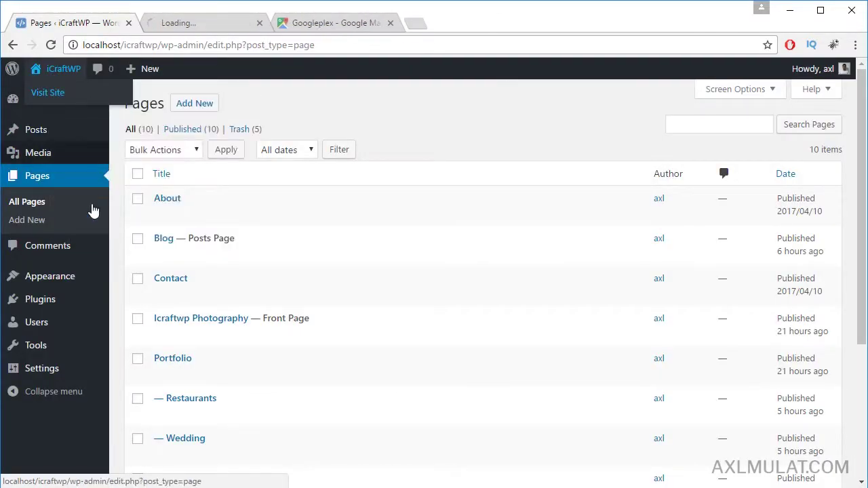
Reopen the Customizer in the admin tab, then review the Icraftwp Photography front page on the live site
mouse_move(70, 276)
left_click(128, 295)
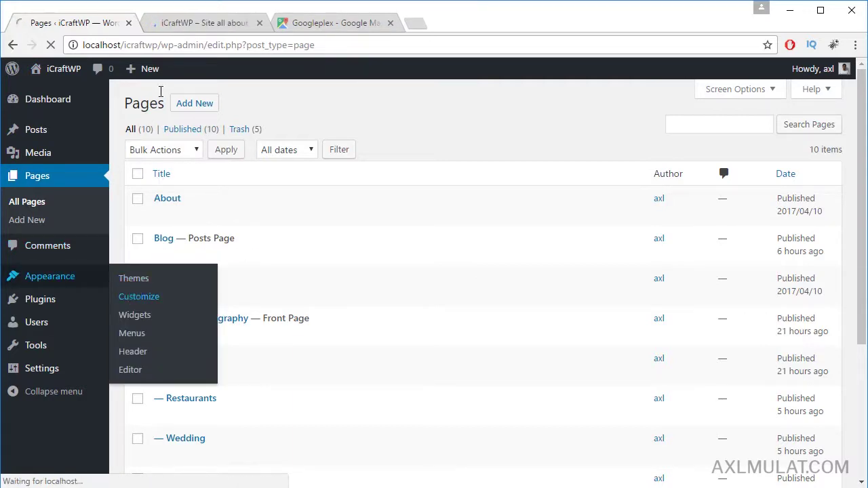
left_click(187, 30)
scroll(484, 243, "down", 8)
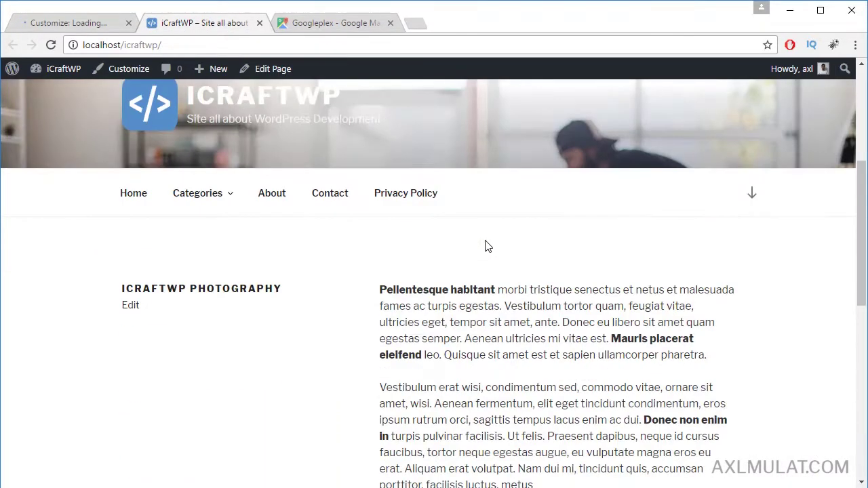
scroll(487, 245, "down", 3)
scroll(486, 246, "up", 8)
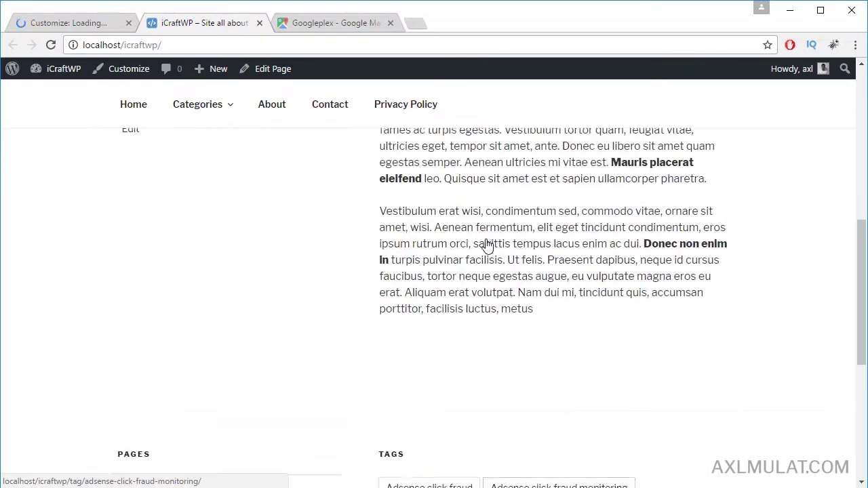
scroll(490, 244, "down", 3)
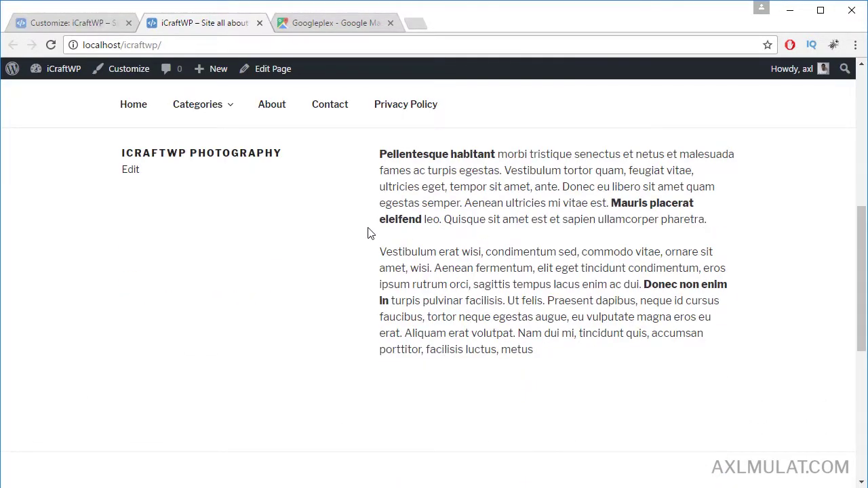
scroll(436, 251, "up", 2)
Check the Static Front Page settings in the Customizer, then open Theme Options and review the front page preview
left_click(98, 28)
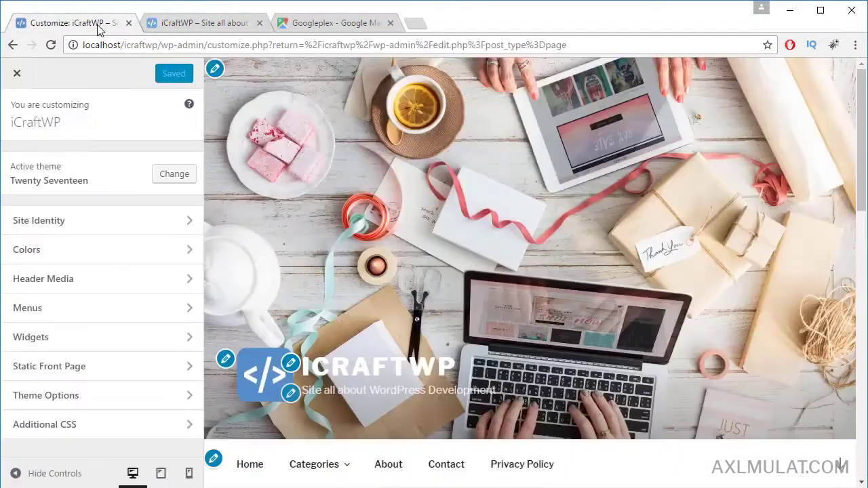
left_click(109, 370)
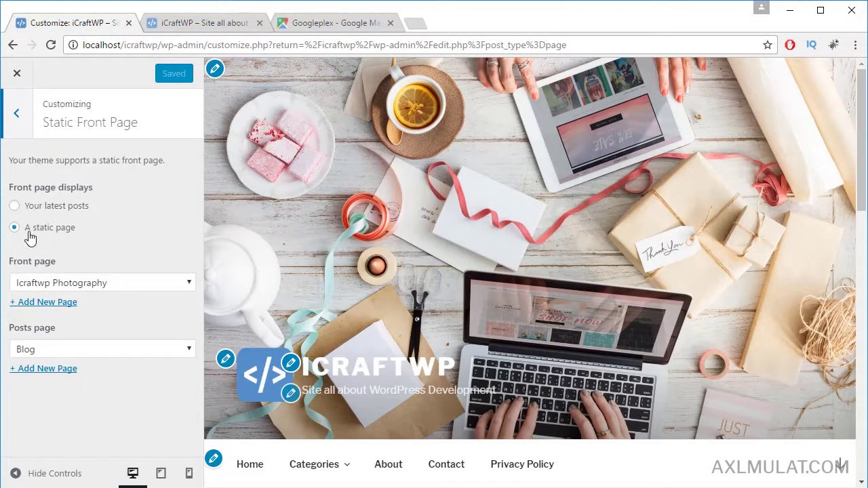
left_click(18, 114)
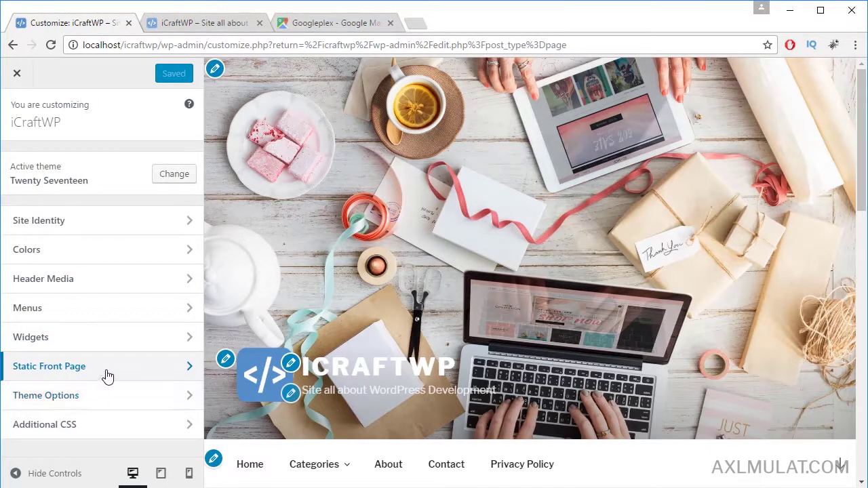
left_click(85, 398)
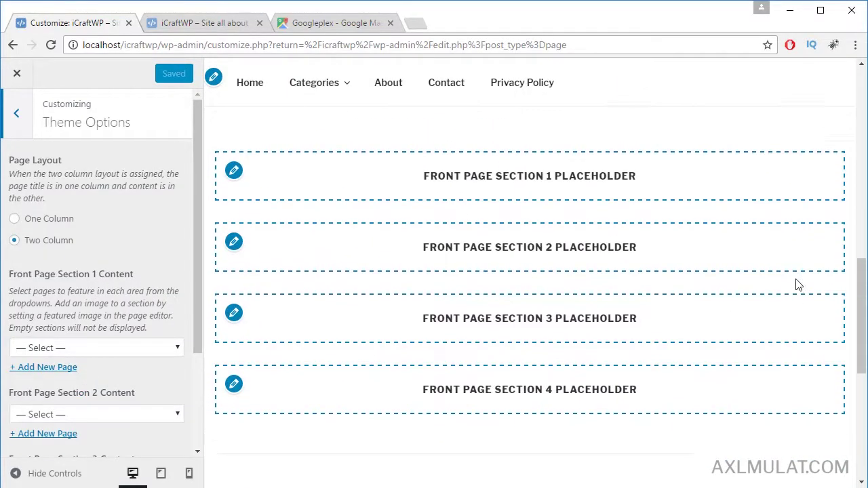
scroll(796, 284, "up", 7)
scroll(796, 274, "up", 3)
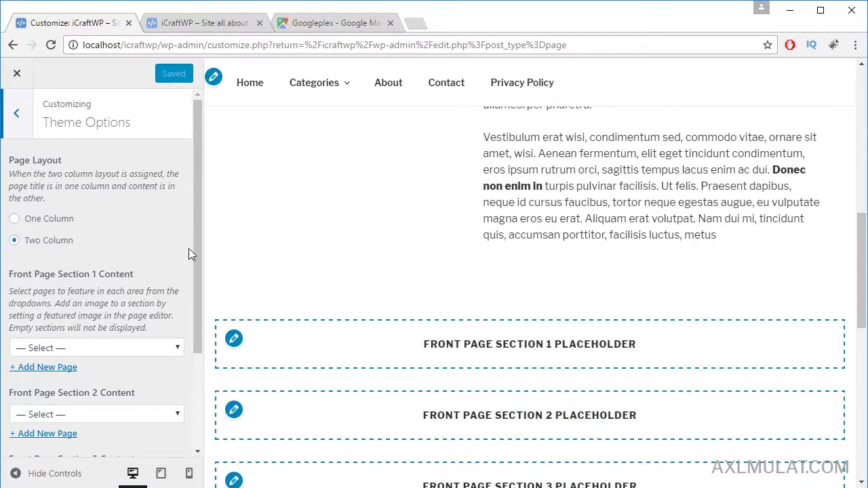
Try the One Column page layout in the preview, then switch back to Two Column
left_click(12, 222)
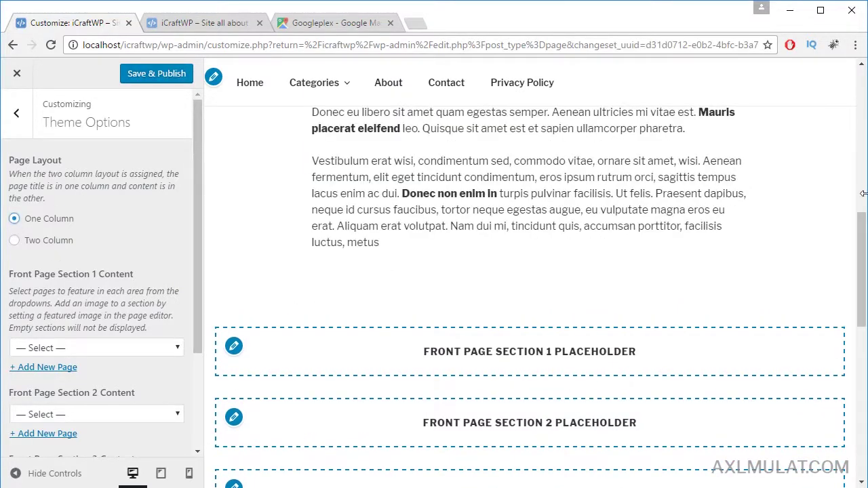
scroll(864, 237, "up", 4)
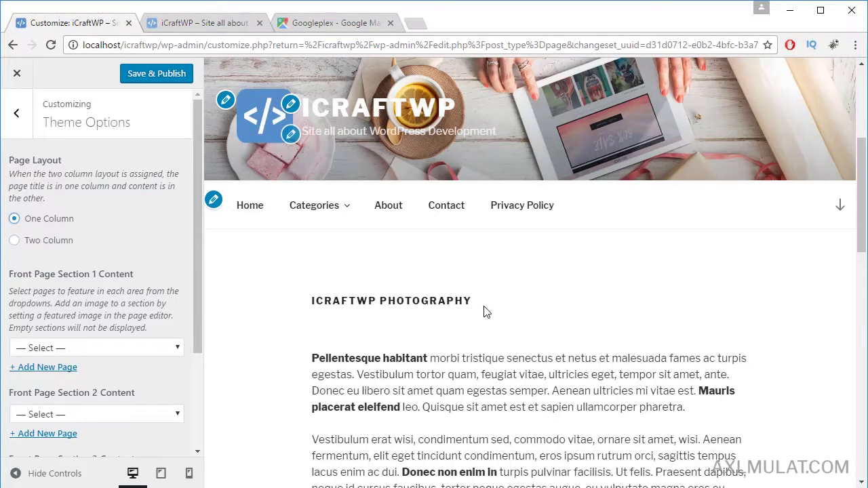
left_click(15, 241)
Examine the page choices for Front Page Section 1 and the front page section placeholders in the preview
scroll(177, 312, "down", 3)
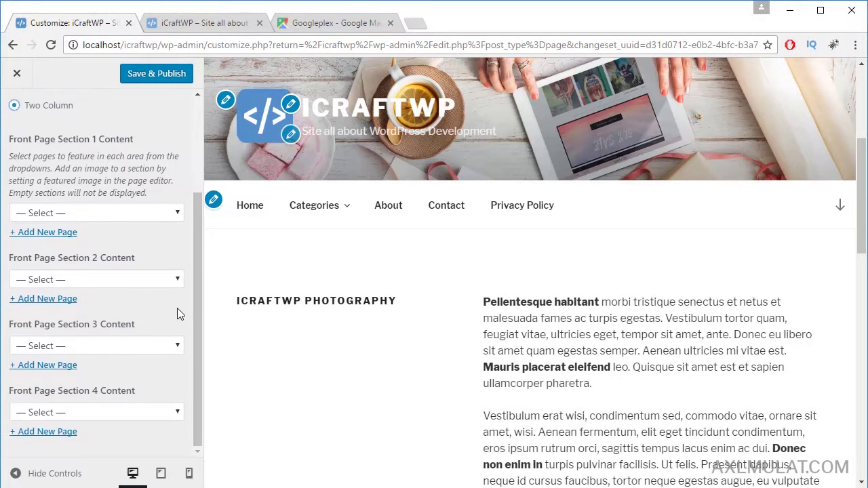
left_click(163, 215)
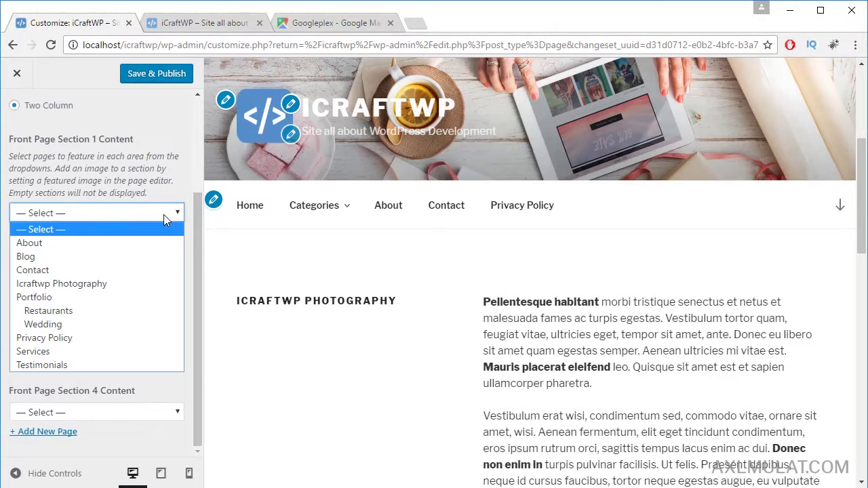
left_click(274, 243)
left_click_drag(864, 177, 864, 293)
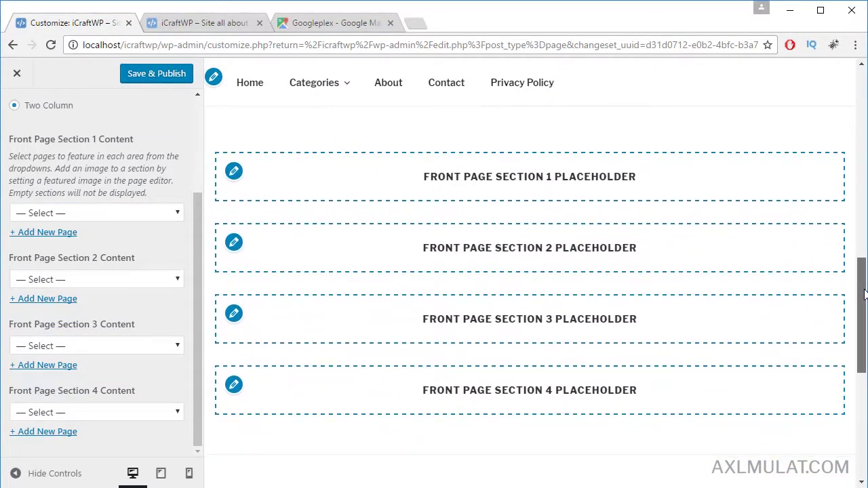
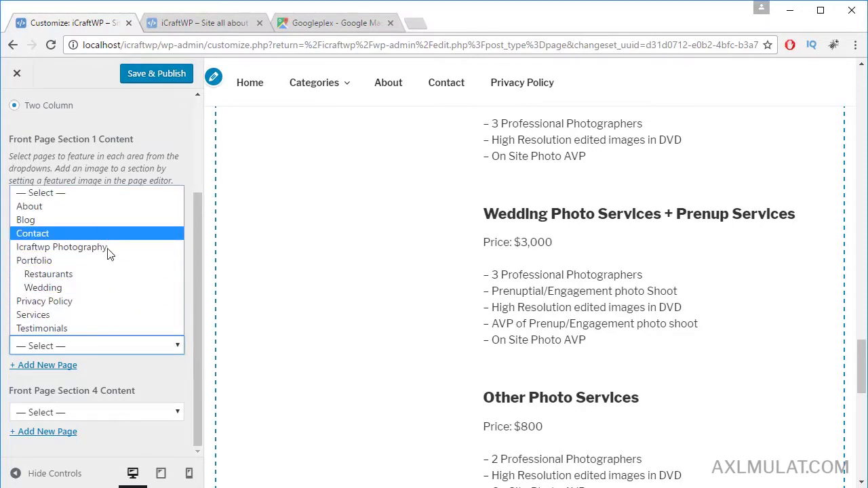
Try Testimonials as the Front Page Section 3 content, then set it to Contact and review it in the preview
left_click(109, 326)
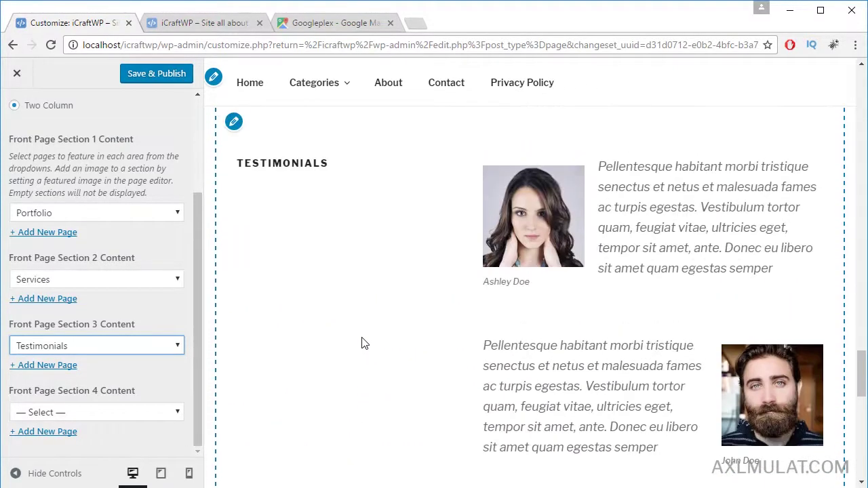
left_click(151, 347)
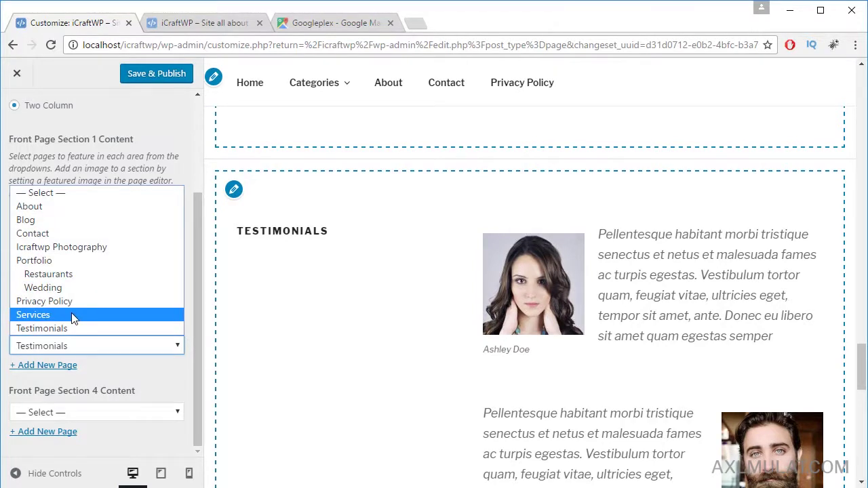
left_click(33, 233)
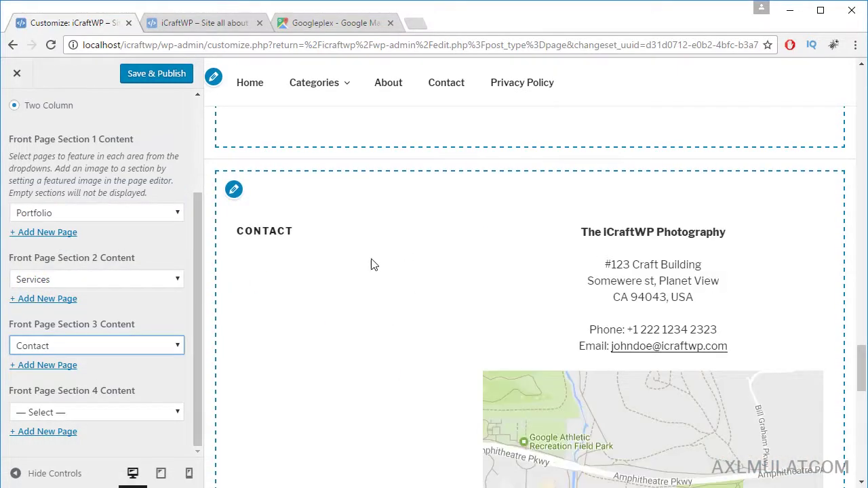
scroll(395, 323, "down", 6)
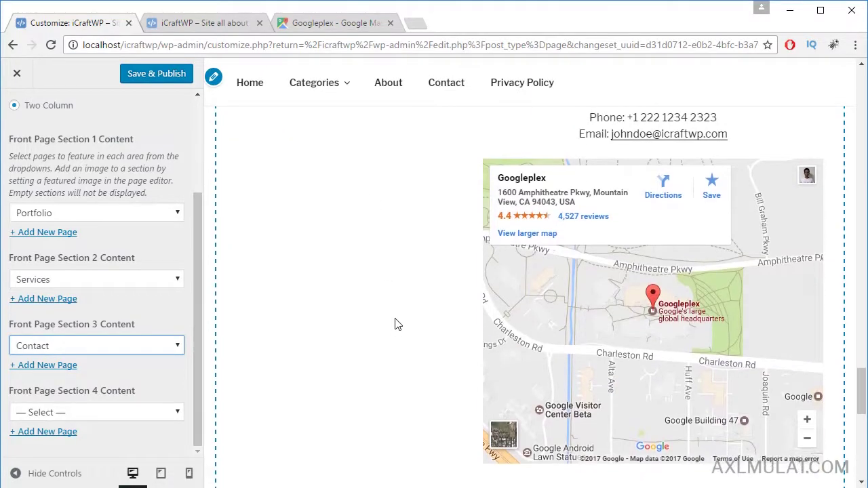
scroll(401, 343, "down", 2)
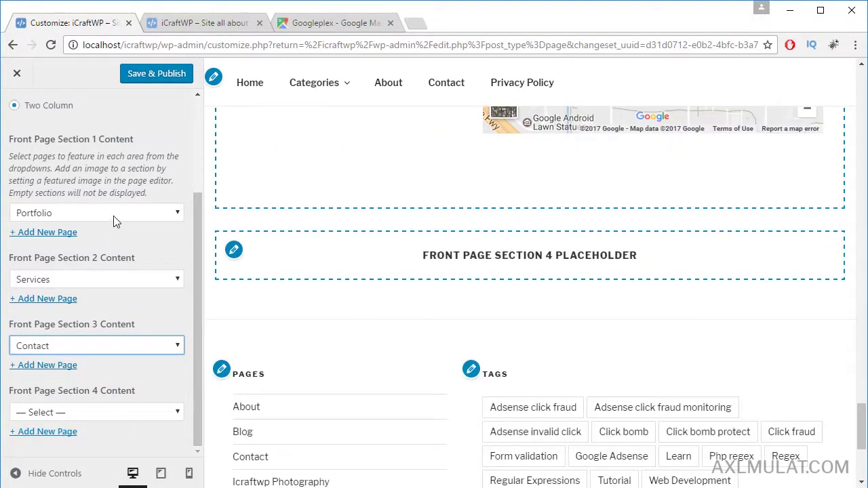
scroll(374, 318, "up", 6)
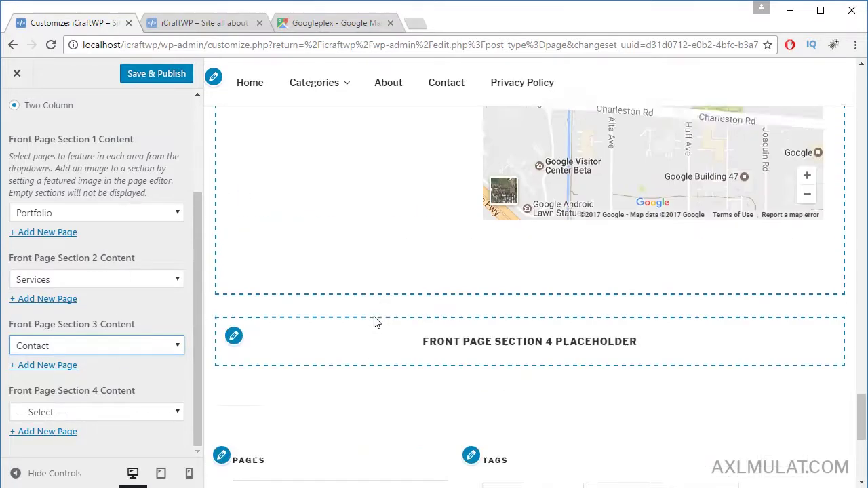
Publish the front page sections, then reload the live site and review its Portfolio and Services sections
left_click(173, 81)
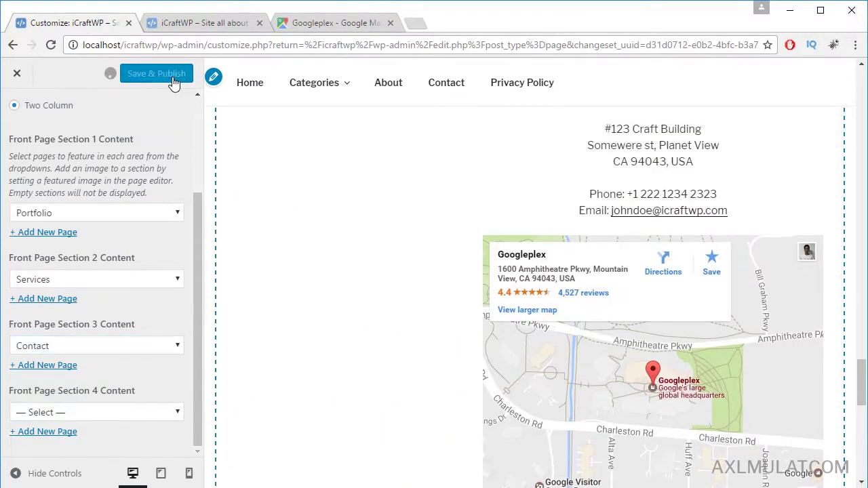
left_click(210, 24)
left_click(223, 42)
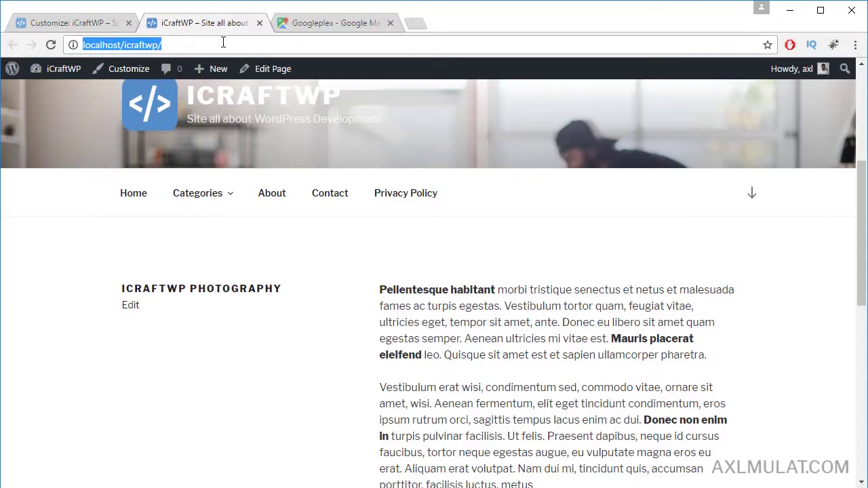
key("Return")
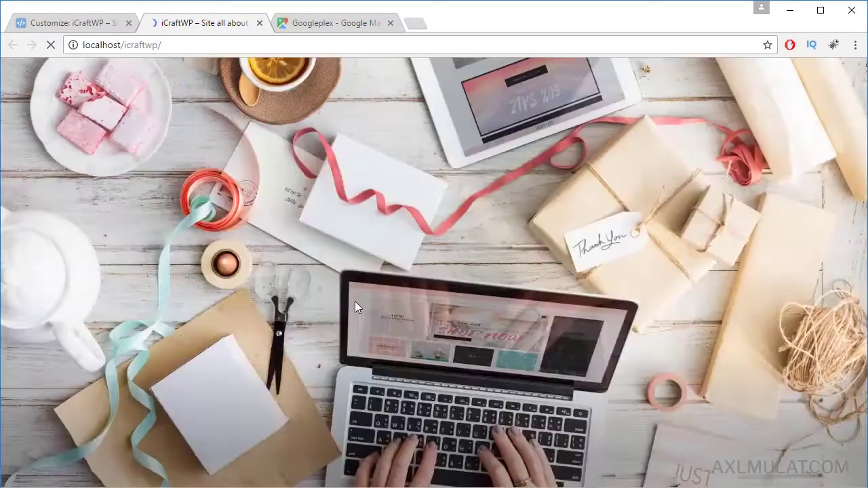
scroll(397, 281, "down", 10)
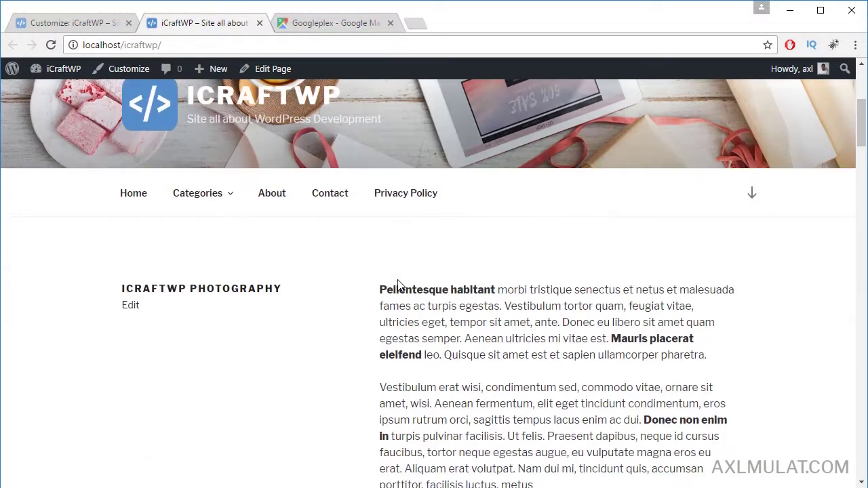
scroll(581, 241, "down", 5)
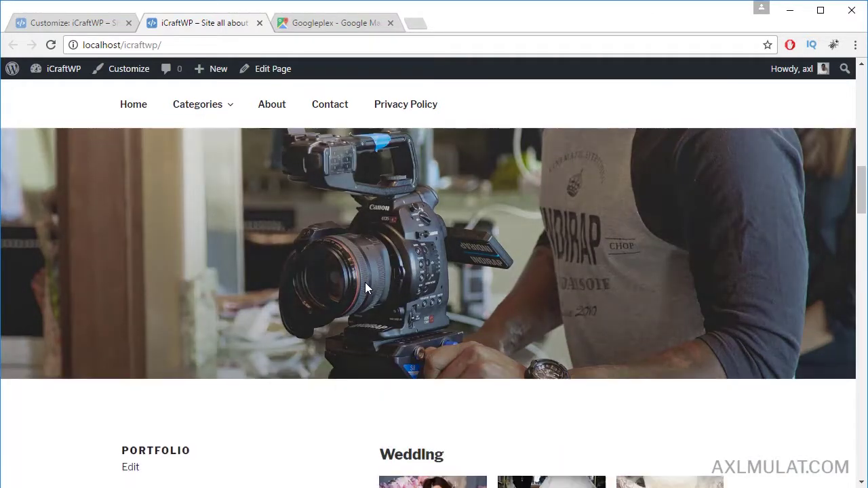
scroll(581, 244, "down", 2)
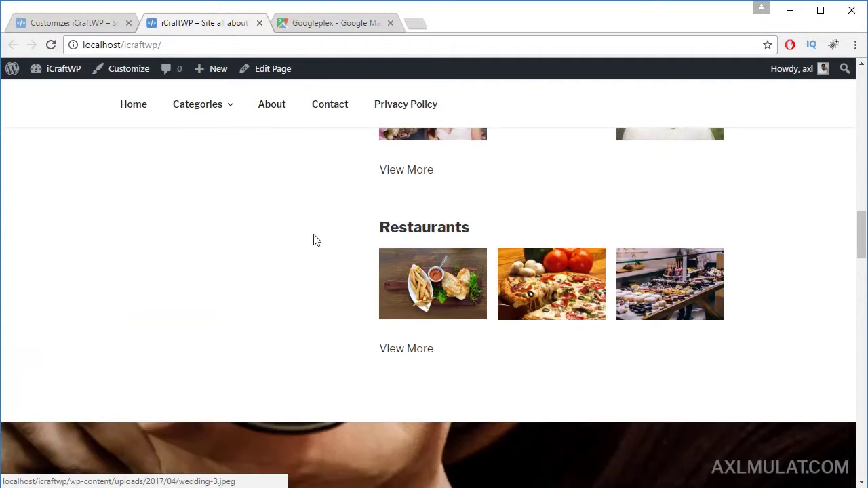
scroll(617, 238, "up", 2)
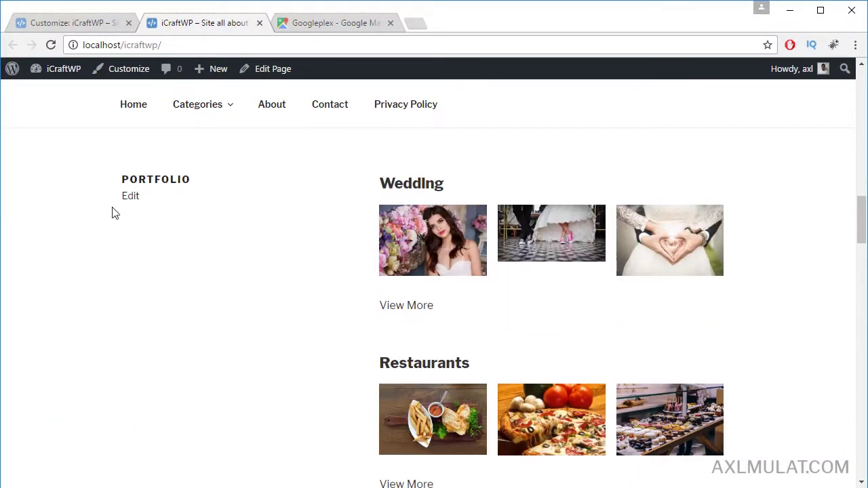
scroll(661, 254, "down", 10)
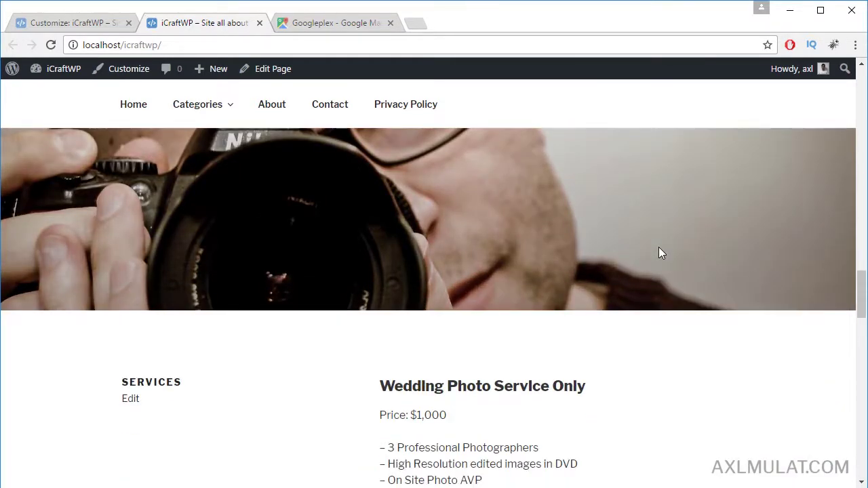
Review the Contact section and its embedded map on the live front page
scroll(656, 245, "down", 10)
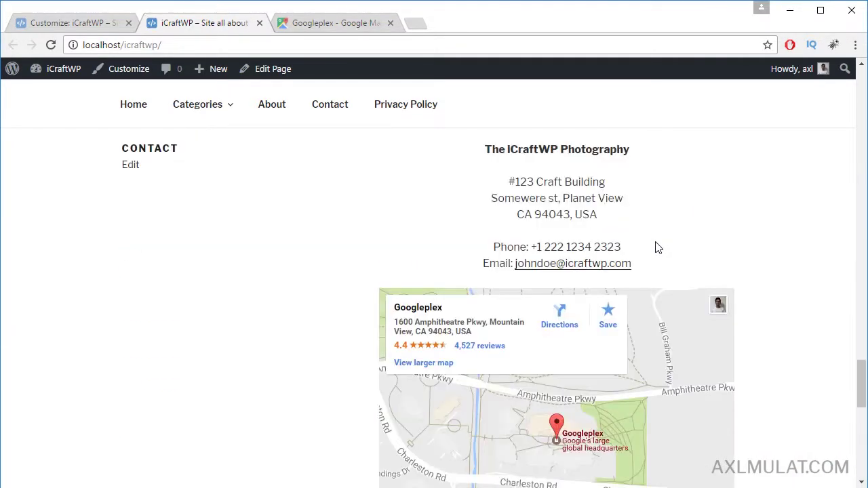
scroll(656, 247, "down", 4)
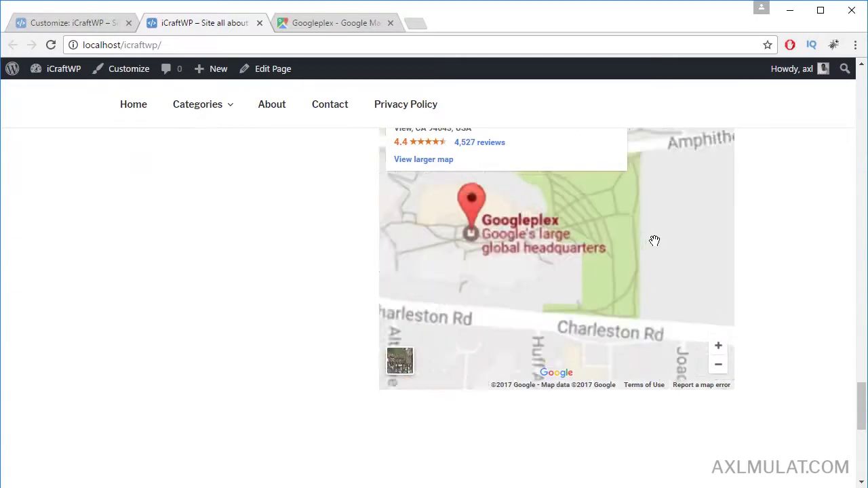
scroll(791, 268, "up", 5)
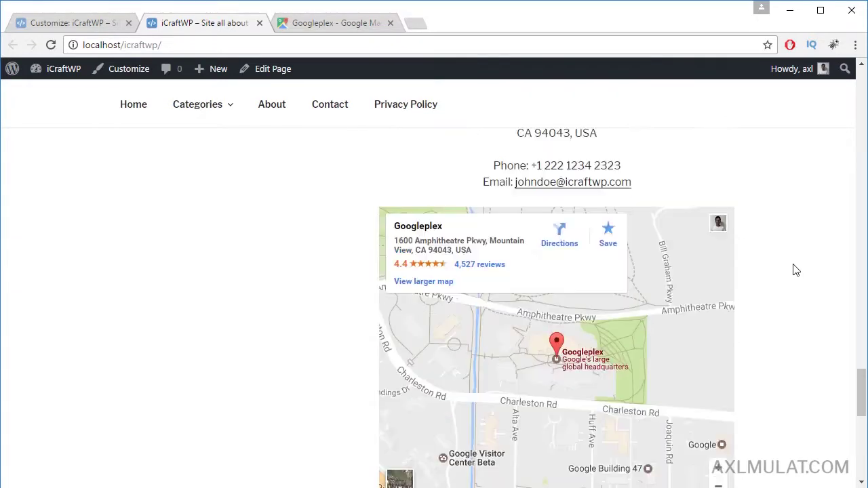
Close the Customizer and open the Portfolio page for editing in a new browser tab
mouse_move(180, 101)
left_click(72, 22)
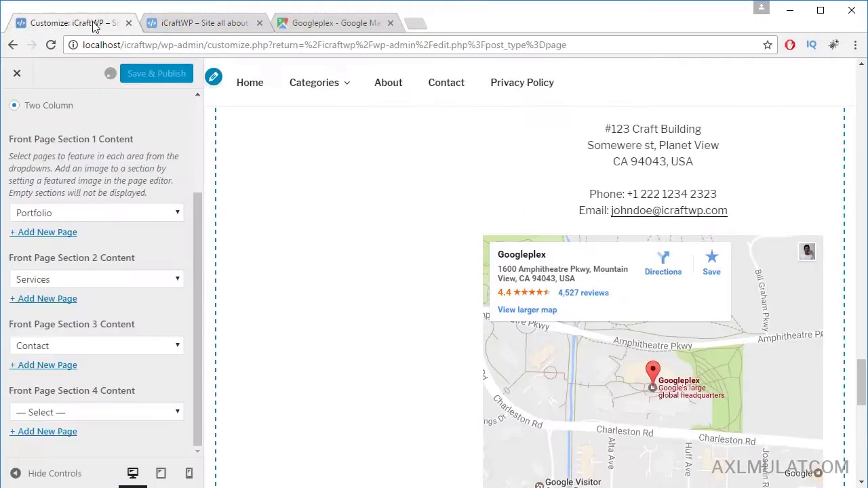
left_click(17, 73)
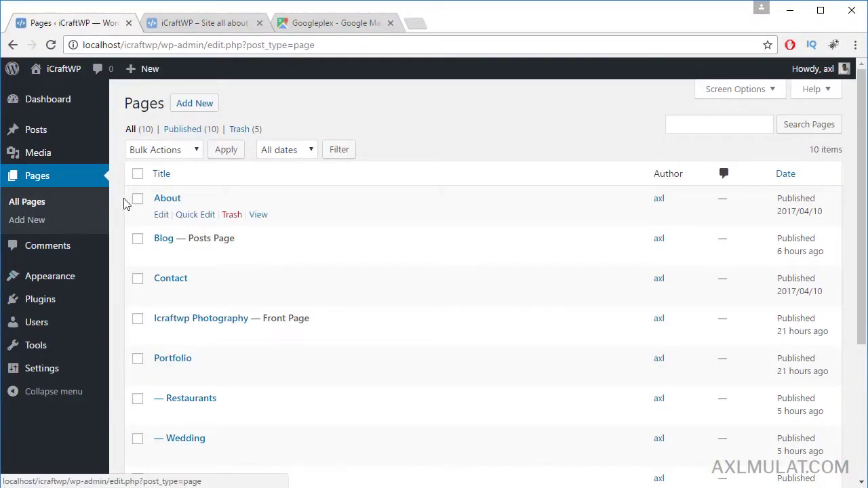
scroll(291, 295, "down", 2)
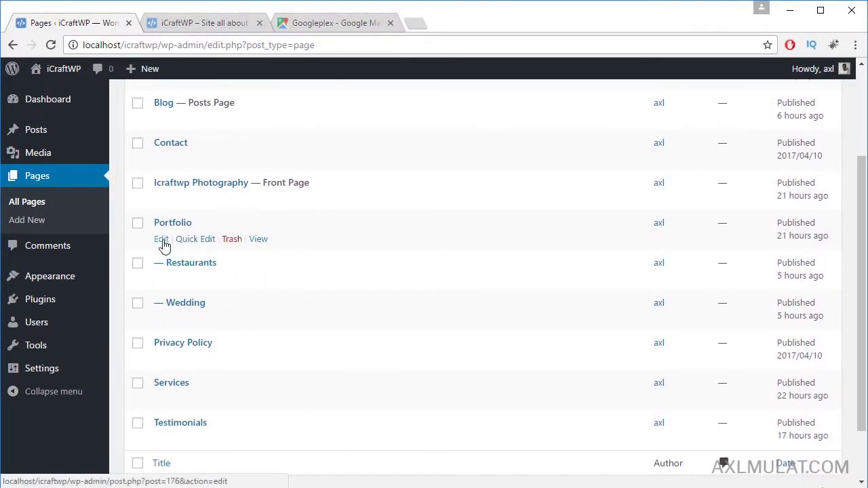
right_click(163, 244)
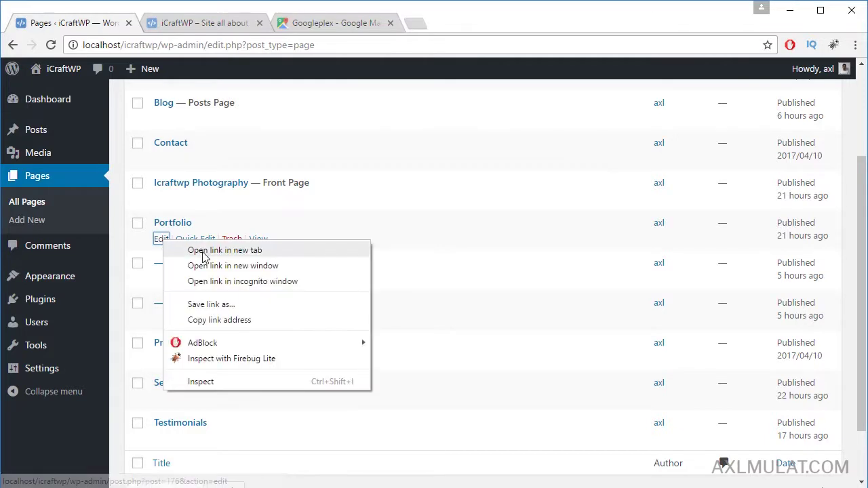
left_click(204, 249)
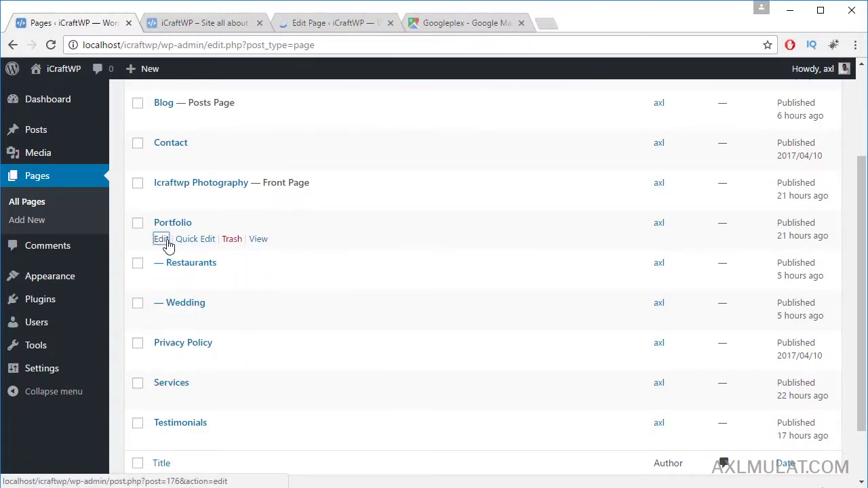
left_click(326, 24)
Link the View More text under the wedding photos to the existing Wedding page
scroll(359, 289, "down", 2)
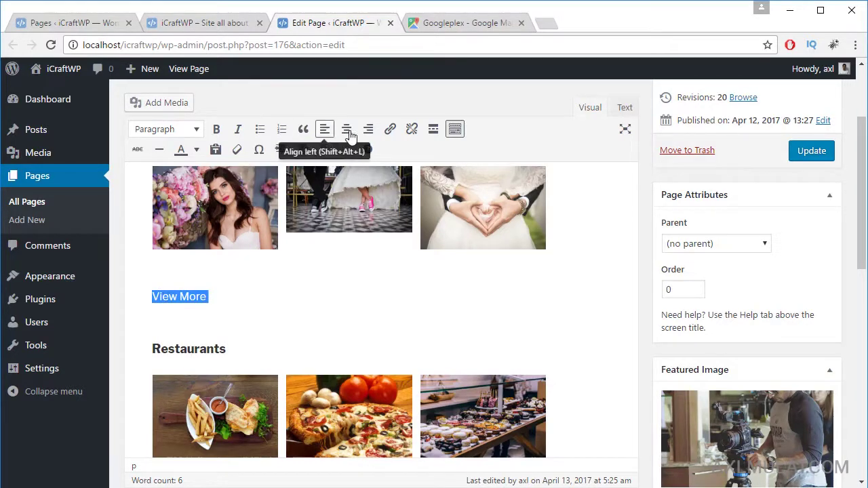
left_click(389, 129)
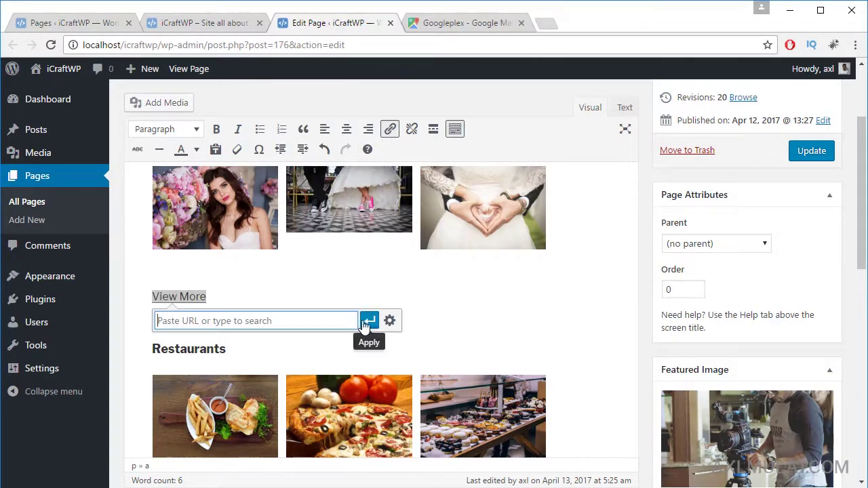
left_click(389, 321)
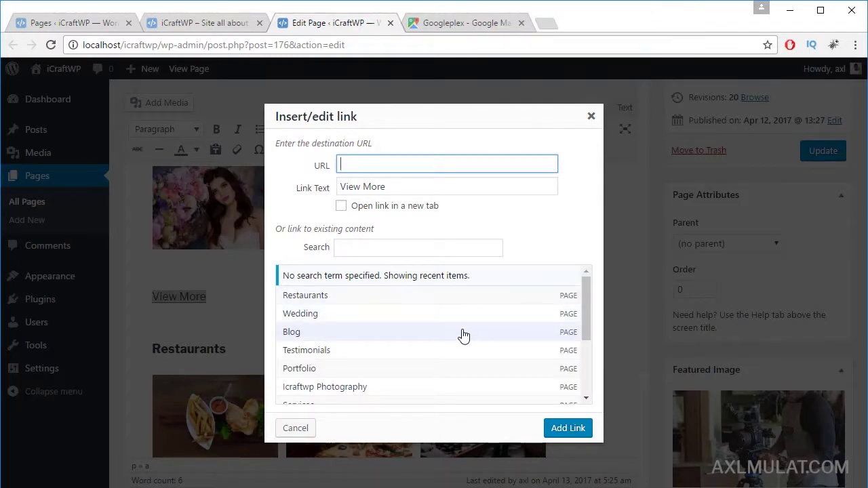
scroll(463, 335, "down", 3)
scroll(453, 333, "up", 5)
left_click(335, 315)
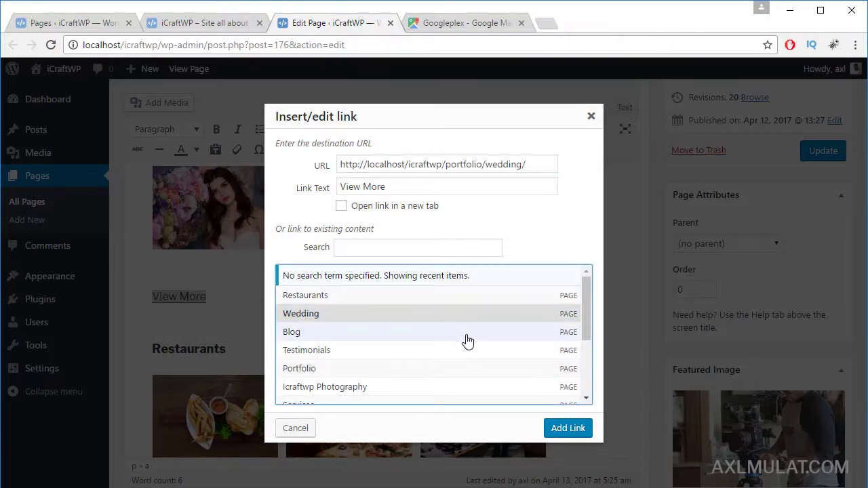
left_click(552, 425)
left_click(455, 321)
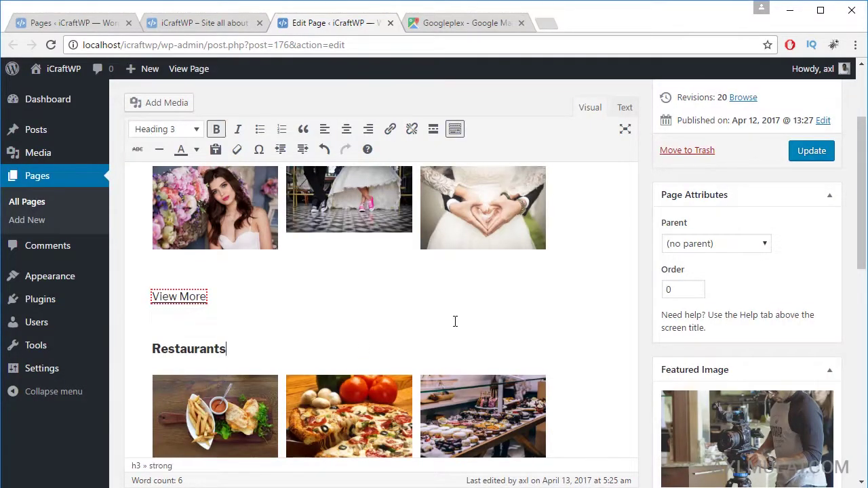
Link the View More text under the Restaurants photos to the existing Restaurants page and update the Portfolio page
scroll(455, 322, "down", 2)
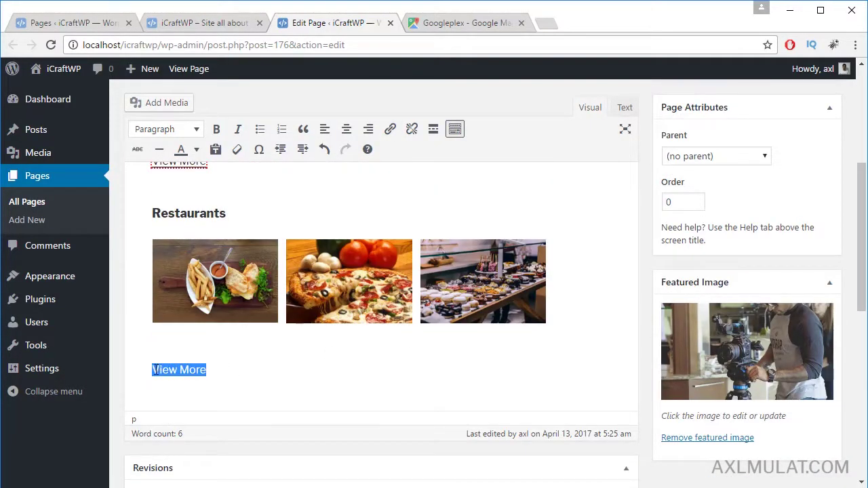
left_click(390, 129)
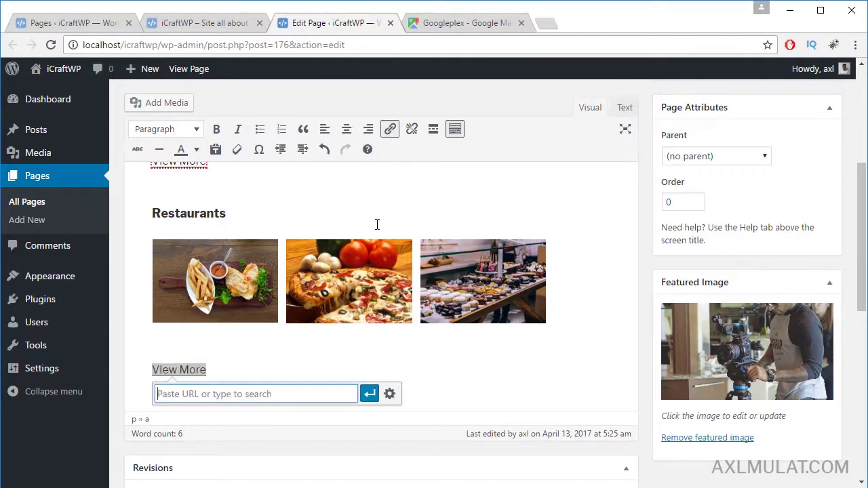
scroll(420, 311, "down", 1)
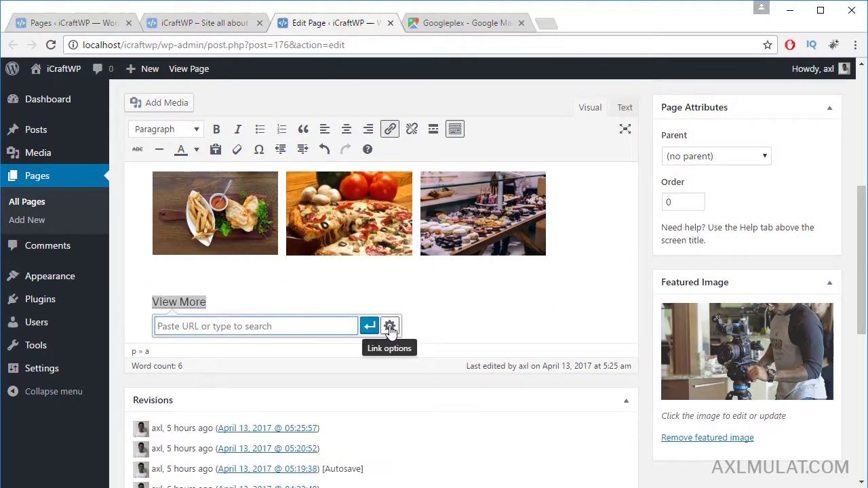
left_click(390, 324)
scroll(359, 336, "down", 2)
scroll(345, 298, "up", 2)
left_click(338, 297)
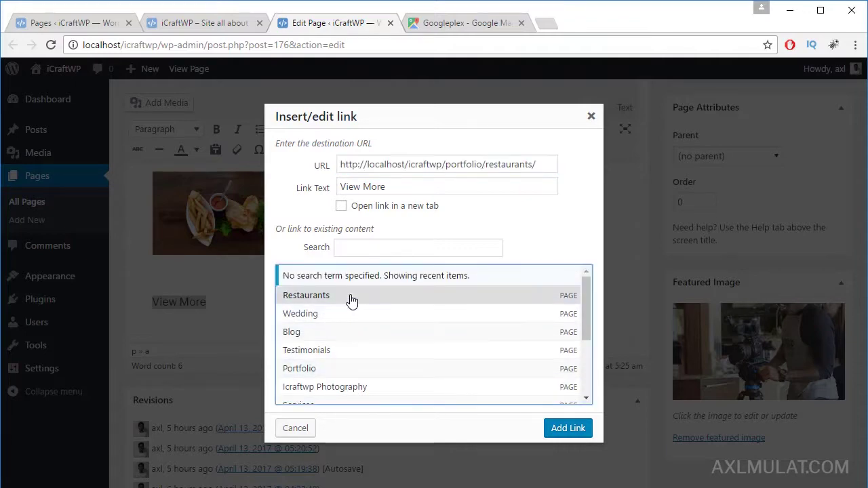
left_click(570, 428)
scroll(596, 335, "up", 3)
left_click(810, 263)
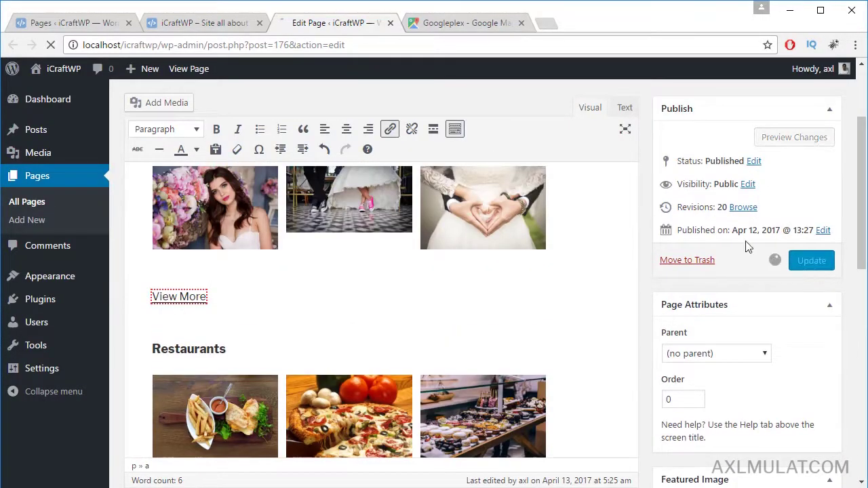
Reload the live front page and check the View More links in its Portfolio section
left_click(242, 23)
left_click(247, 45)
key("Return")
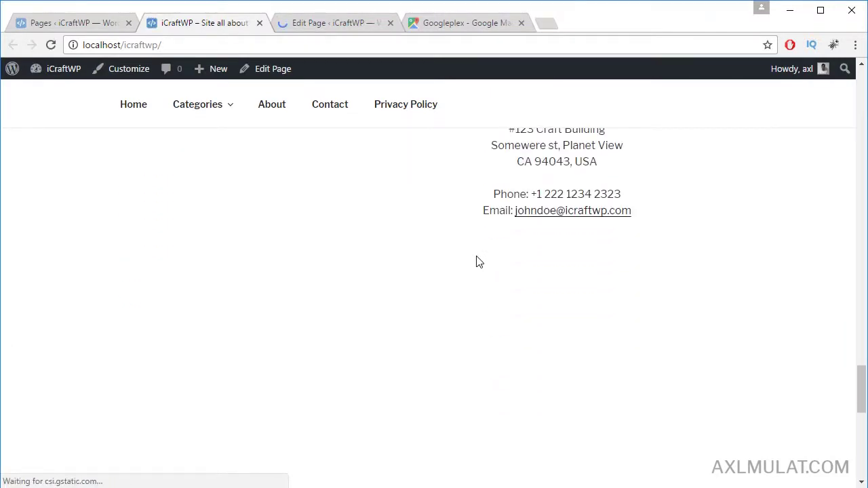
scroll(477, 254, "up", 7)
scroll(477, 254, "up", 10)
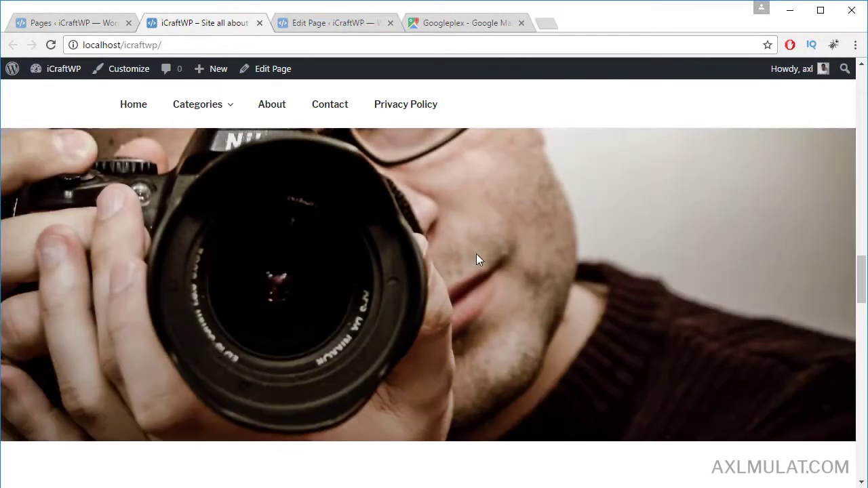
scroll(475, 256, "up", 5)
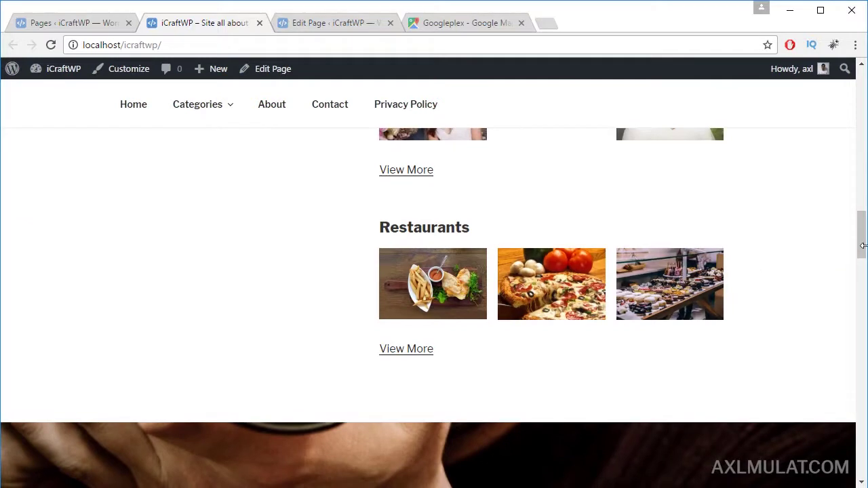
Open the Wedding page through its View More link on the live site and look through its photo gallery
left_click_drag(863, 234, 863, 231)
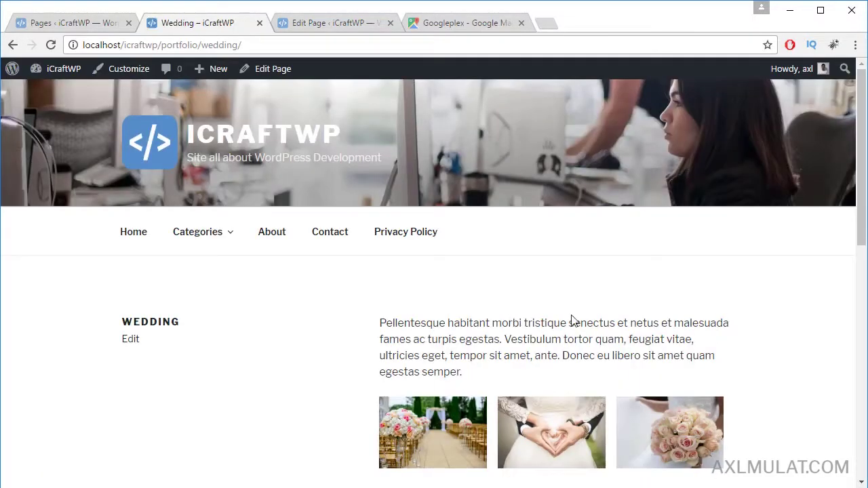
scroll(574, 324, "down", 3)
scroll(736, 333, "up", 2)
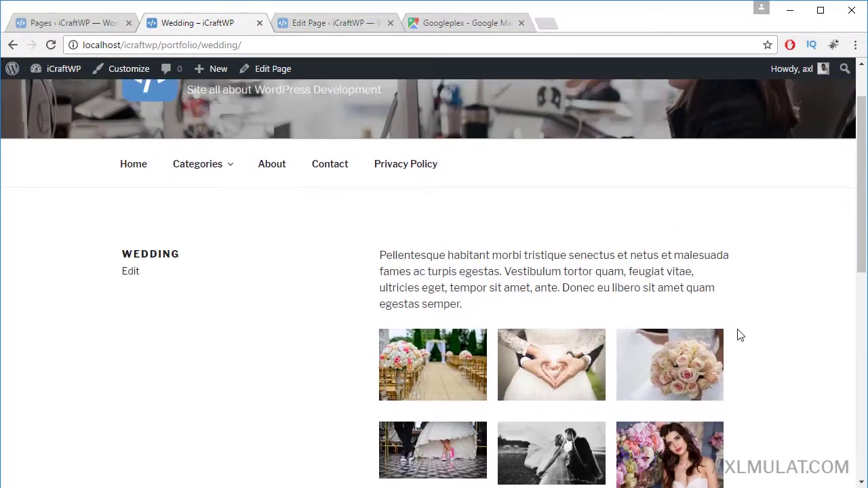
scroll(736, 333, "down", 2)
scroll(323, 181, "up", 1)
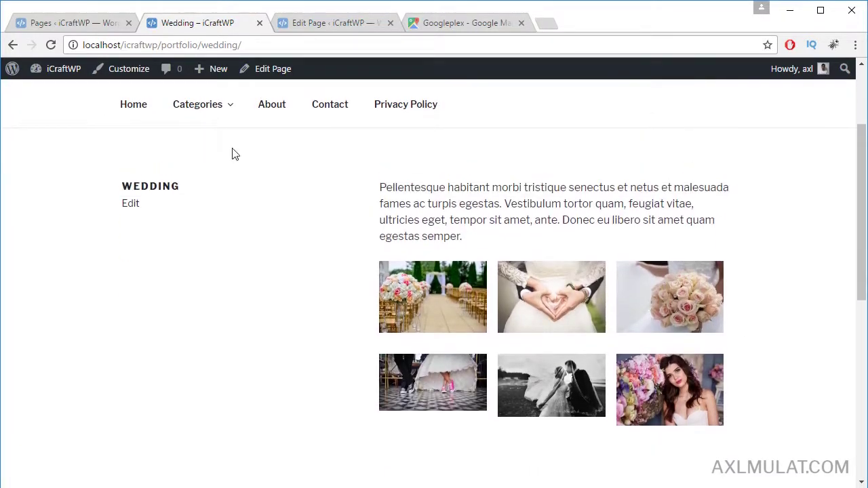
scroll(707, 306, "up", 2)
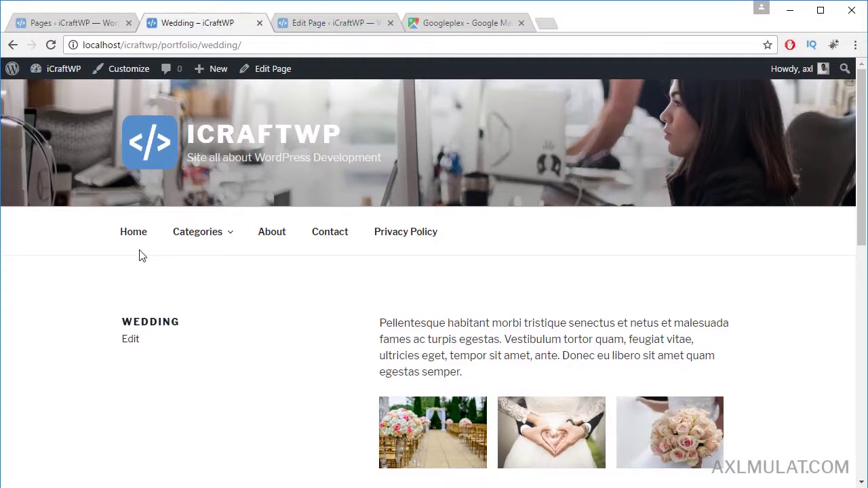
Go to the admin Menus screen and load icraft-main-menu (Top Menu) for editing
left_click(70, 23)
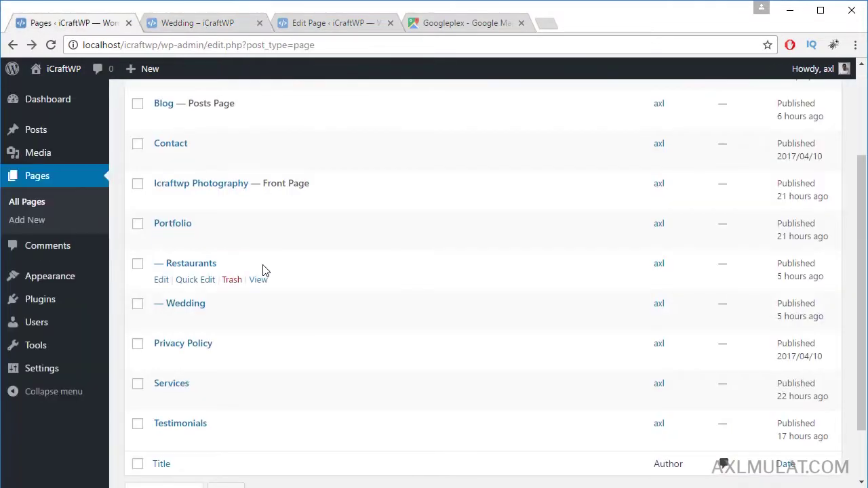
scroll(262, 271, "up", 1)
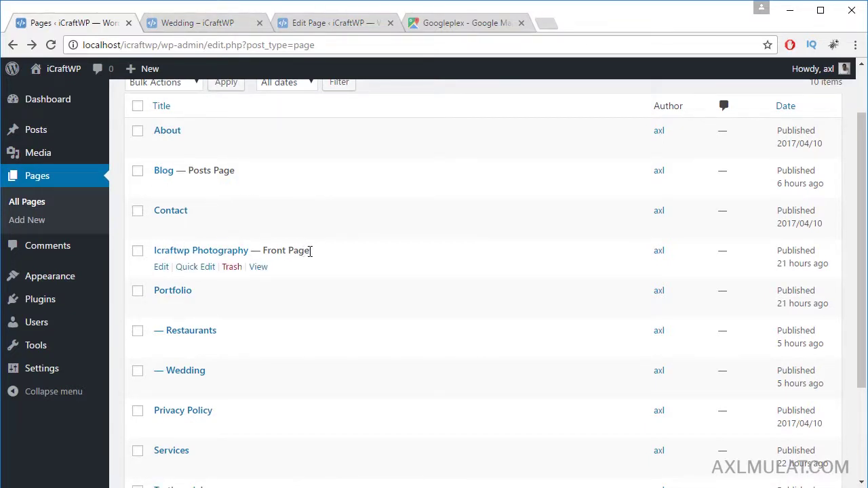
mouse_move(56, 285)
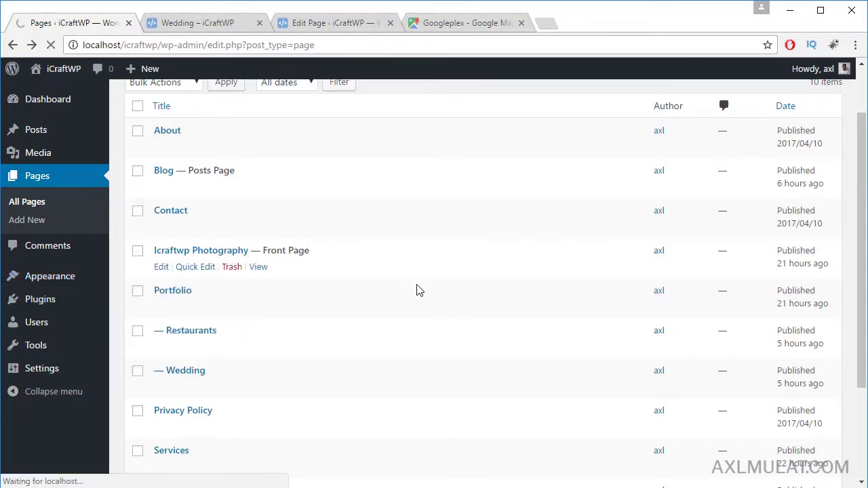
scroll(420, 292, "down", 2)
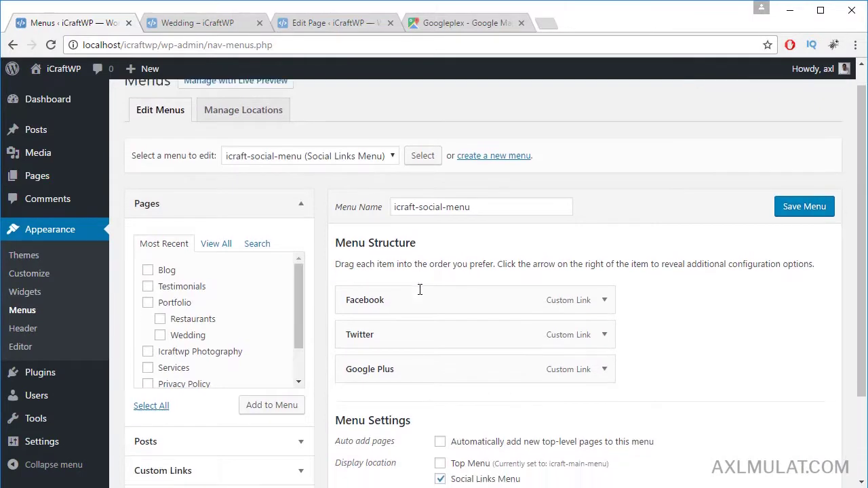
scroll(677, 283, "up", 2)
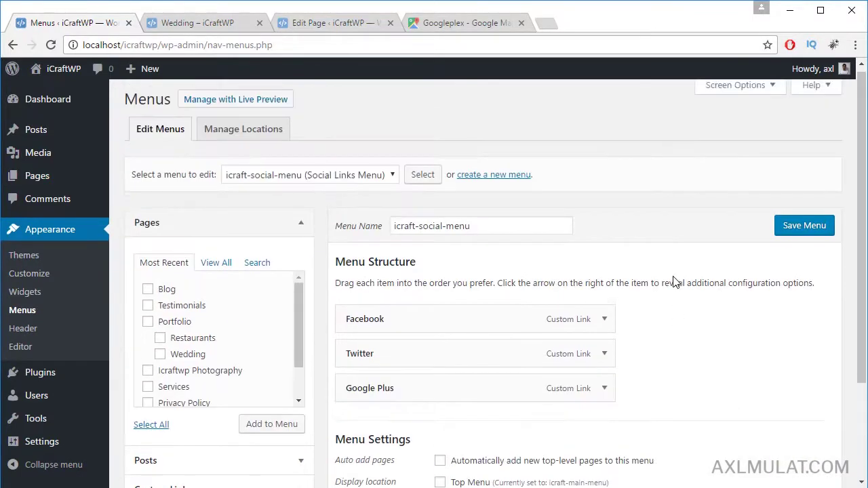
left_click(378, 179)
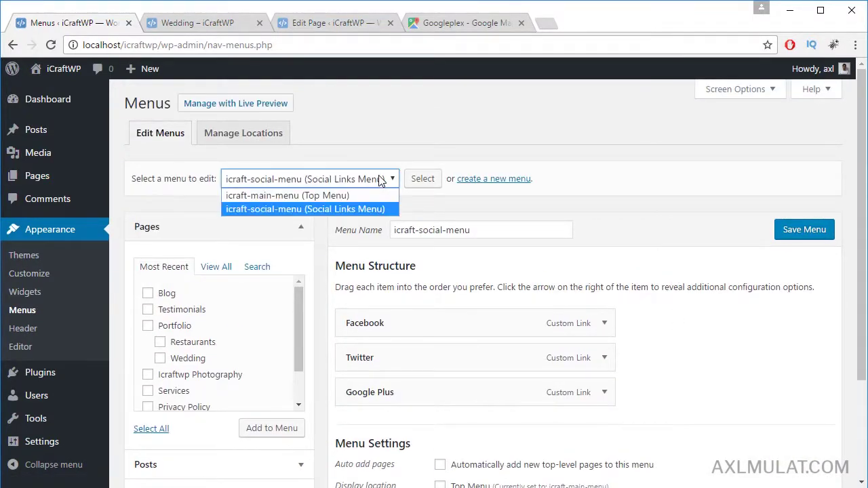
left_click(361, 196)
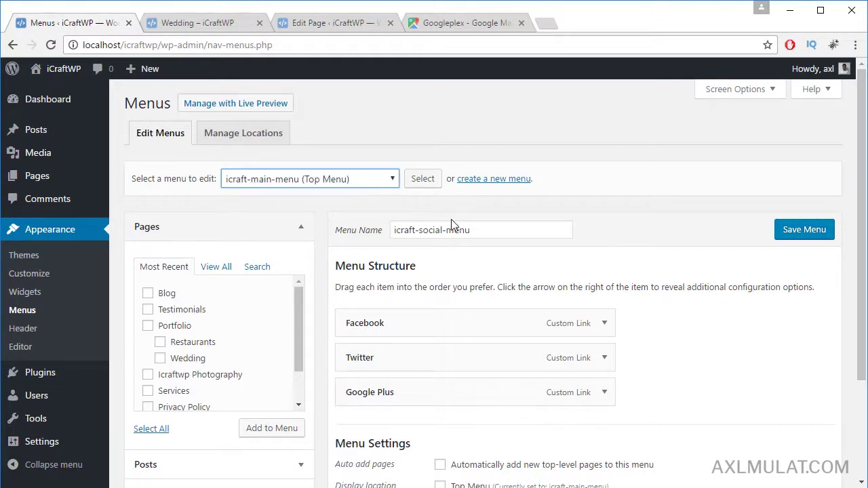
left_click(433, 182)
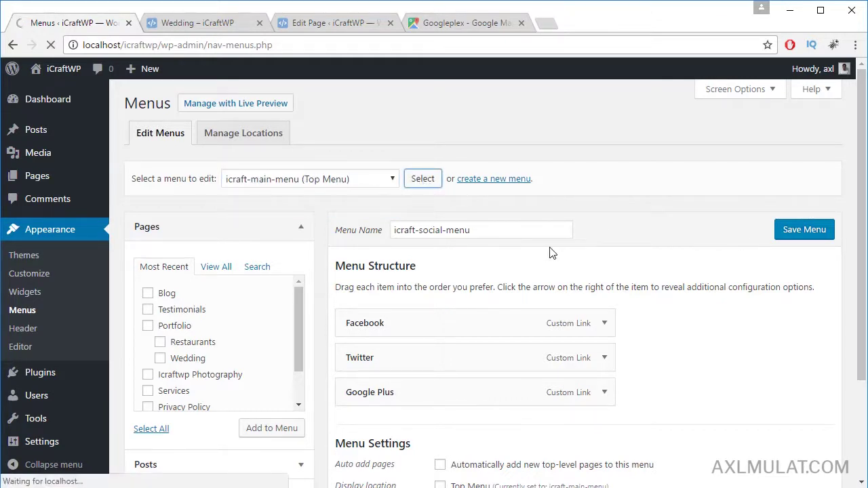
Remove the Categories, jQuery and AdSense items from icraft-main-menu
scroll(551, 247, "down", 2)
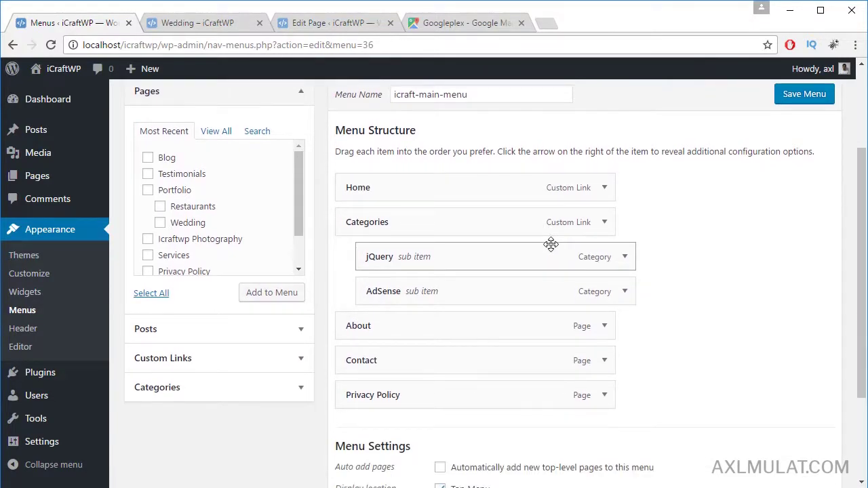
left_click(605, 223)
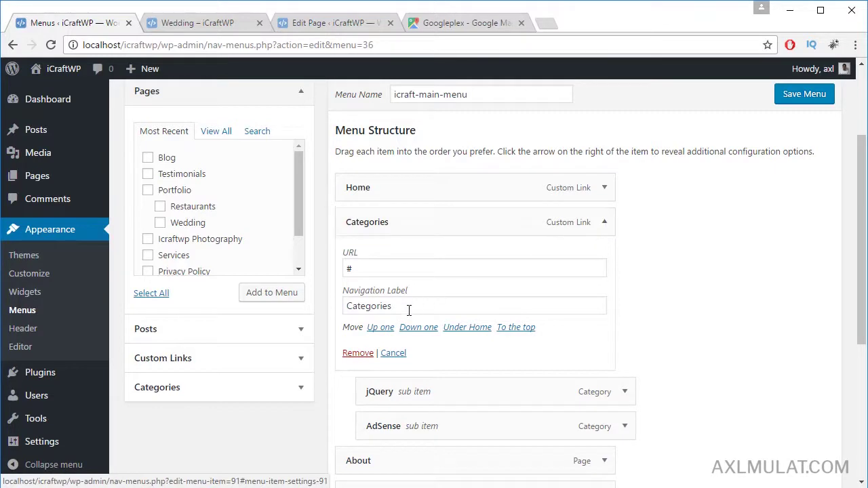
left_click(358, 353)
left_click(604, 223)
left_click(358, 343)
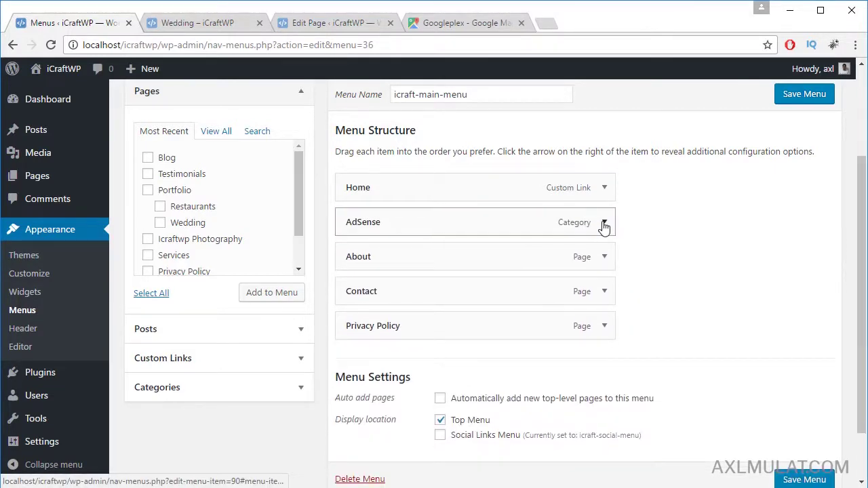
left_click(604, 223)
left_click(356, 343)
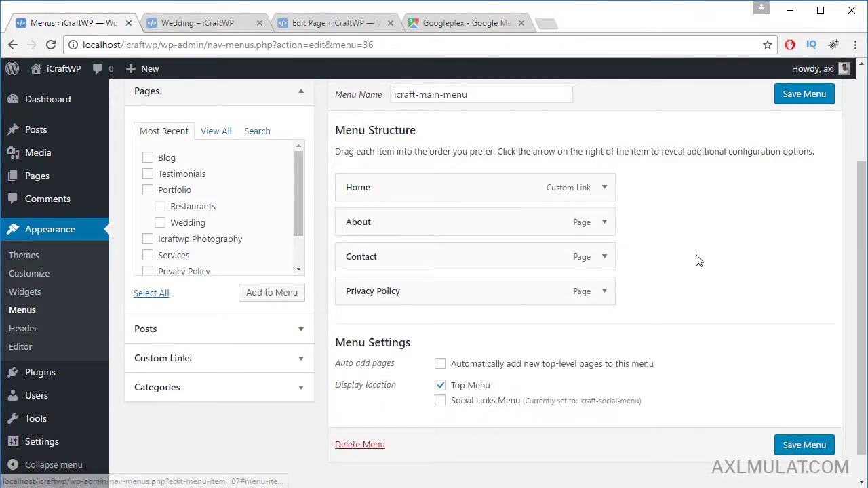
Add the Blog page to the main menu and place it between About and Contact
scroll(698, 259, "down", 1)
scroll(698, 258, "up", 2)
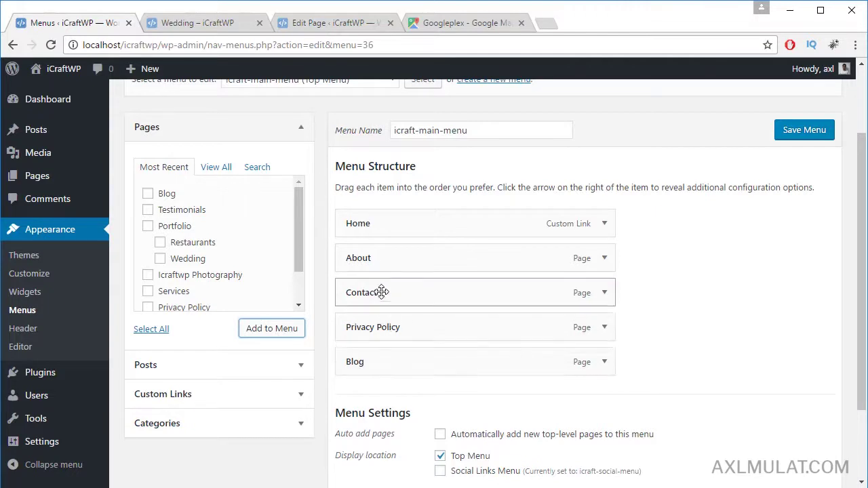
left_click_drag(372, 354, 370, 285)
Remove the Privacy Policy item from the main menu
left_click(608, 366)
scroll(650, 351, "down", 3)
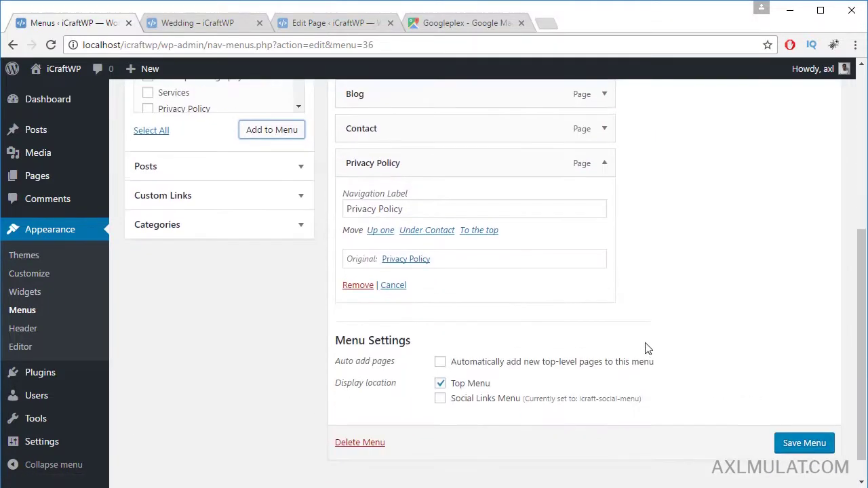
left_click(362, 284)
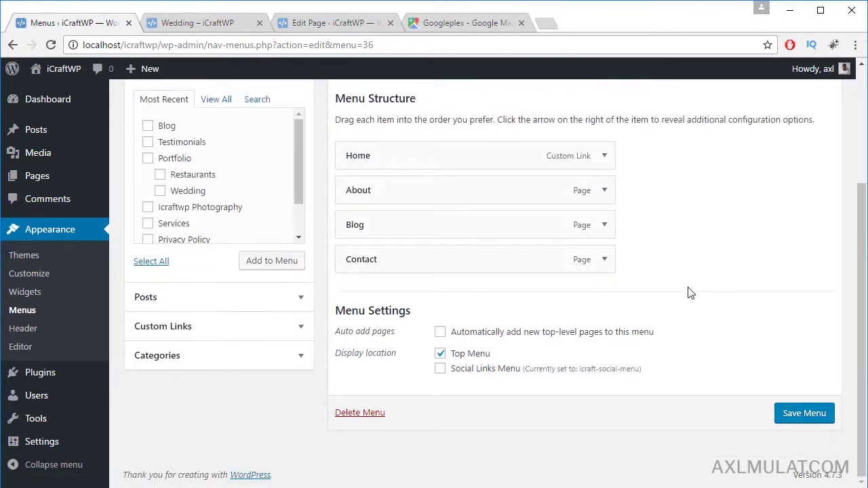
Add the Testimonials page above Contact, move Blog directly below Home, and save icraft-main-menu
scroll(712, 290, "up", 1)
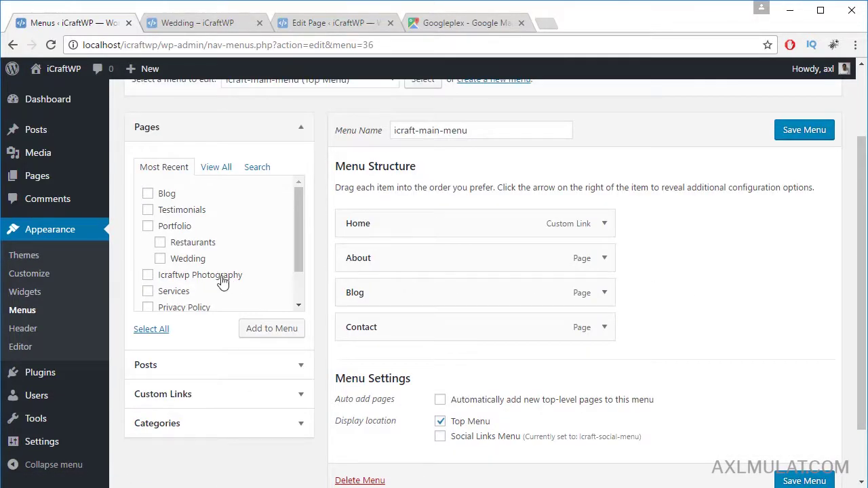
mouse_move(296, 242)
left_mouse_down()
mouse_move(298, 269)
mouse_move(299, 250)
left_mouse_up()
left_click(175, 204)
left_click(272, 329)
left_click_drag(471, 365, 467, 268)
scroll(731, 326, "down", 1)
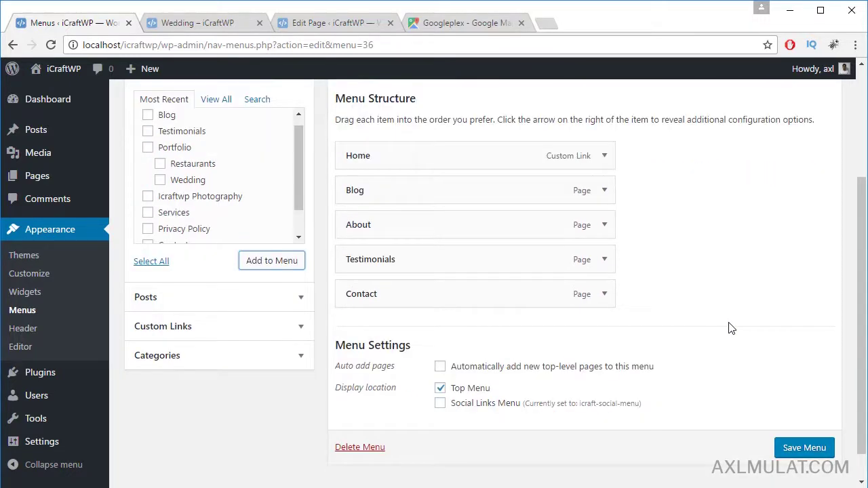
scroll(735, 318, "up", 3)
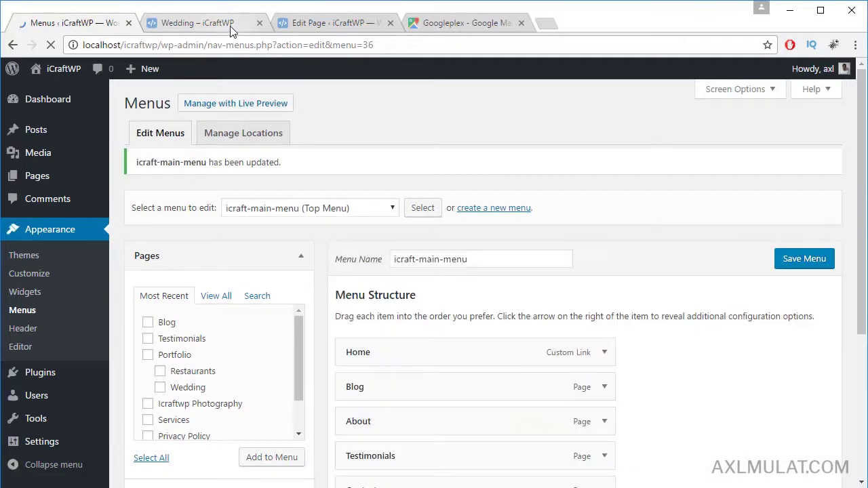
Load the live front page at localhost/icraftwp/ and check the updated main menu
left_click(231, 23)
left_click(287, 42)
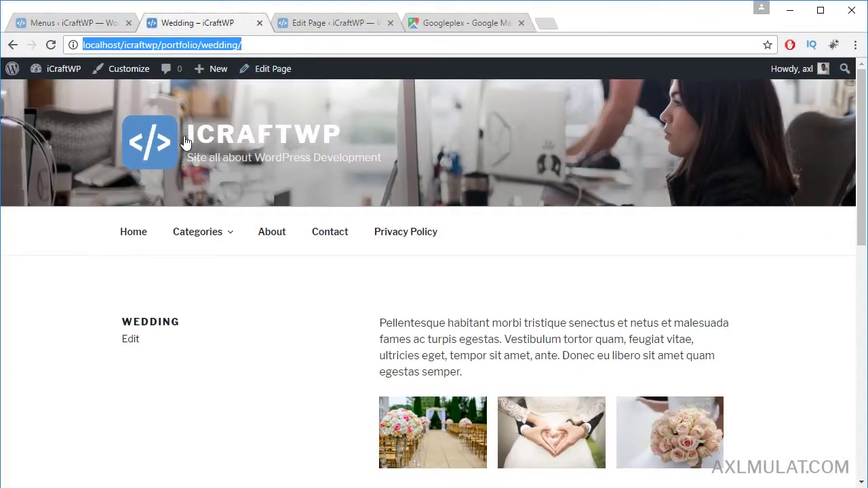
left_click_drag(162, 44, 387, 42)
key("BackSpace")
key("Return")
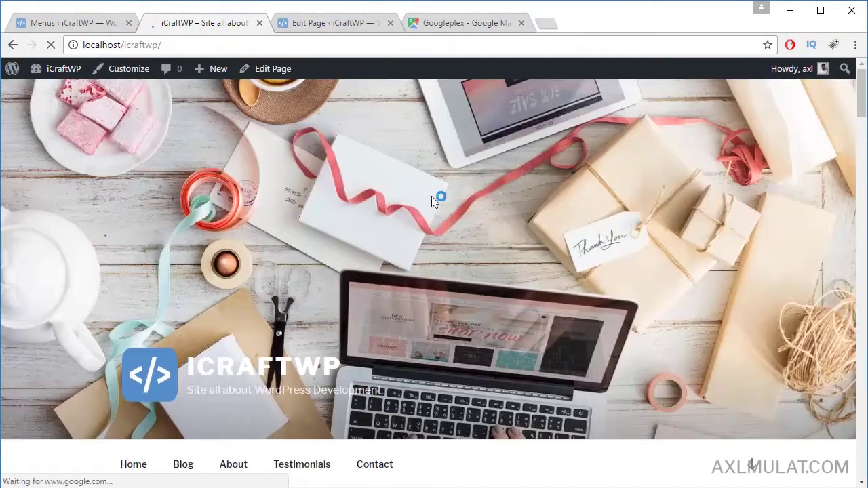
scroll(505, 193, "down", 4)
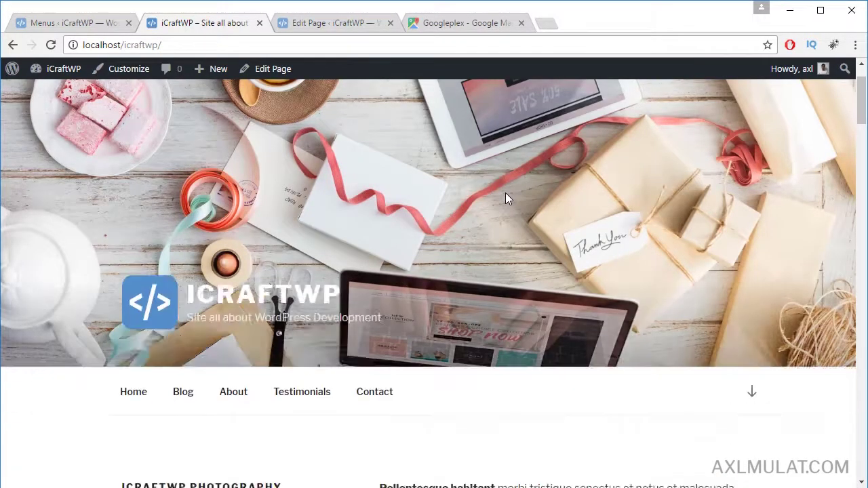
scroll(507, 193, "down", 2)
scroll(505, 193, "up", 3)
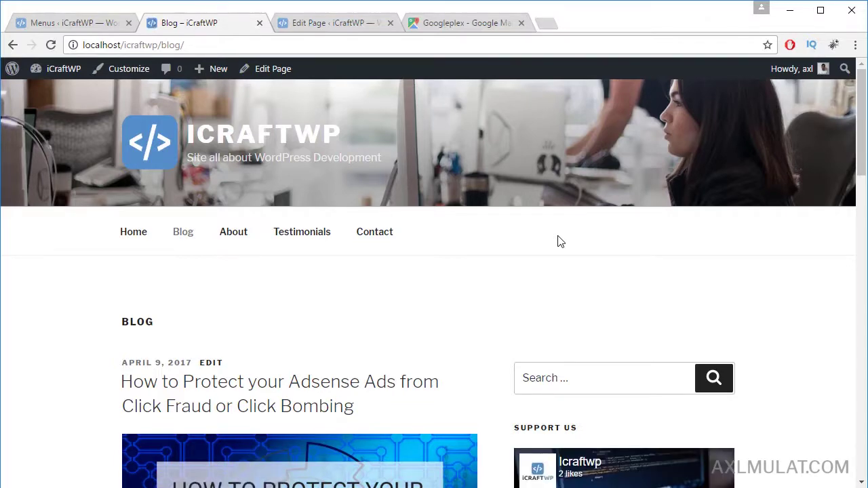
Look through the live Blog page, and open and view the About page from the main menu
scroll(556, 243, "down", 5)
scroll(554, 241, "up", 4)
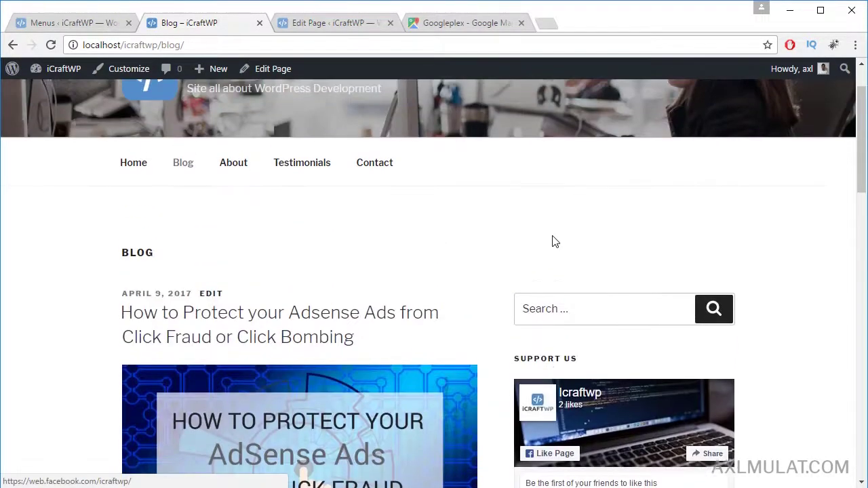
left_click(243, 174)
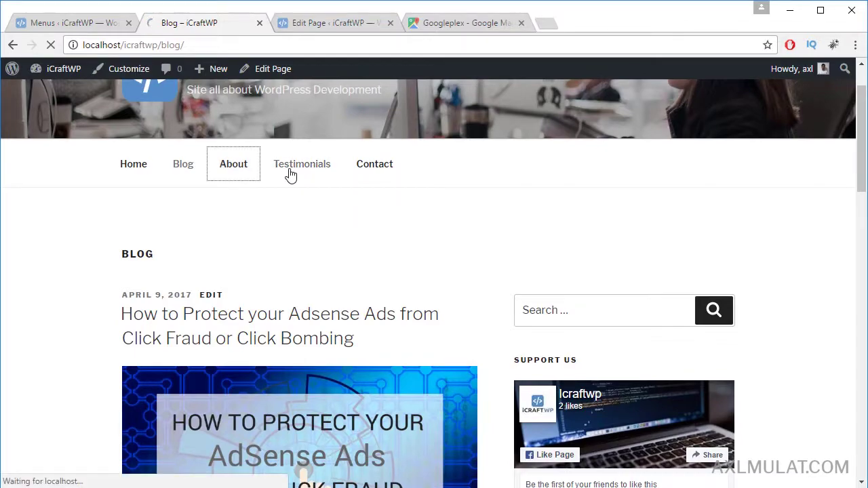
scroll(430, 235, "down", 5)
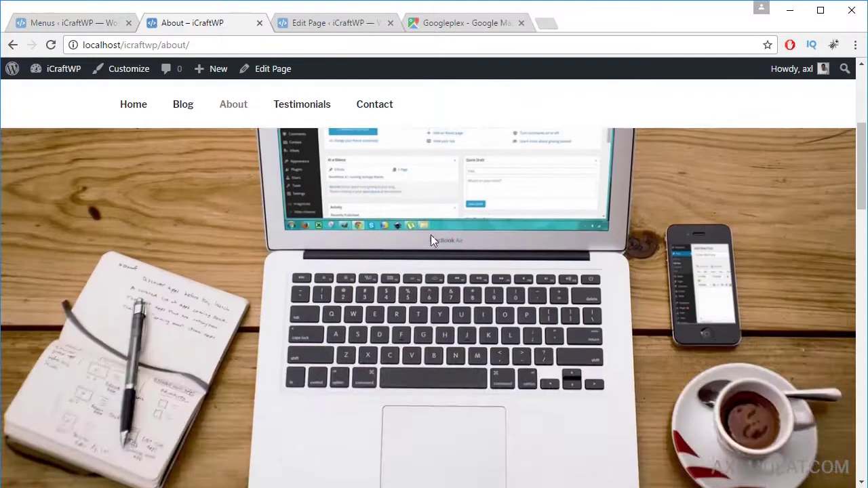
scroll(430, 234, "down", 5)
scroll(430, 232, "up", 5)
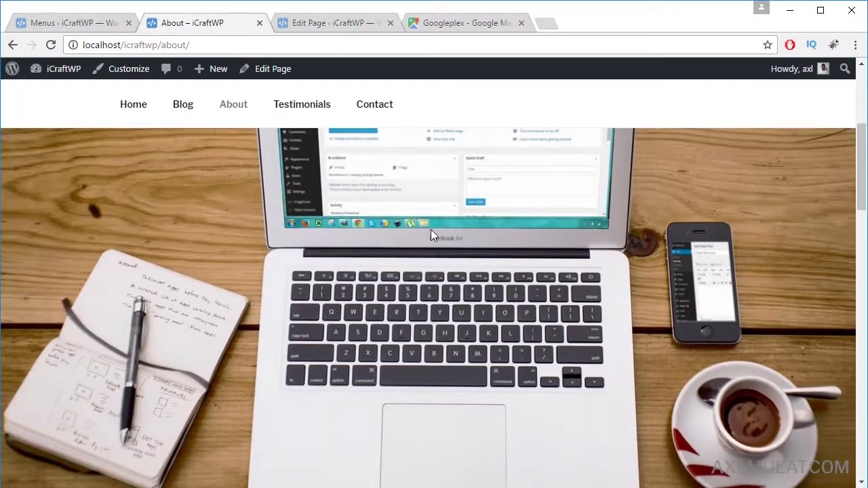
scroll(427, 224, "up", 2)
Open the Testimonials and Contact pages from the main menu and look through their content
left_click(313, 107)
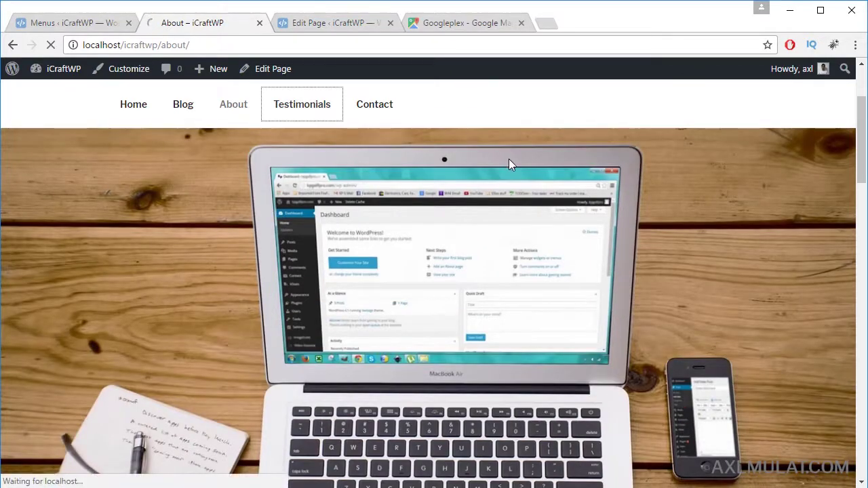
scroll(545, 220, "down", 5)
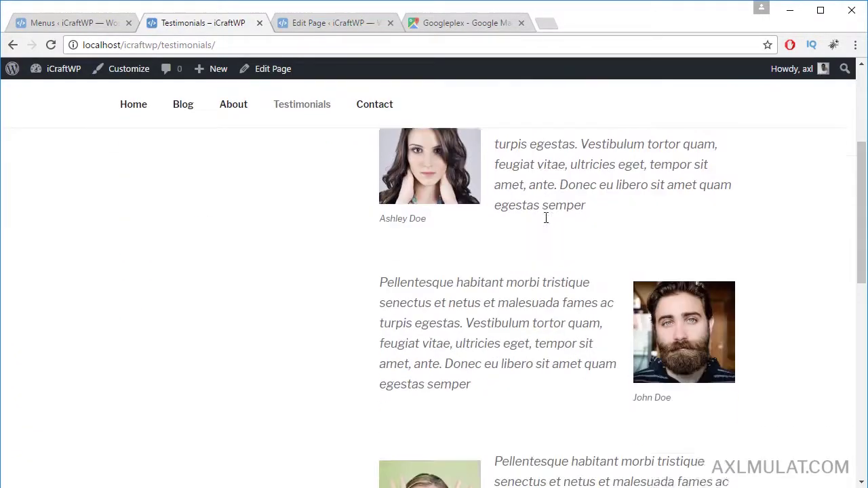
scroll(546, 216, "up", 4)
left_click(380, 167)
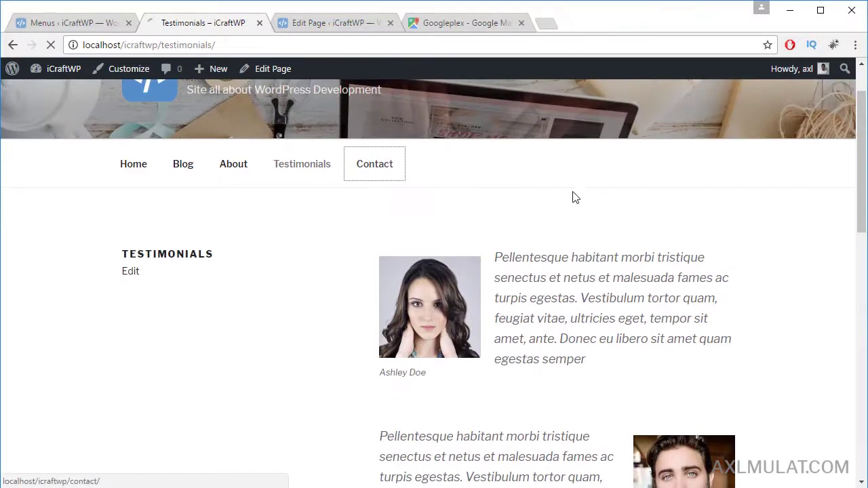
scroll(579, 201, "down", 3)
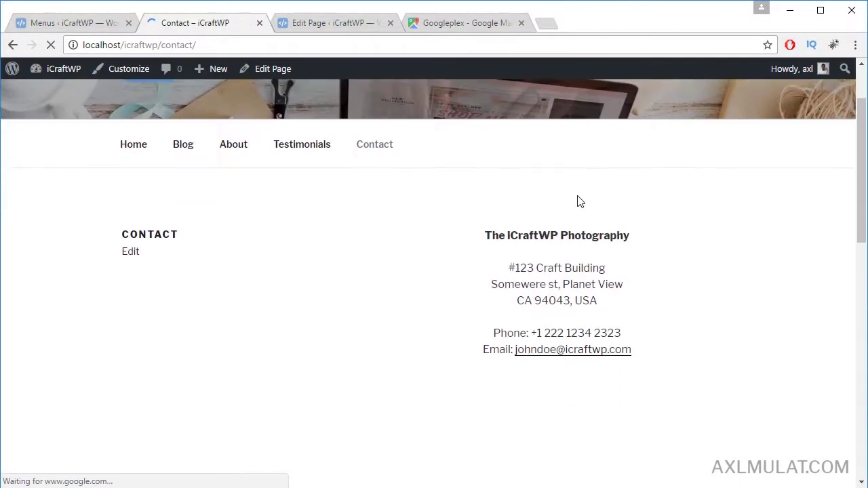
scroll(579, 201, "down", 2)
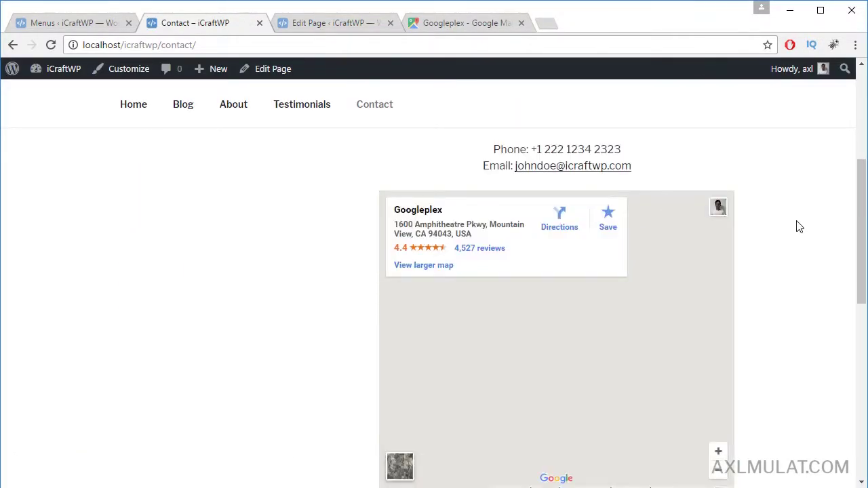
scroll(798, 226, "down", 4)
scroll(798, 226, "up", 7)
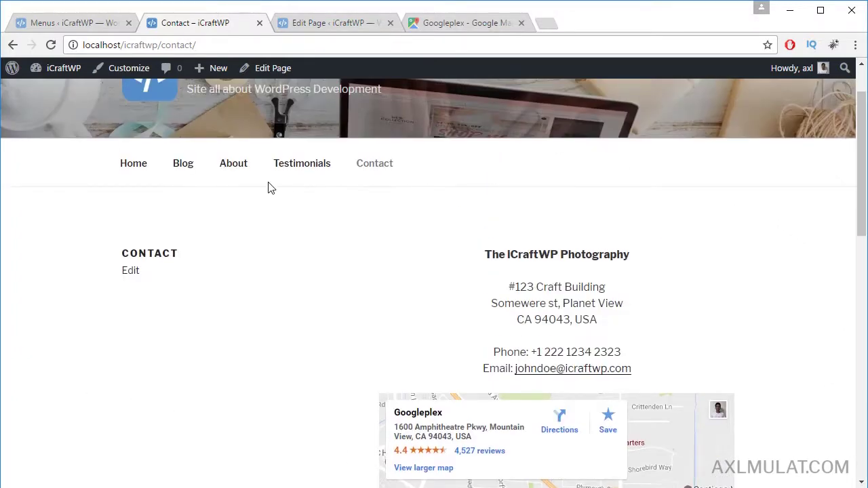
Try the Home menu link and load the local front page at localhost/icraftwp/
left_click(137, 178)
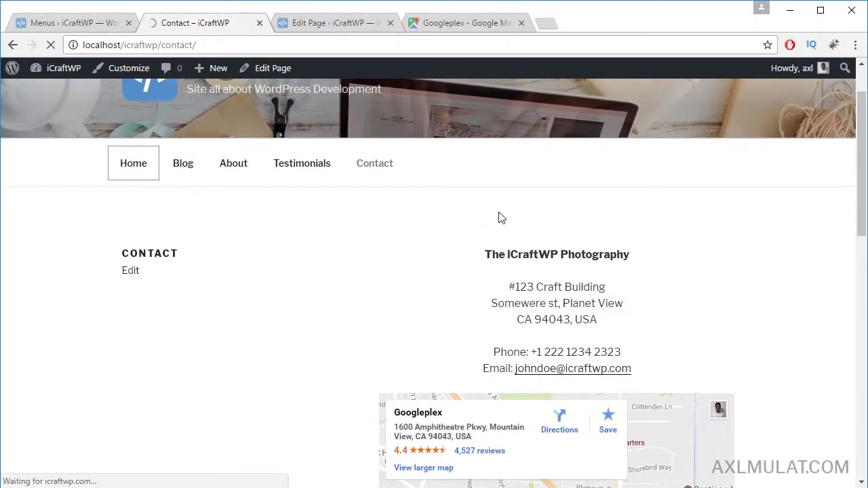
left_click(50, 45)
left_click_drag(161, 45, 196, 44)
key("BackSpace")
key("Return")
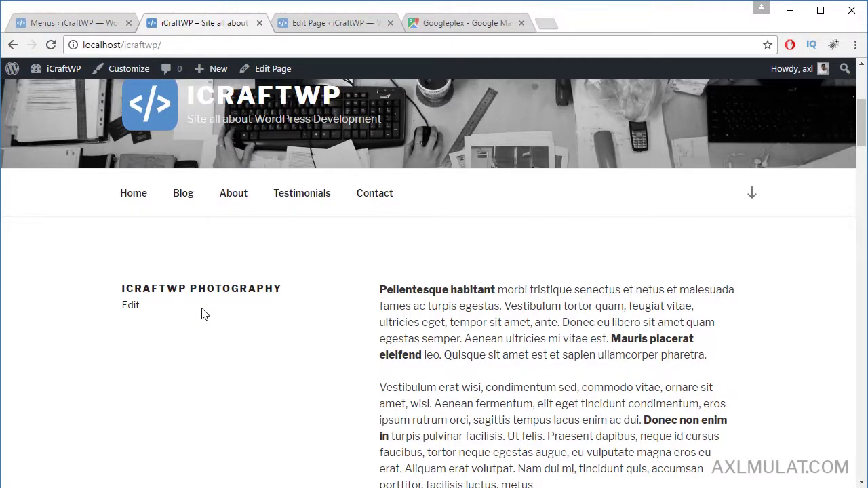
Log out of WordPress and load localhost/icraftwp/ as a visitor
mouse_move(822, 73)
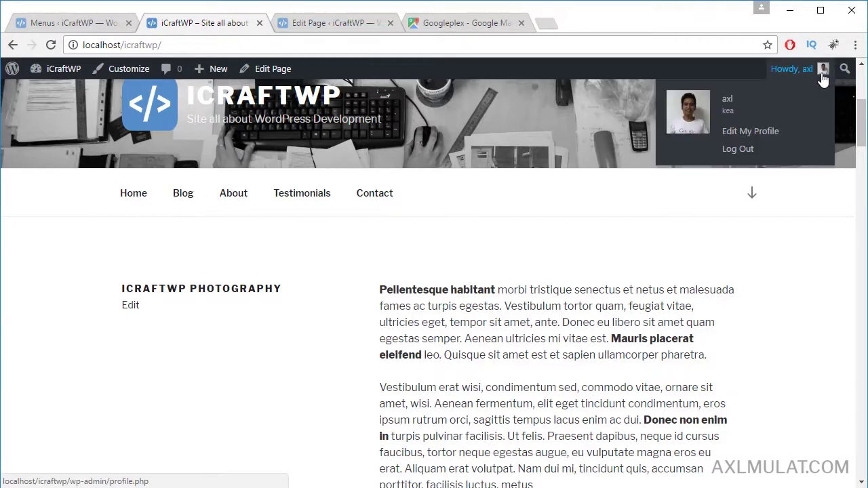
left_click(745, 151)
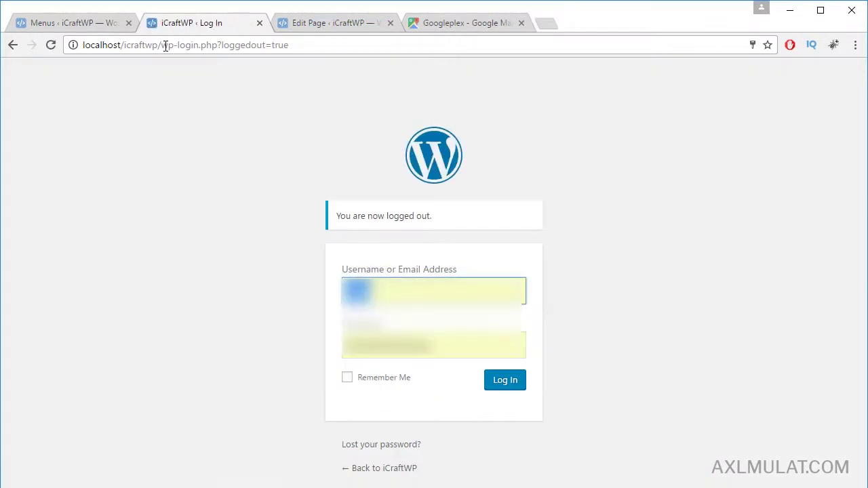
left_click_drag(162, 46, 392, 43)
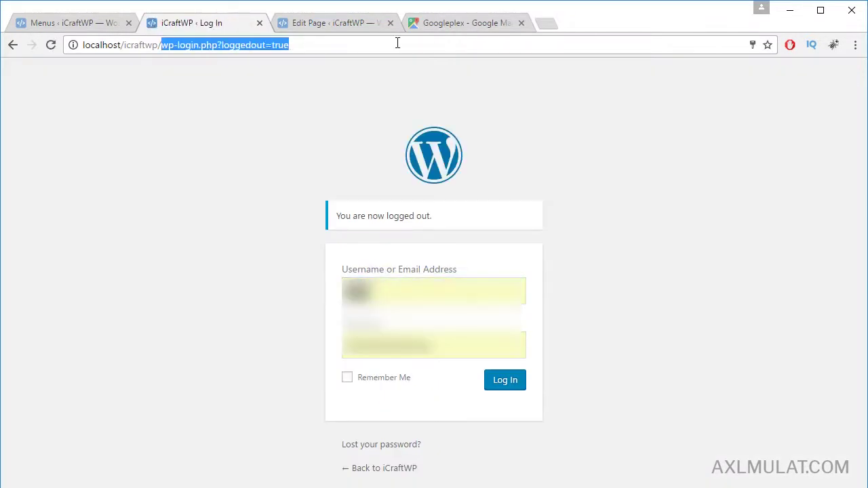
key("BackSpace")
key("Return")
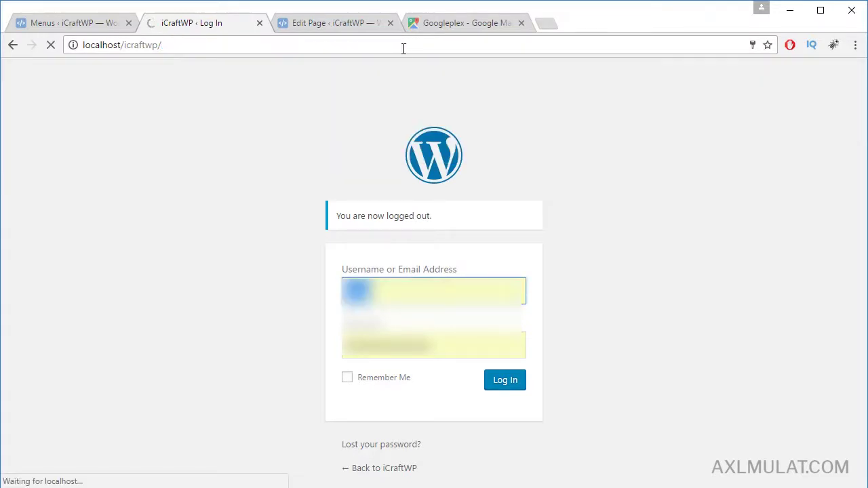
Look through the logged-out front page from the header and menu down to the Portfolio section
scroll(795, 246, "down", 4)
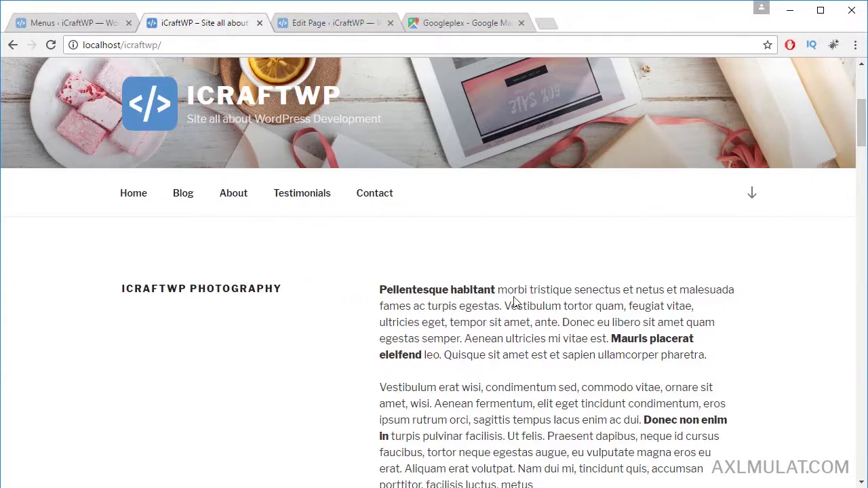
scroll(745, 347, "up", 4)
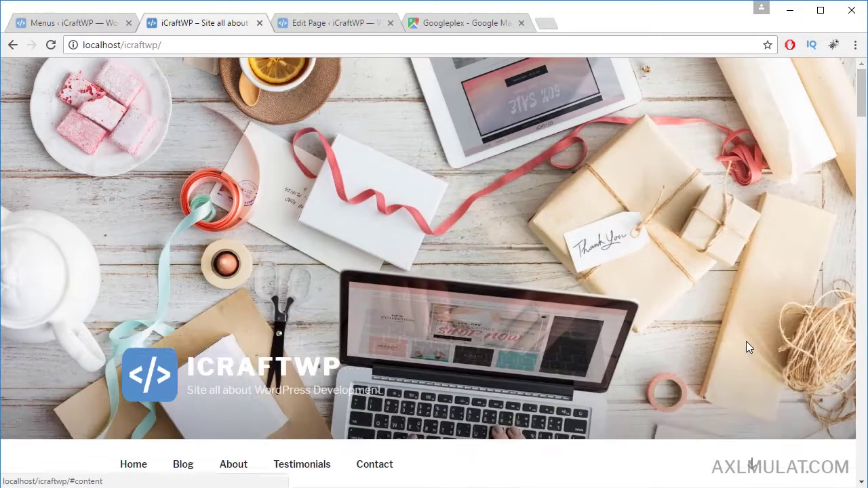
scroll(749, 348, "down", 2)
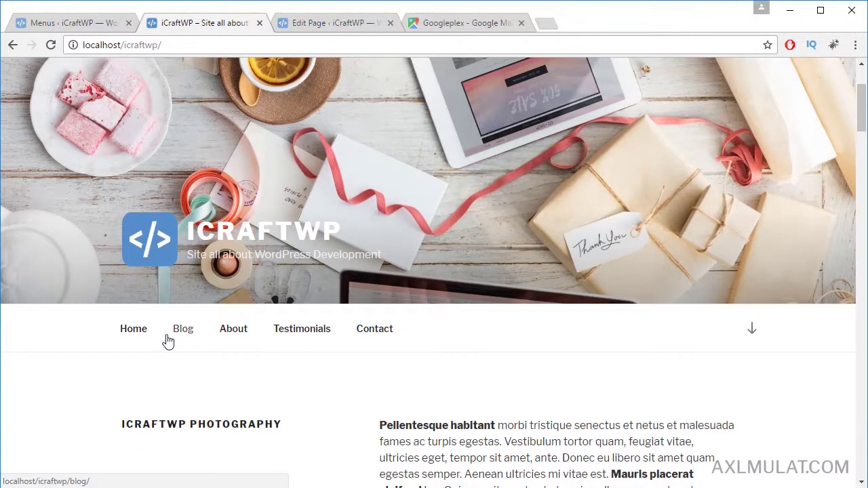
scroll(653, 322, "down", 5)
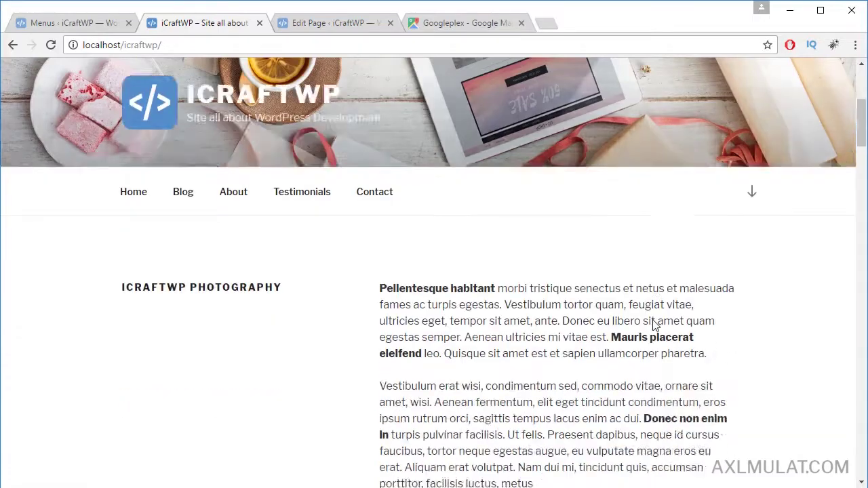
scroll(654, 320, "up", 2)
scroll(496, 295, "down", 10)
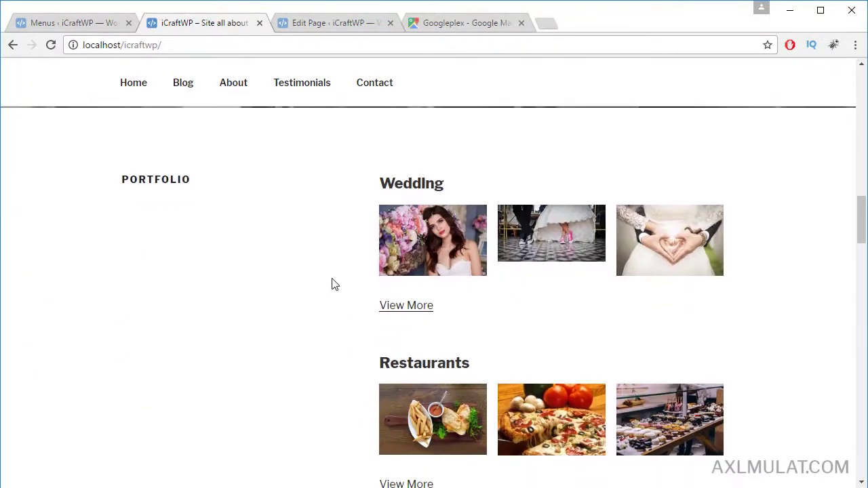
Look through the rest of the logged-out front page, from the Portfolio section through Services and Contact to the footer widgets
scroll(465, 280, "down", 1)
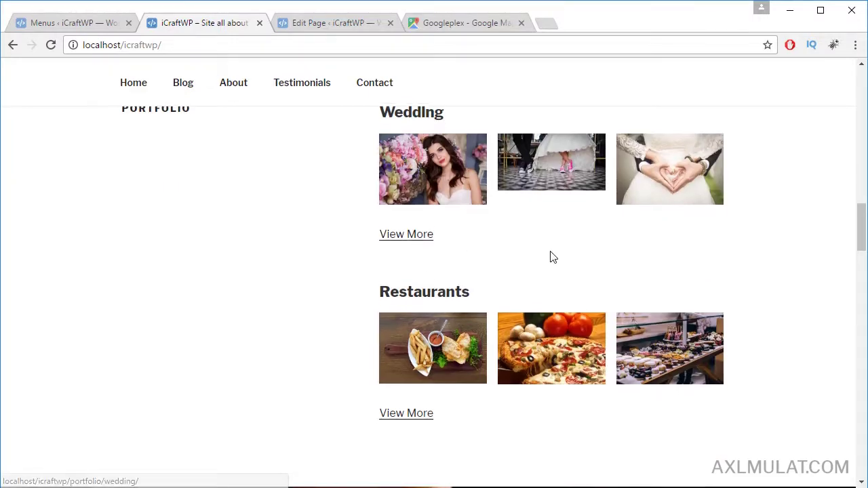
scroll(551, 256, "down", 4)
scroll(550, 252, "down", 5)
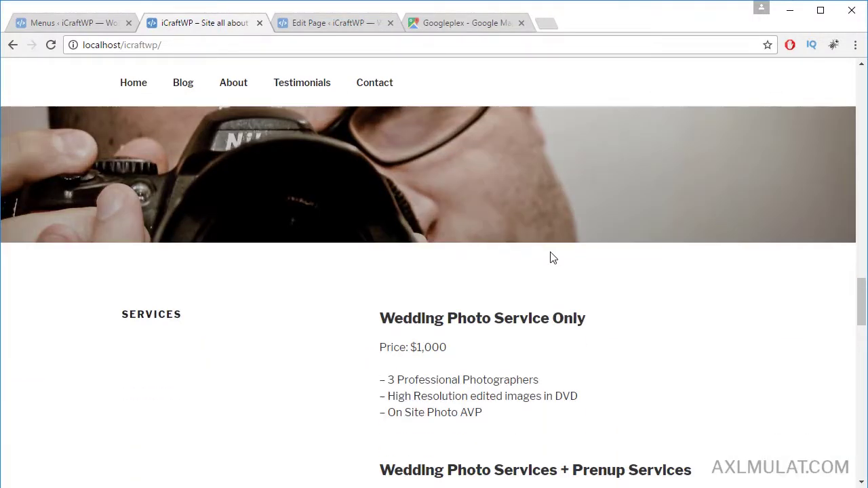
scroll(550, 252, "down", 2)
scroll(550, 252, "down", 8)
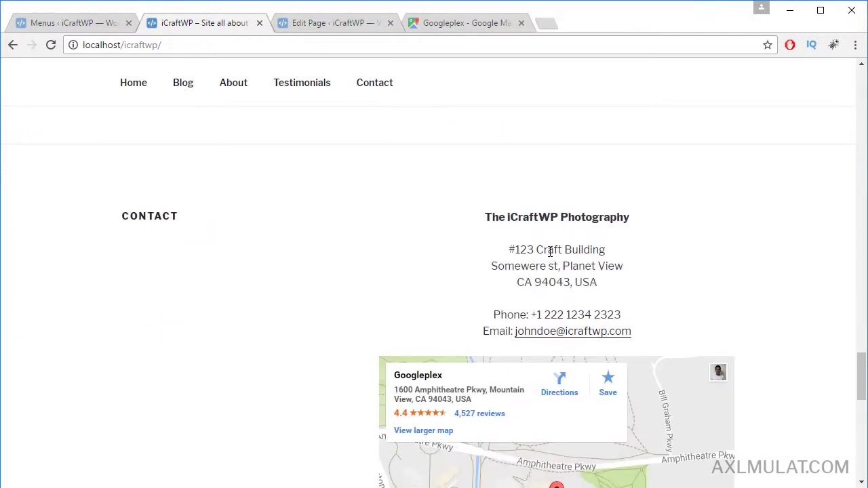
scroll(550, 252, "down", 8)
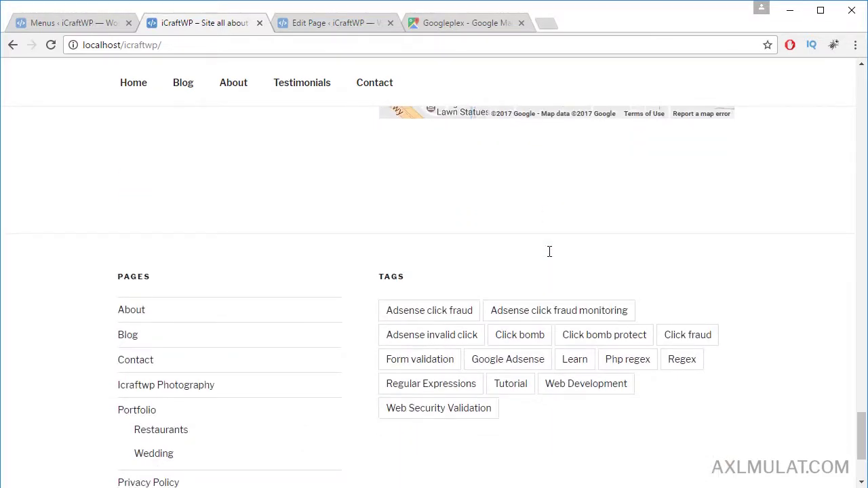
scroll(549, 252, "down", 1)
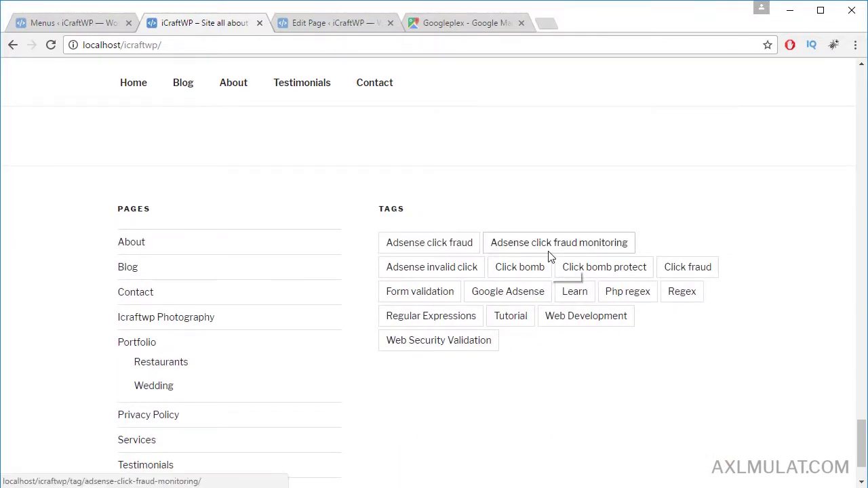
scroll(549, 258, "down", 2)
scroll(264, 278, "up", 1)
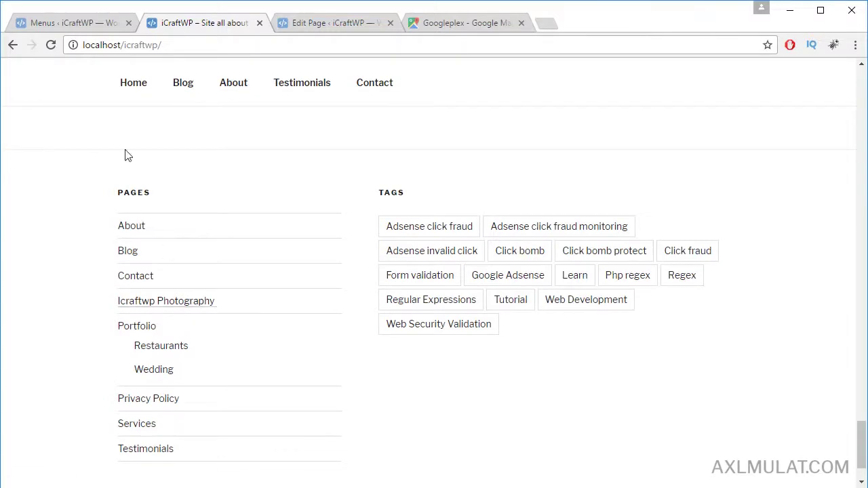
Return to the WordPress admin, log back in with the saved credentials and open the Widgets settings
left_click(77, 23)
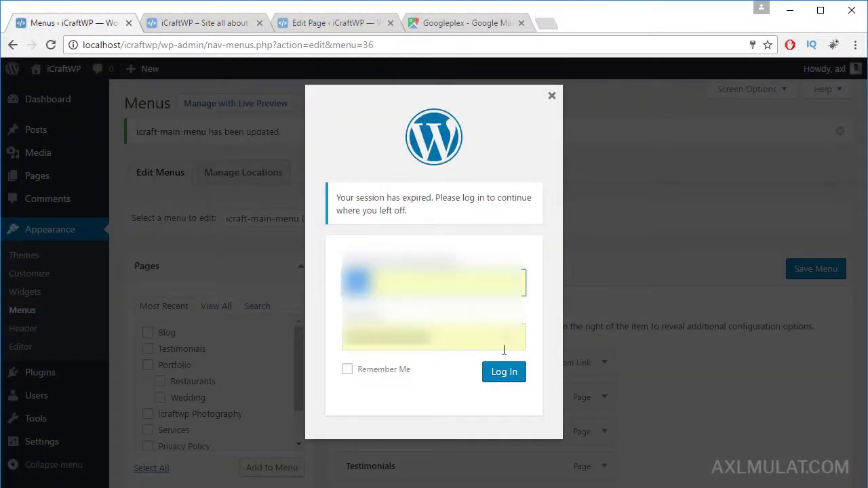
left_click(502, 373)
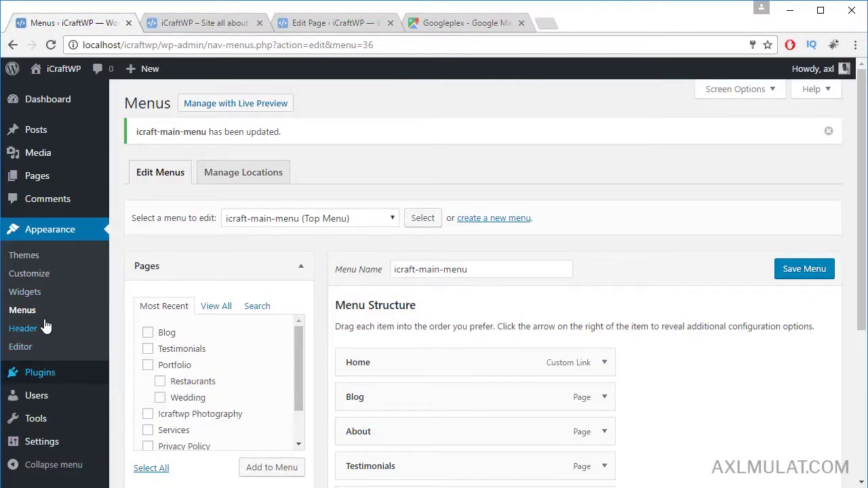
left_click(39, 292)
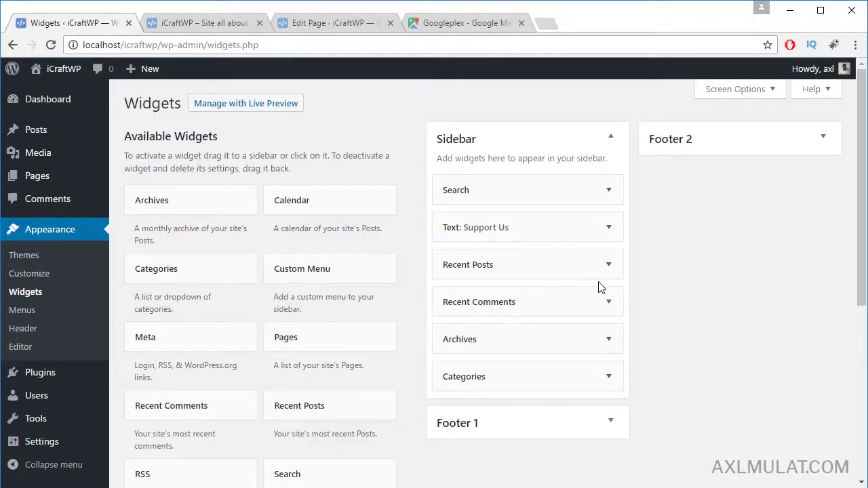
Add a Recent Posts widget to the Footer 1 area, below the Pages widget
scroll(598, 288, "down", 2)
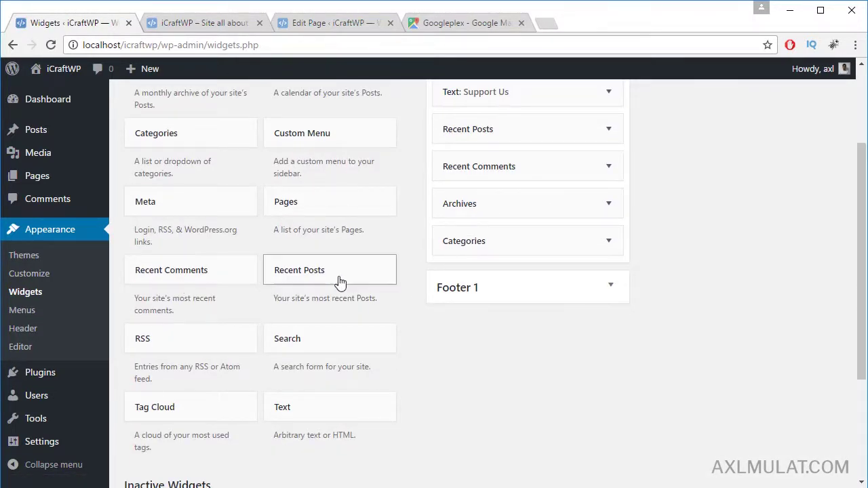
scroll(380, 283, "down", 2)
scroll(418, 278, "up", 1)
scroll(418, 278, "up", 4)
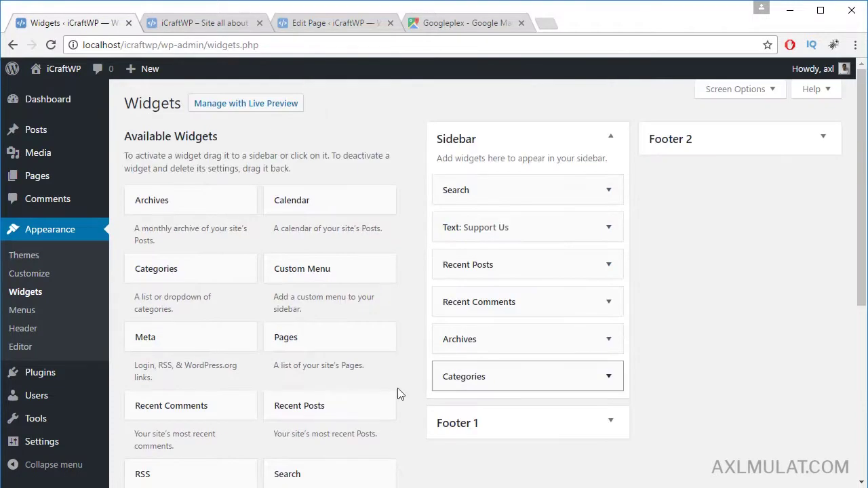
left_click_drag(309, 407, 502, 468)
scroll(617, 440, "down", 2)
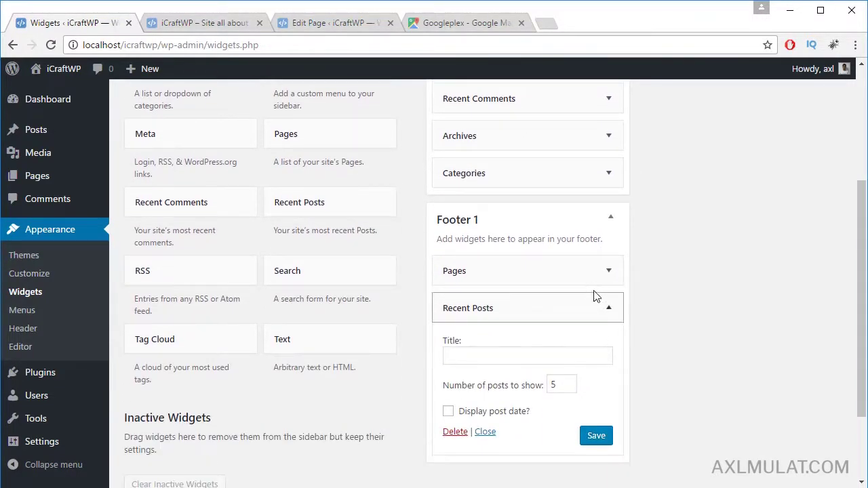
Delete the Pages widget from the Footer 1 area
left_click(609, 271)
scroll(584, 315, "down", 2)
left_click(455, 371)
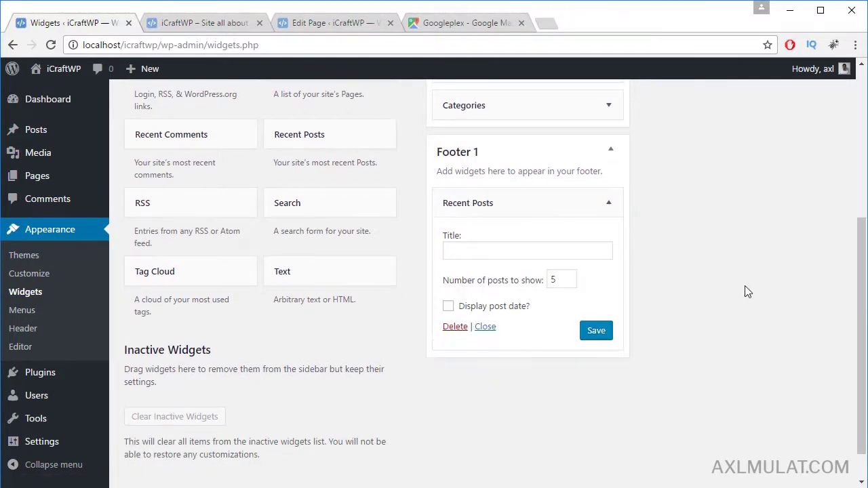
Title the Footer 1 Recent Posts widget "Latest Post" and save it
scroll(745, 285, "up", 2)
left_click(528, 381)
type("Latest Post")
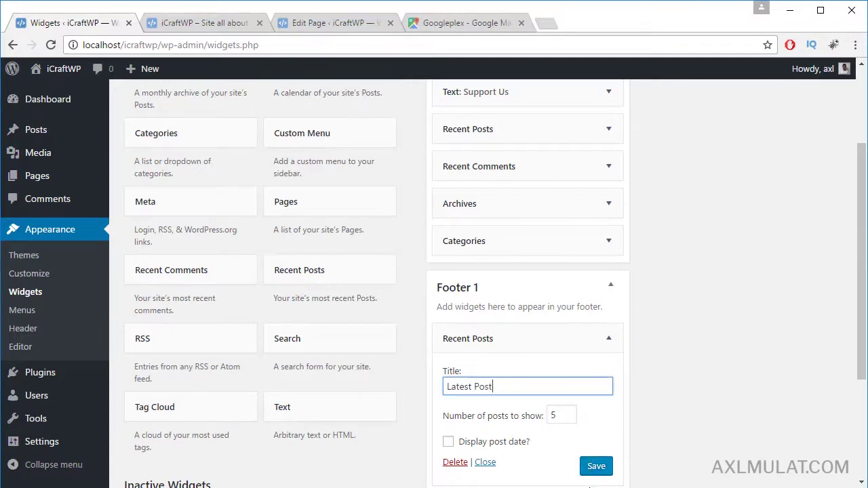
left_click(596, 465)
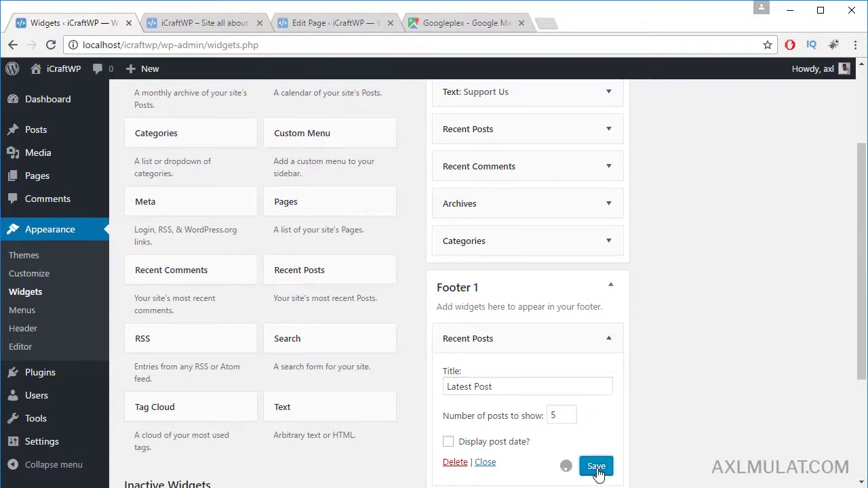
Reload the front page at localhost/icraftwp/ to check the updated footer widgets
left_click(188, 22)
left_click(207, 42)
key("Return")
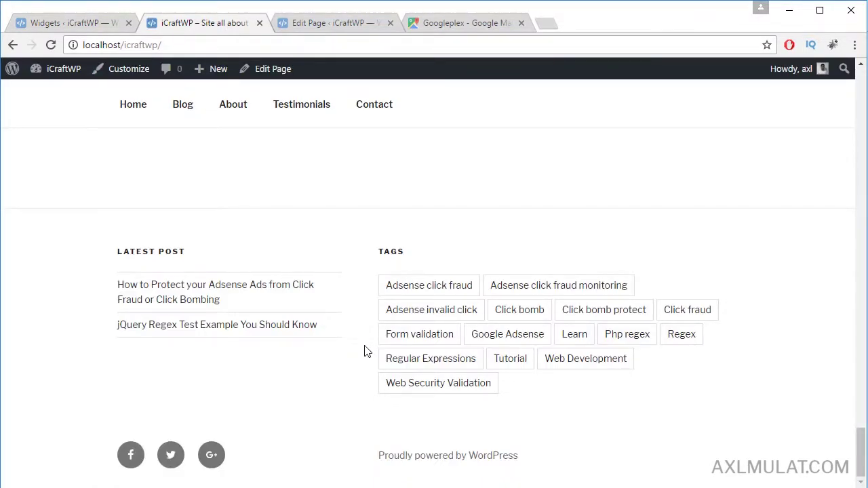
Look through the reloaded front page from the header through the Portfolio and Services sections to the Contact section
left_click_drag(857, 456, 833, 127)
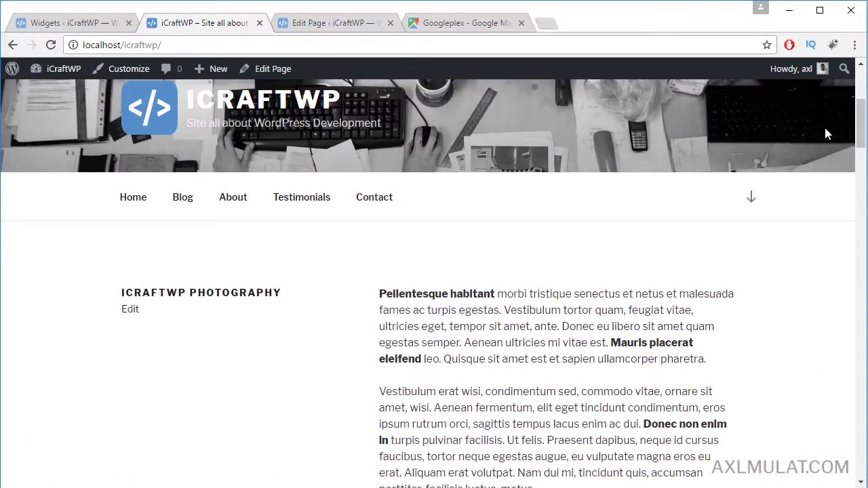
scroll(820, 118, "up", 1)
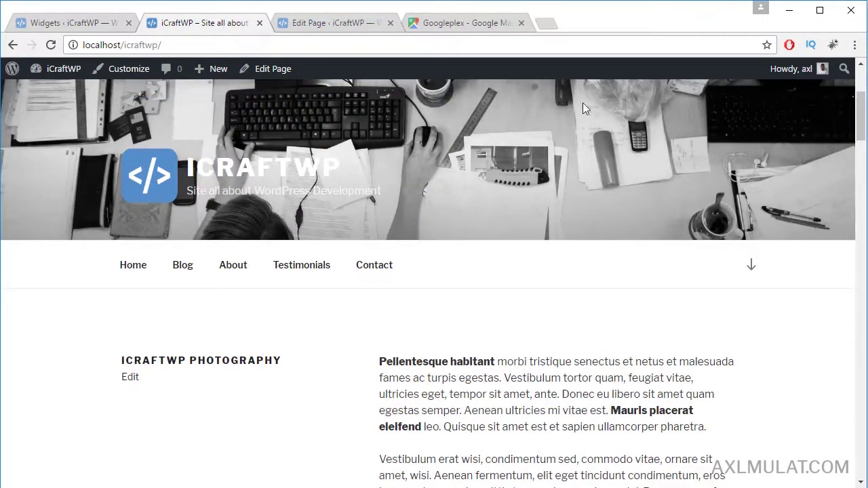
scroll(623, 196, "down", 2)
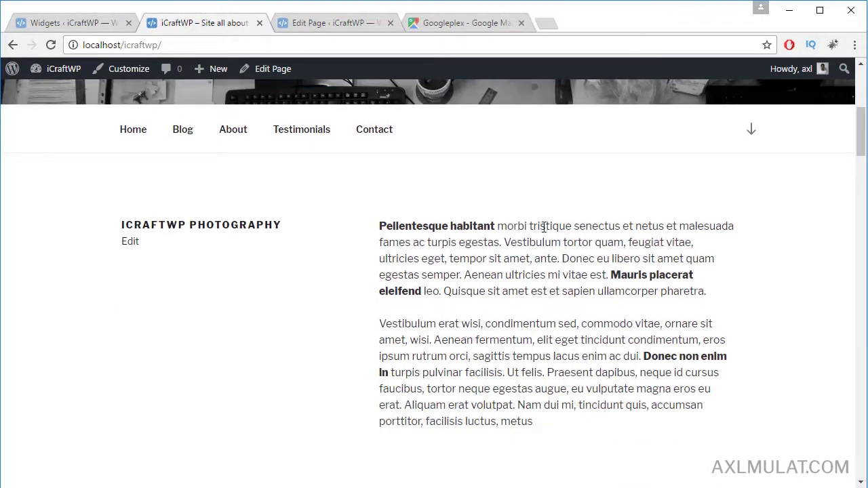
scroll(535, 237, "down", 6)
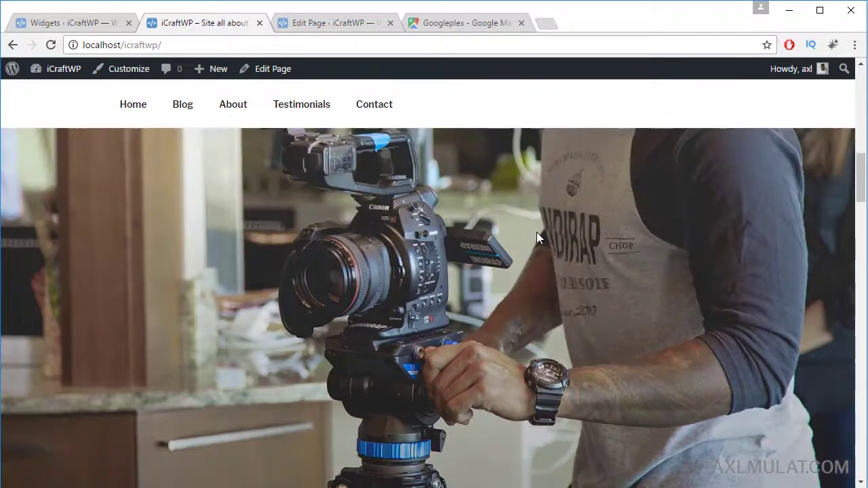
scroll(537, 228, "down", 3)
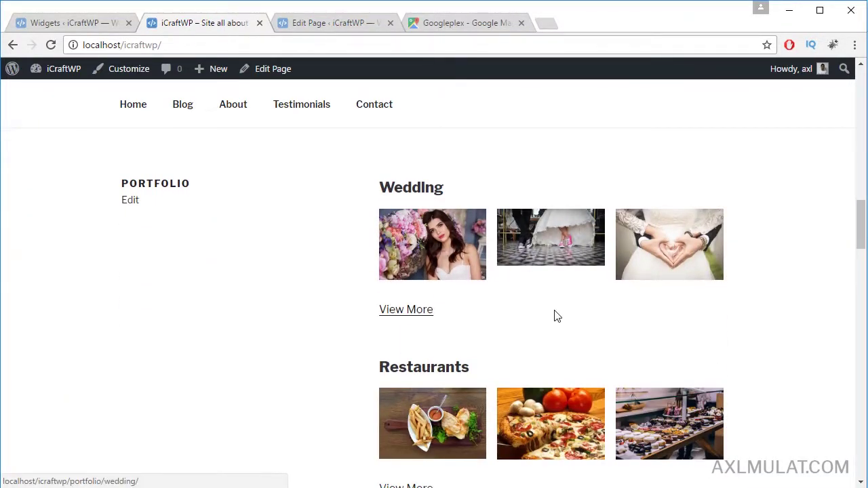
scroll(553, 314, "down", 4)
scroll(553, 310, "down", 6)
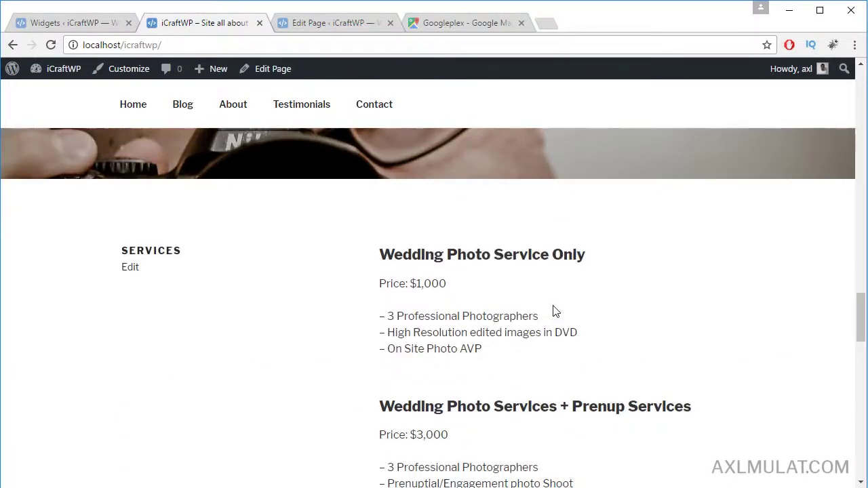
scroll(554, 309, "down", 8)
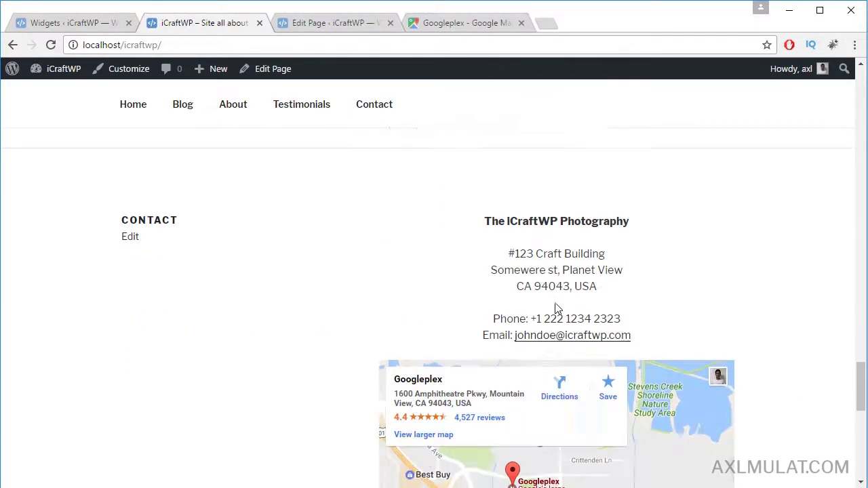
scroll(691, 289, "down", 2)
scroll(690, 283, "up", 2)
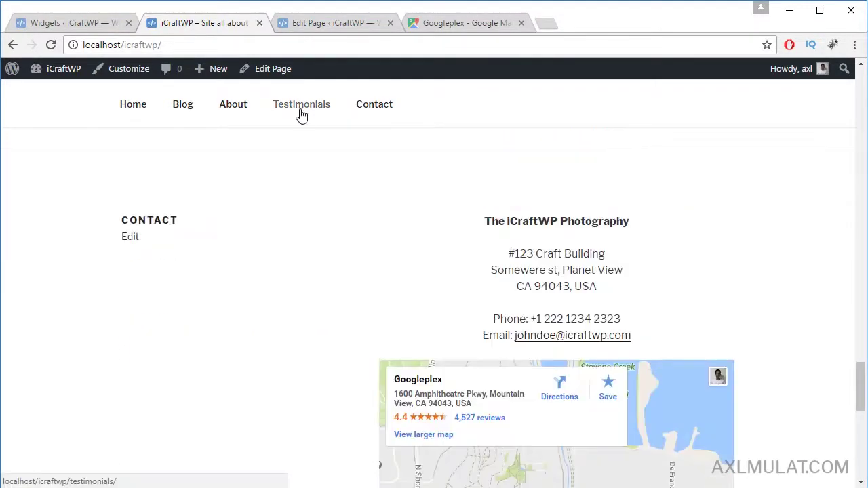